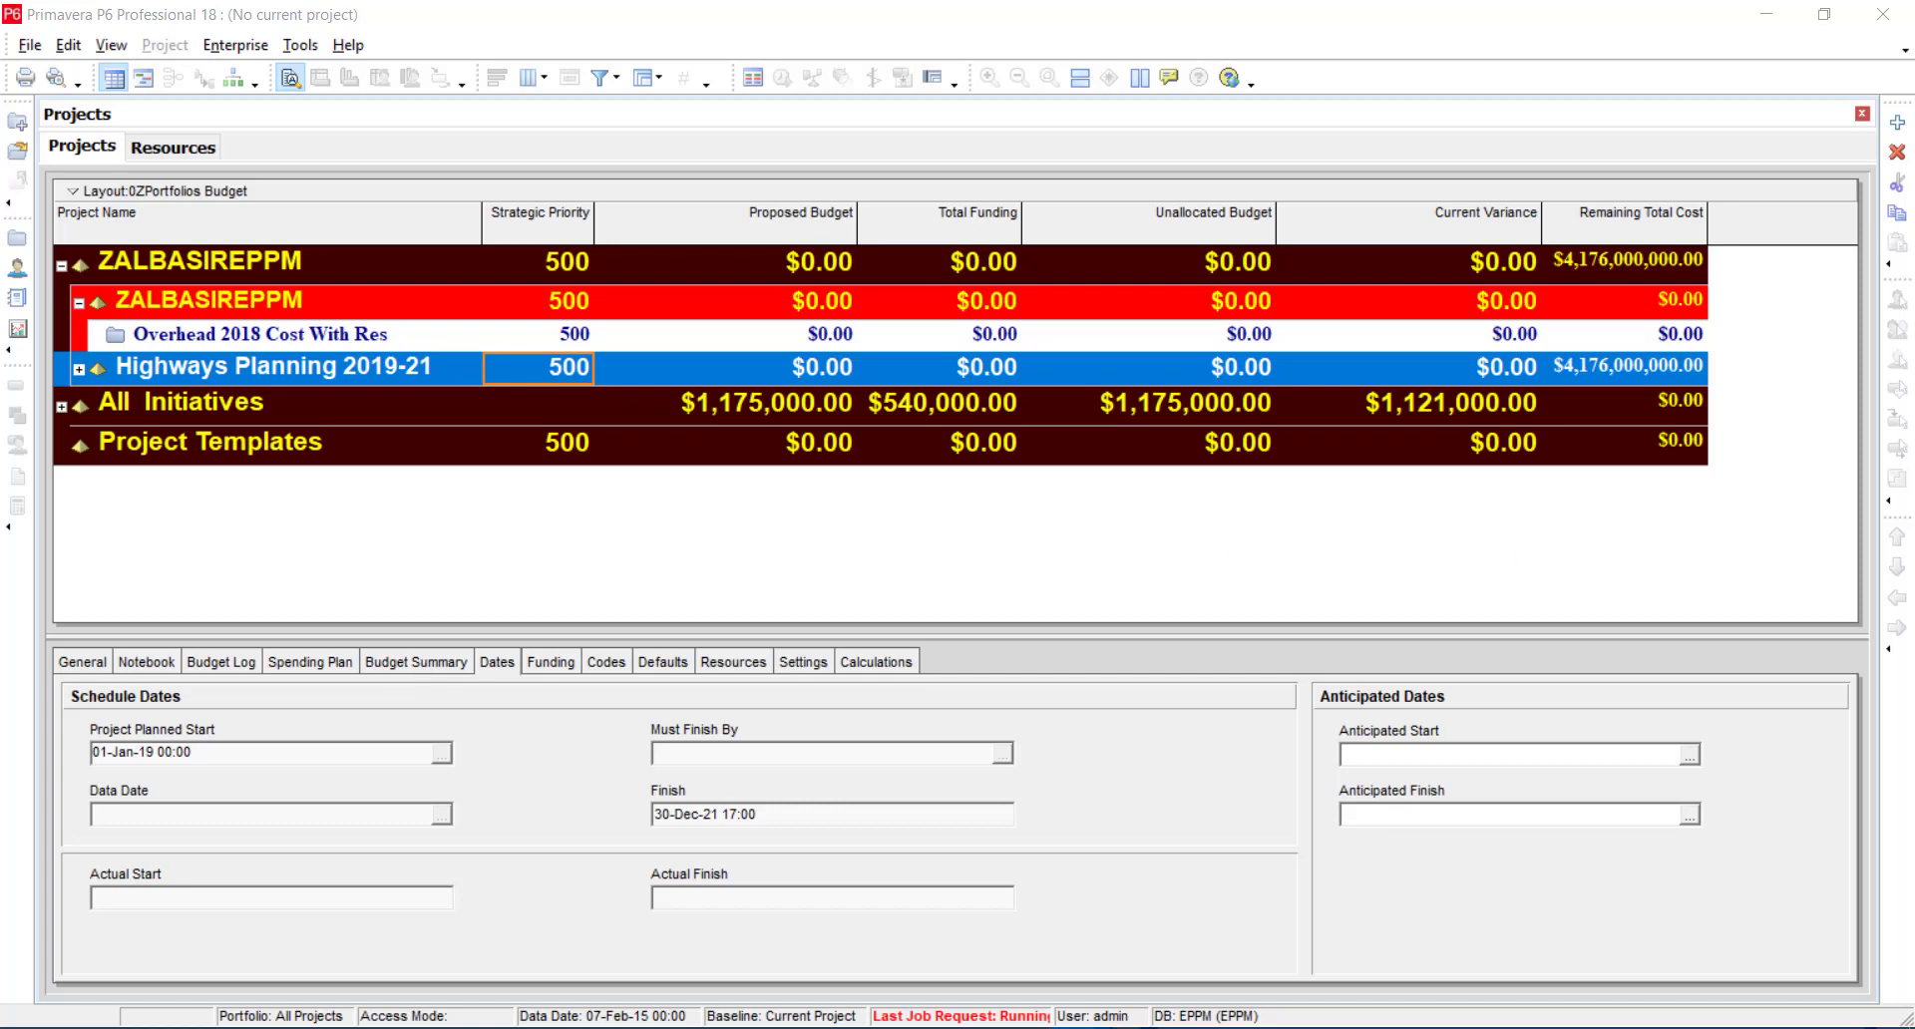
# - Create a new project with default details under the Highways Planning 2019-21 EPS and show its activities
pyautogui.click(1898, 122)
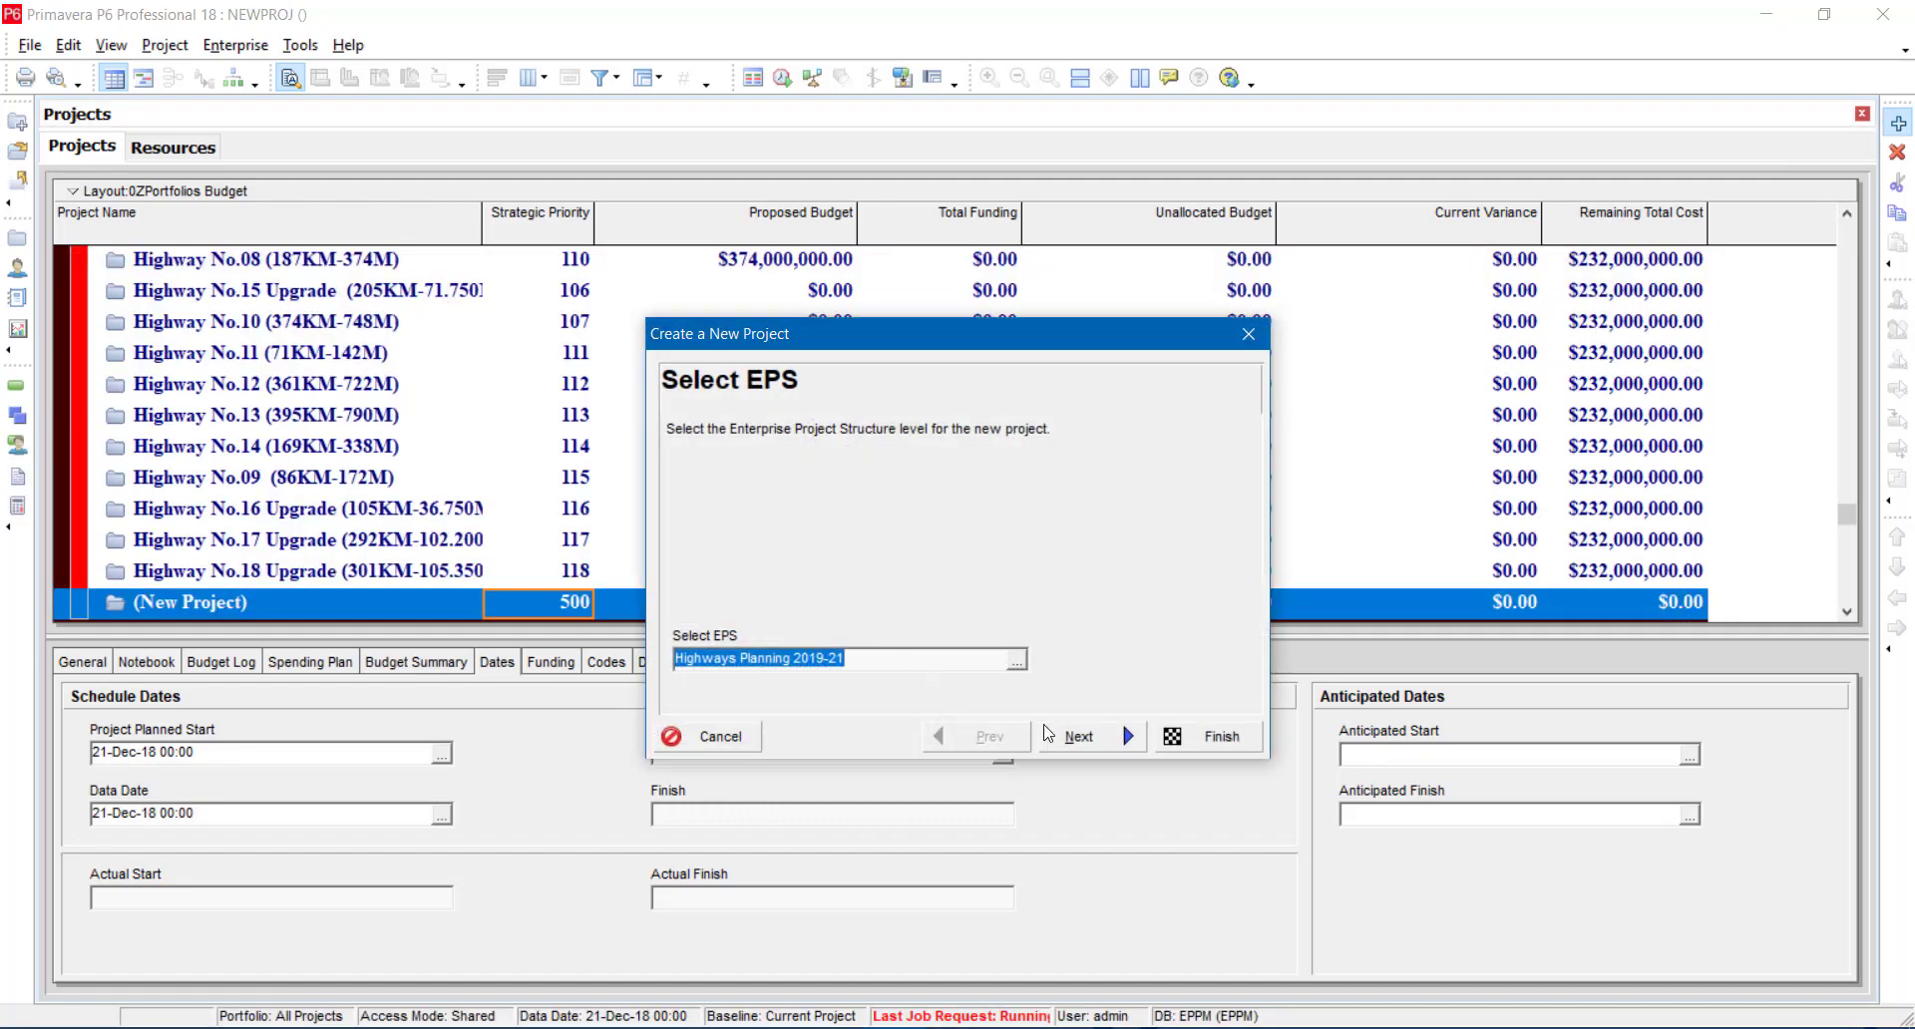
pyautogui.click(1084, 737)
pyautogui.click(1192, 739)
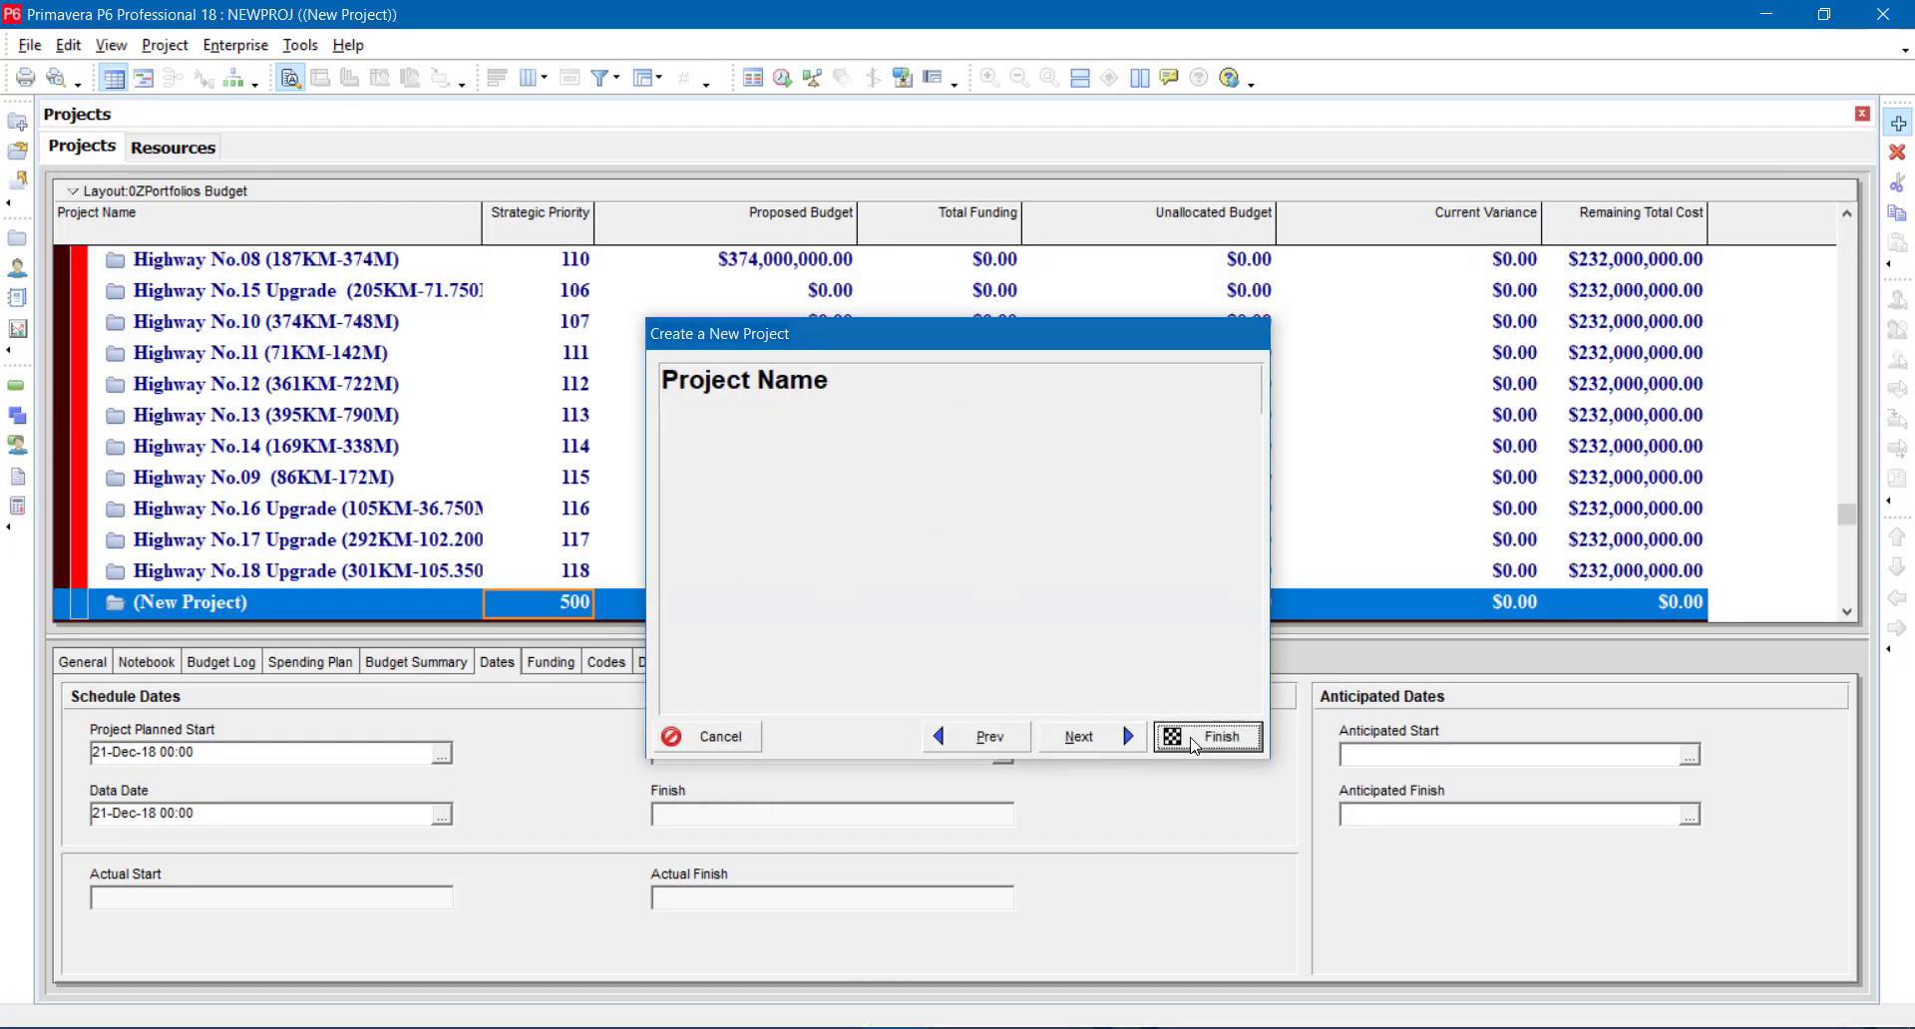
pyautogui.click(16, 385)
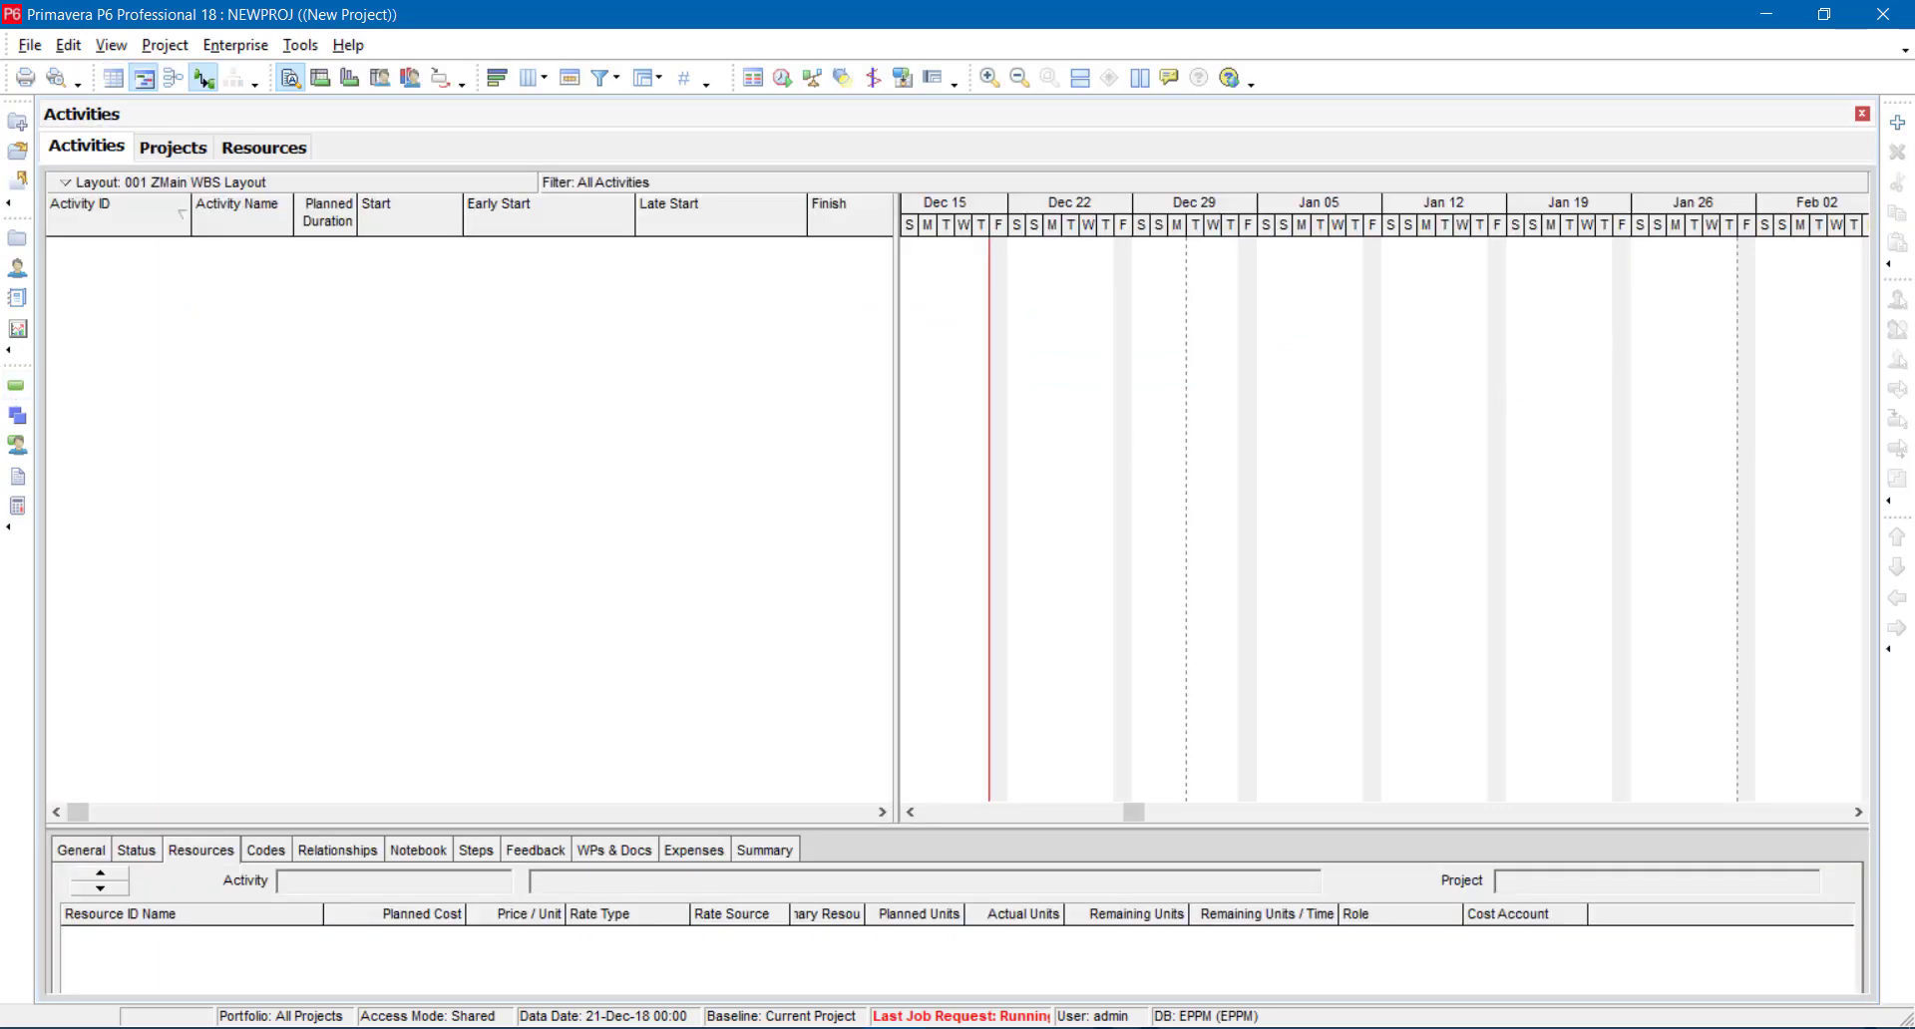
# - Add a new activity with default details to the empty project
pyautogui.click(1898, 121)
pyautogui.click(1169, 758)
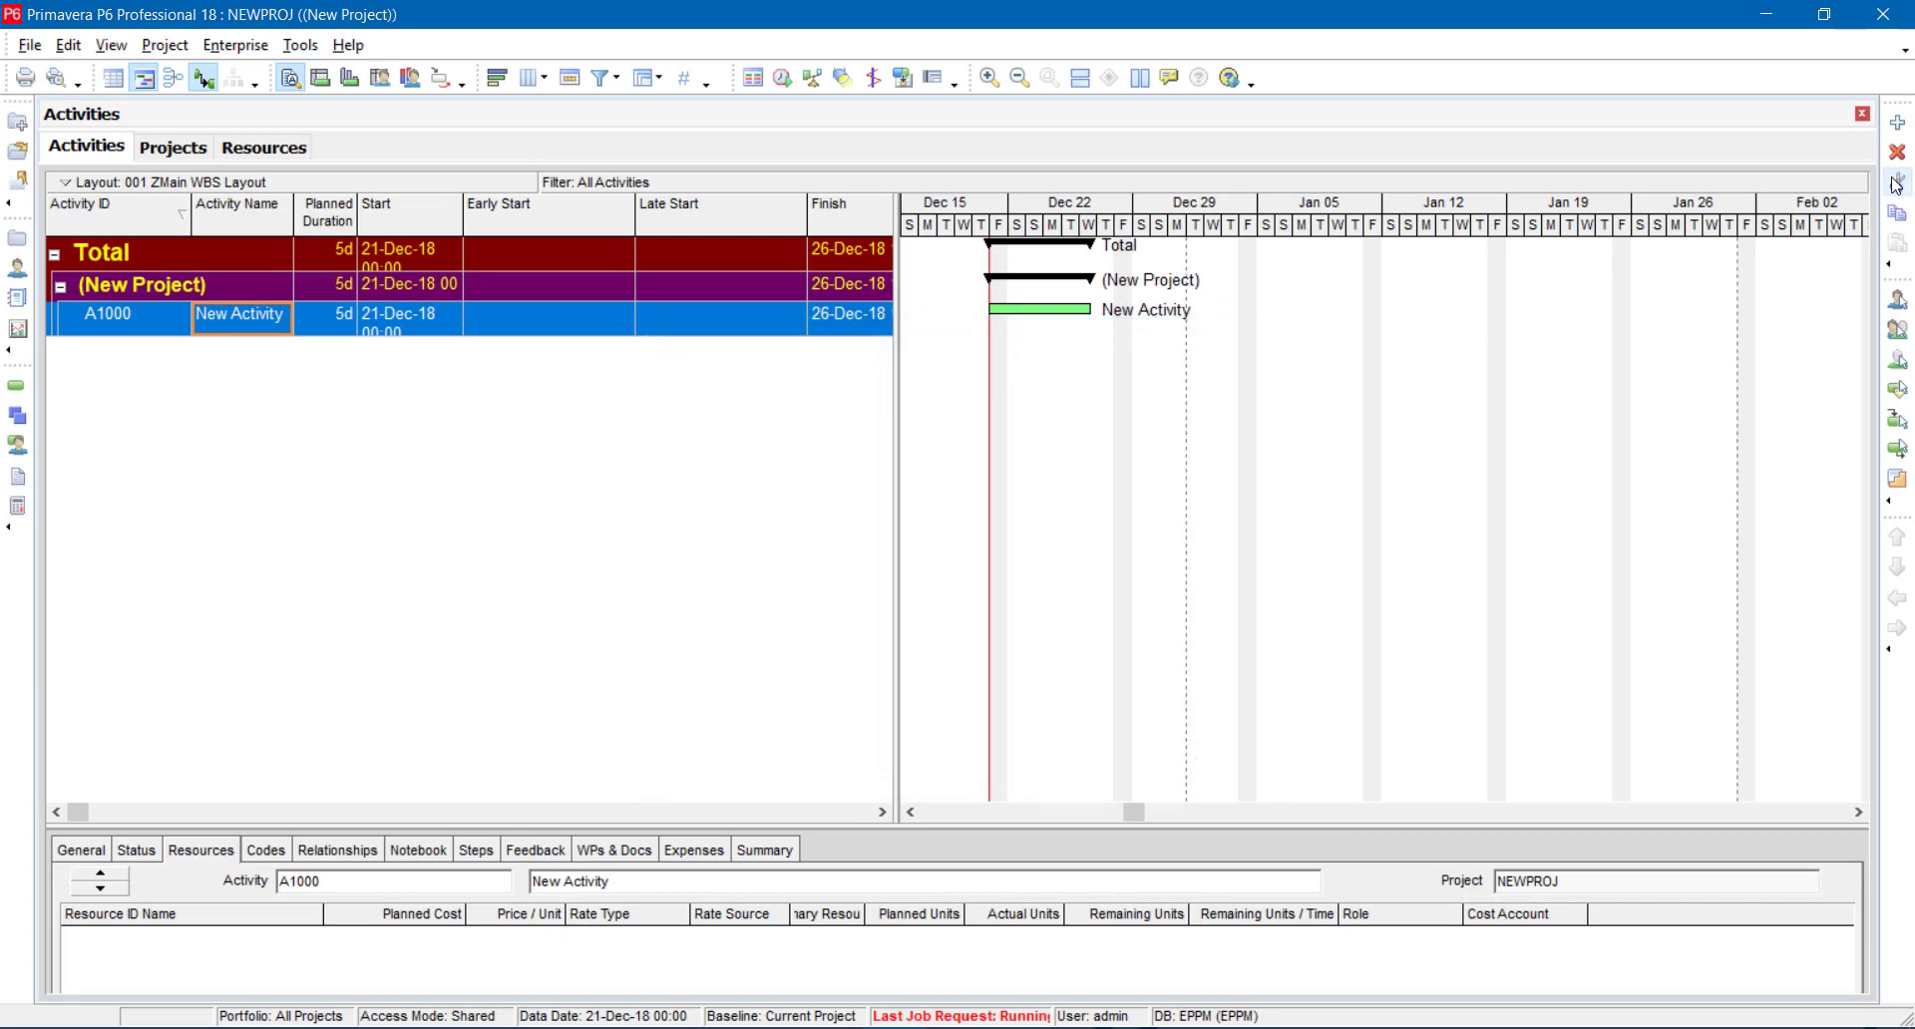
# - Set the new project's planned start date to 22-Dec-18 00:00
pyautogui.click(14, 241)
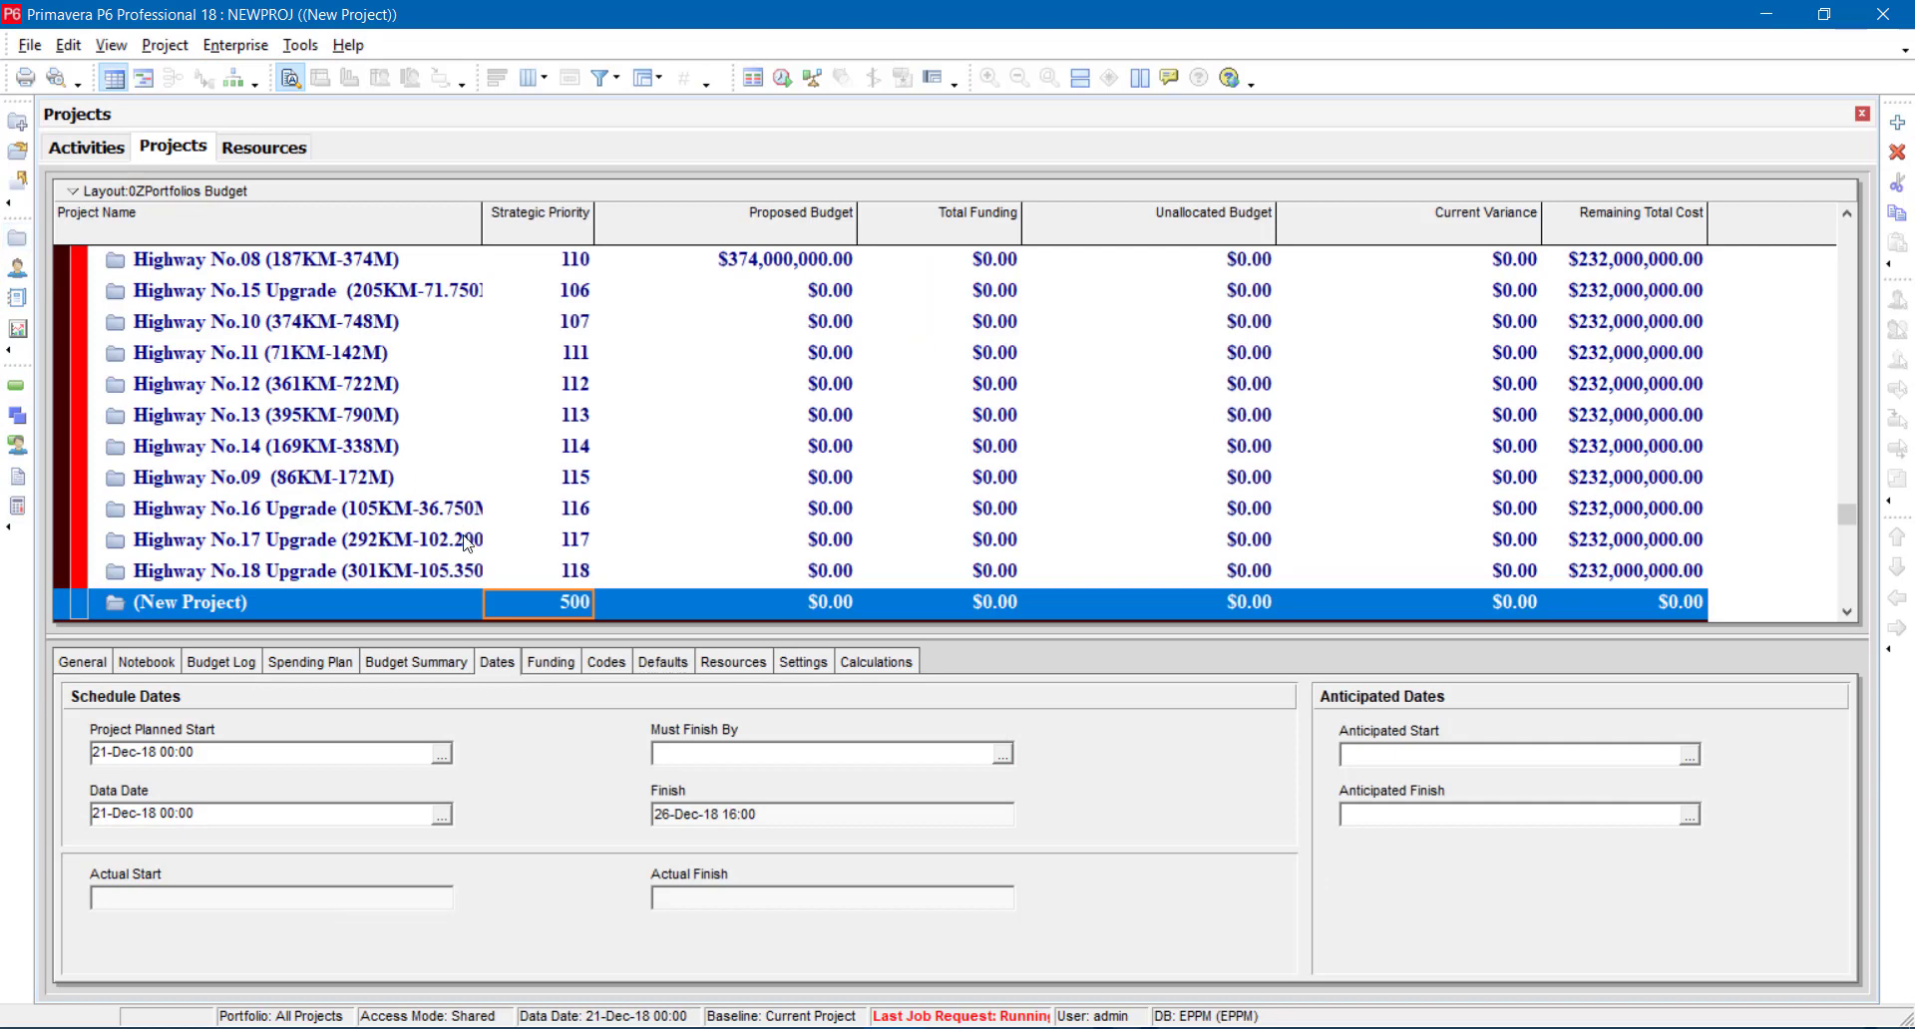
pyautogui.click(441, 755)
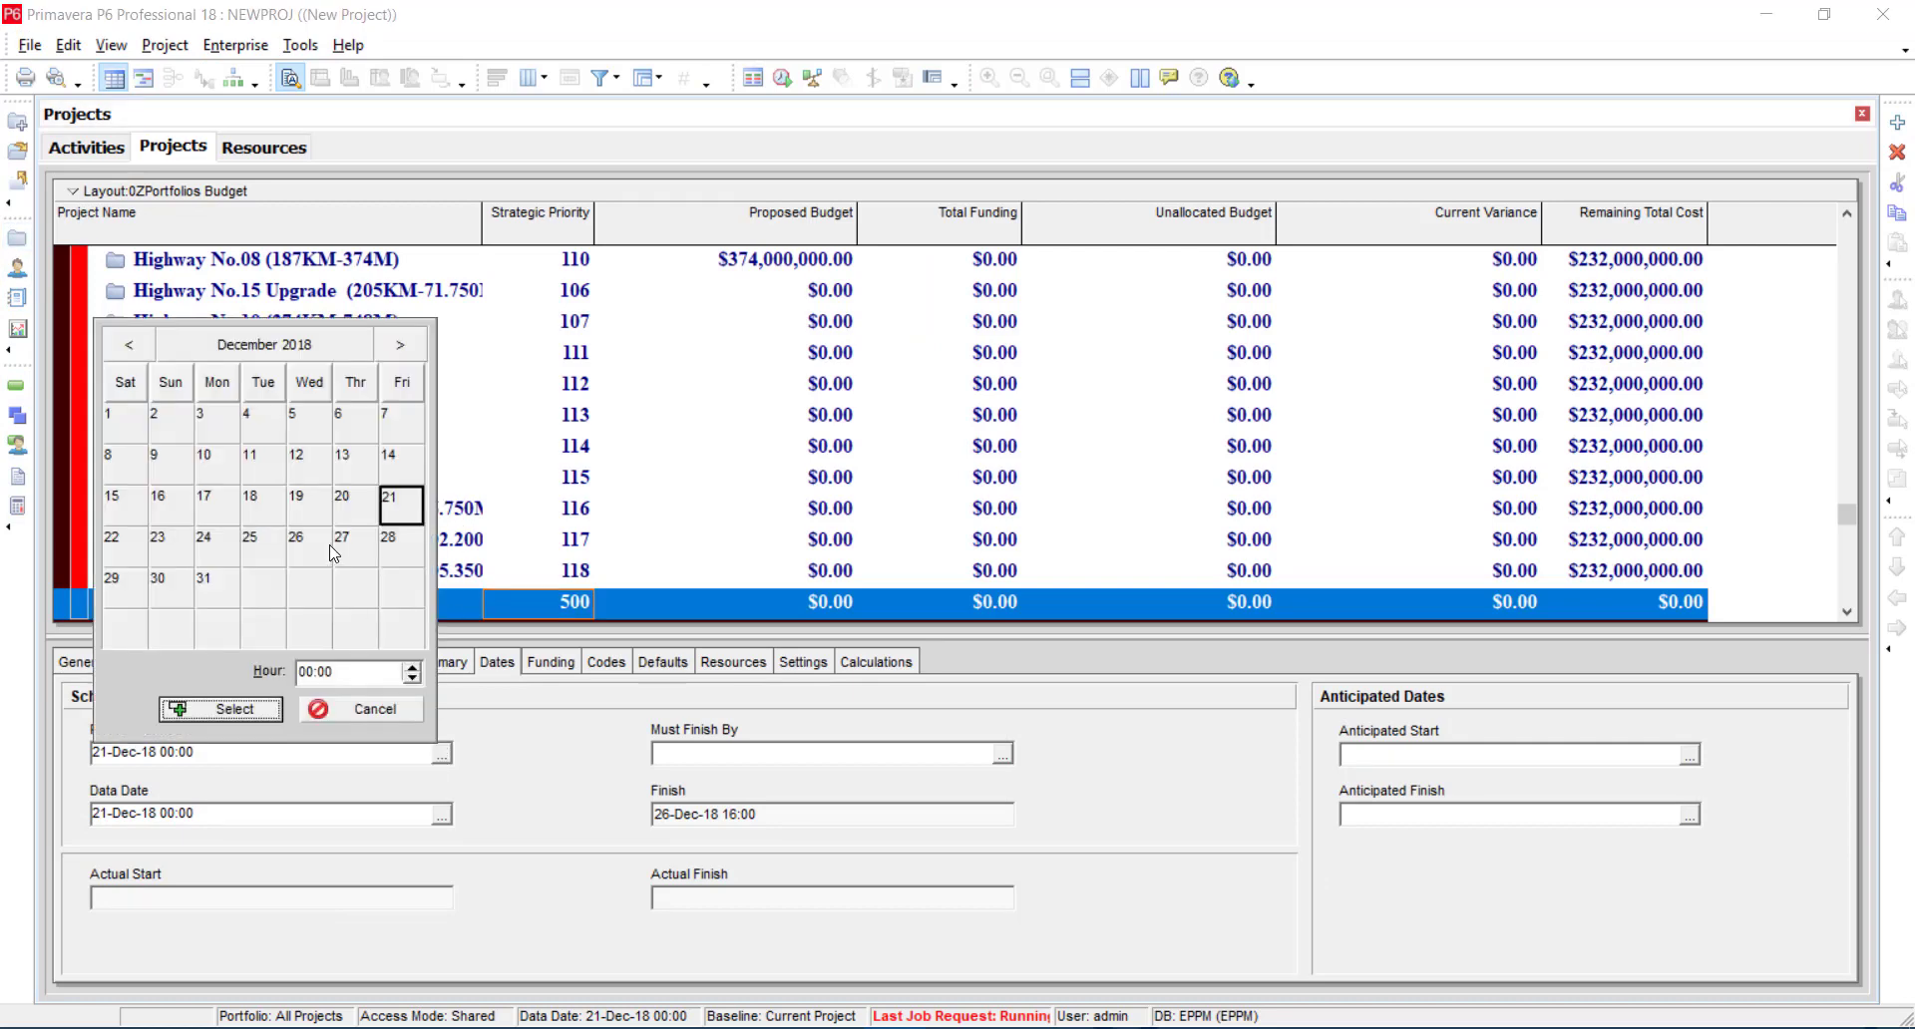
pyautogui.click(123, 555)
pyautogui.click(223, 710)
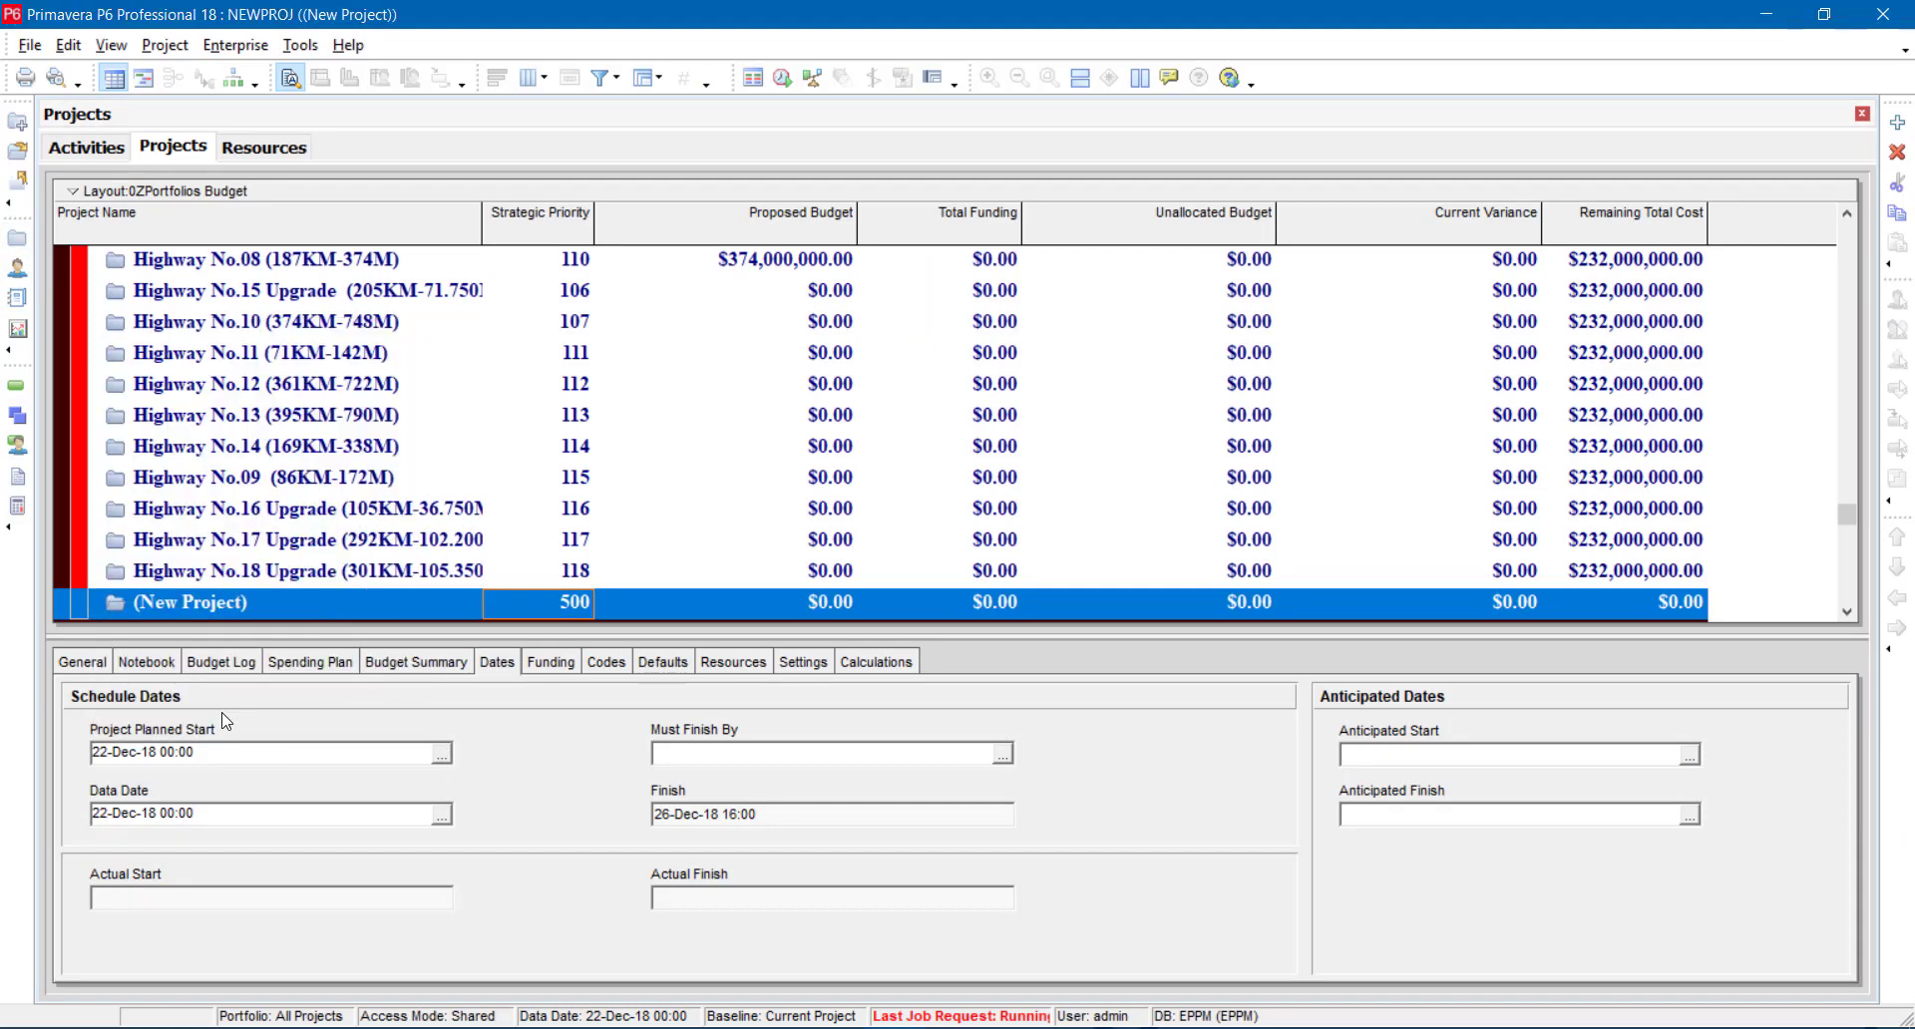
# - Delete the project's only activity from the activity table
pyautogui.click(19, 395)
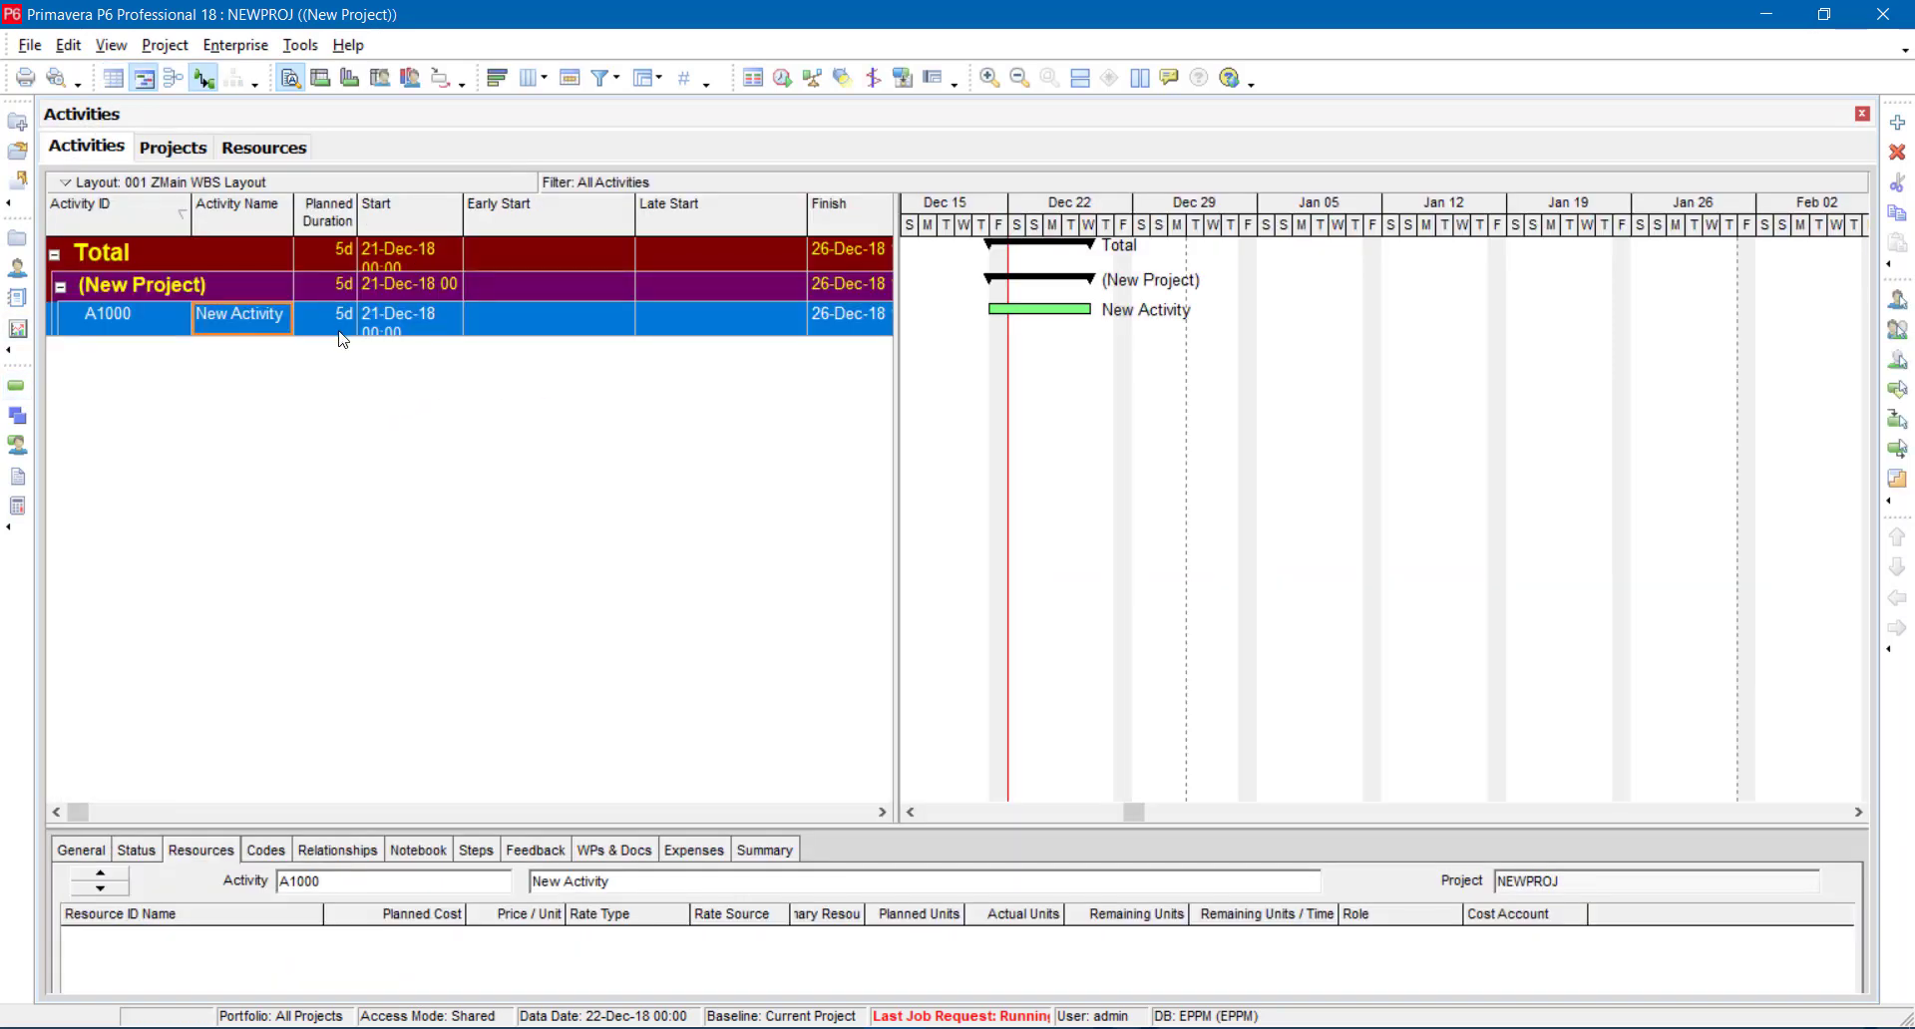
pyautogui.click(339, 332)
pyautogui.press('Delete')
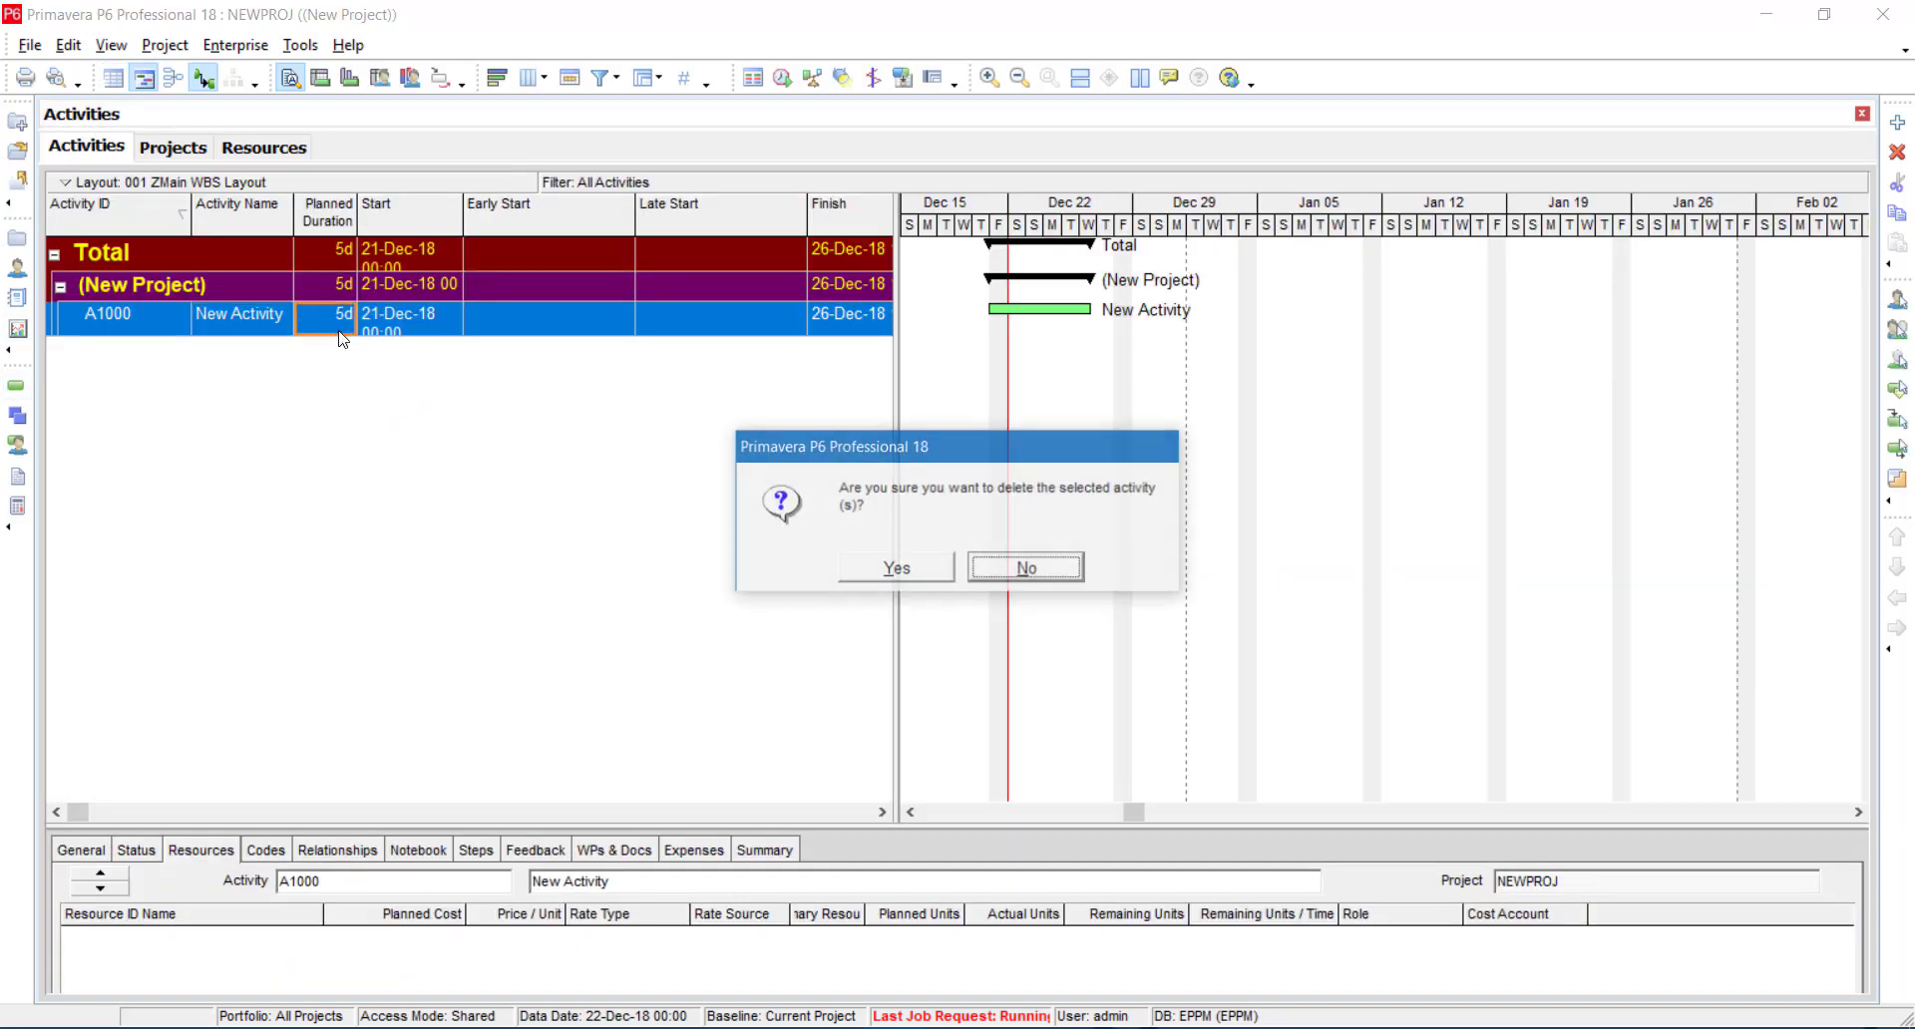
pyautogui.click(898, 567)
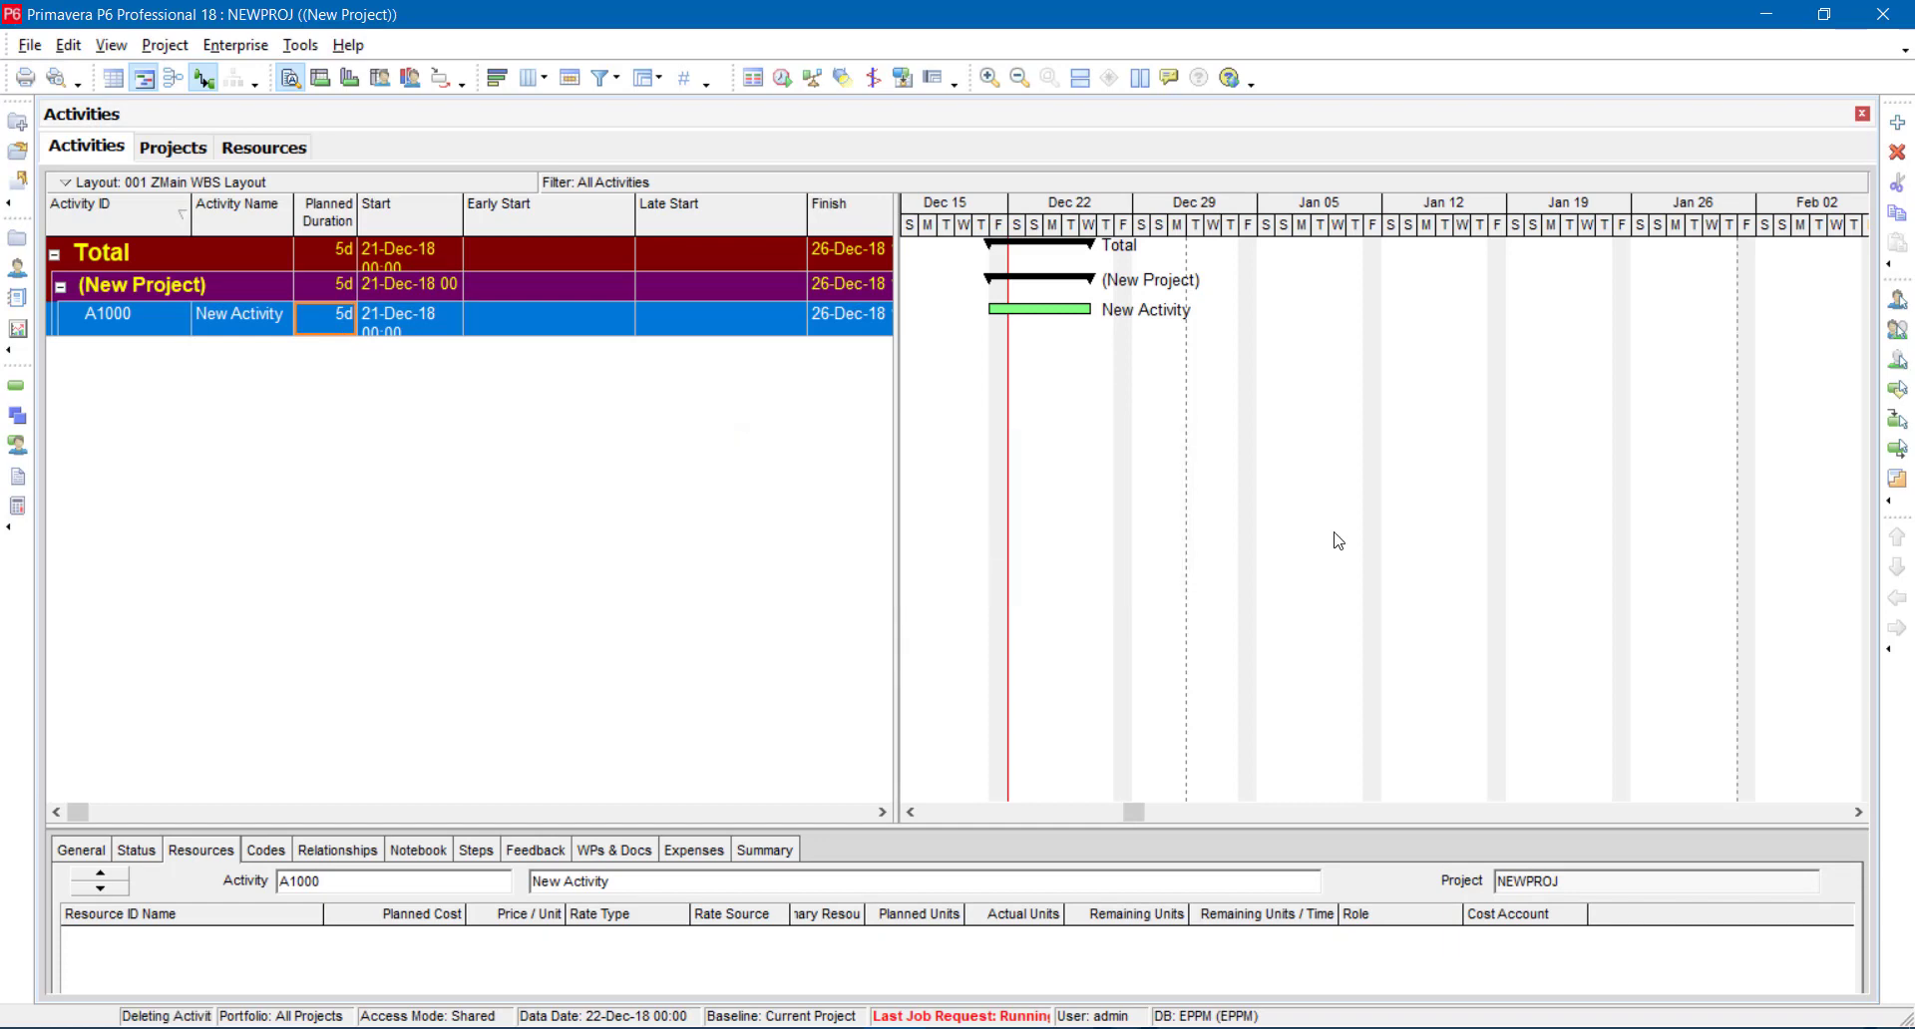
# - Add a fresh activity with default details and widen the Gantt timescale so individual weekdays are readable
pyautogui.click(1908, 122)
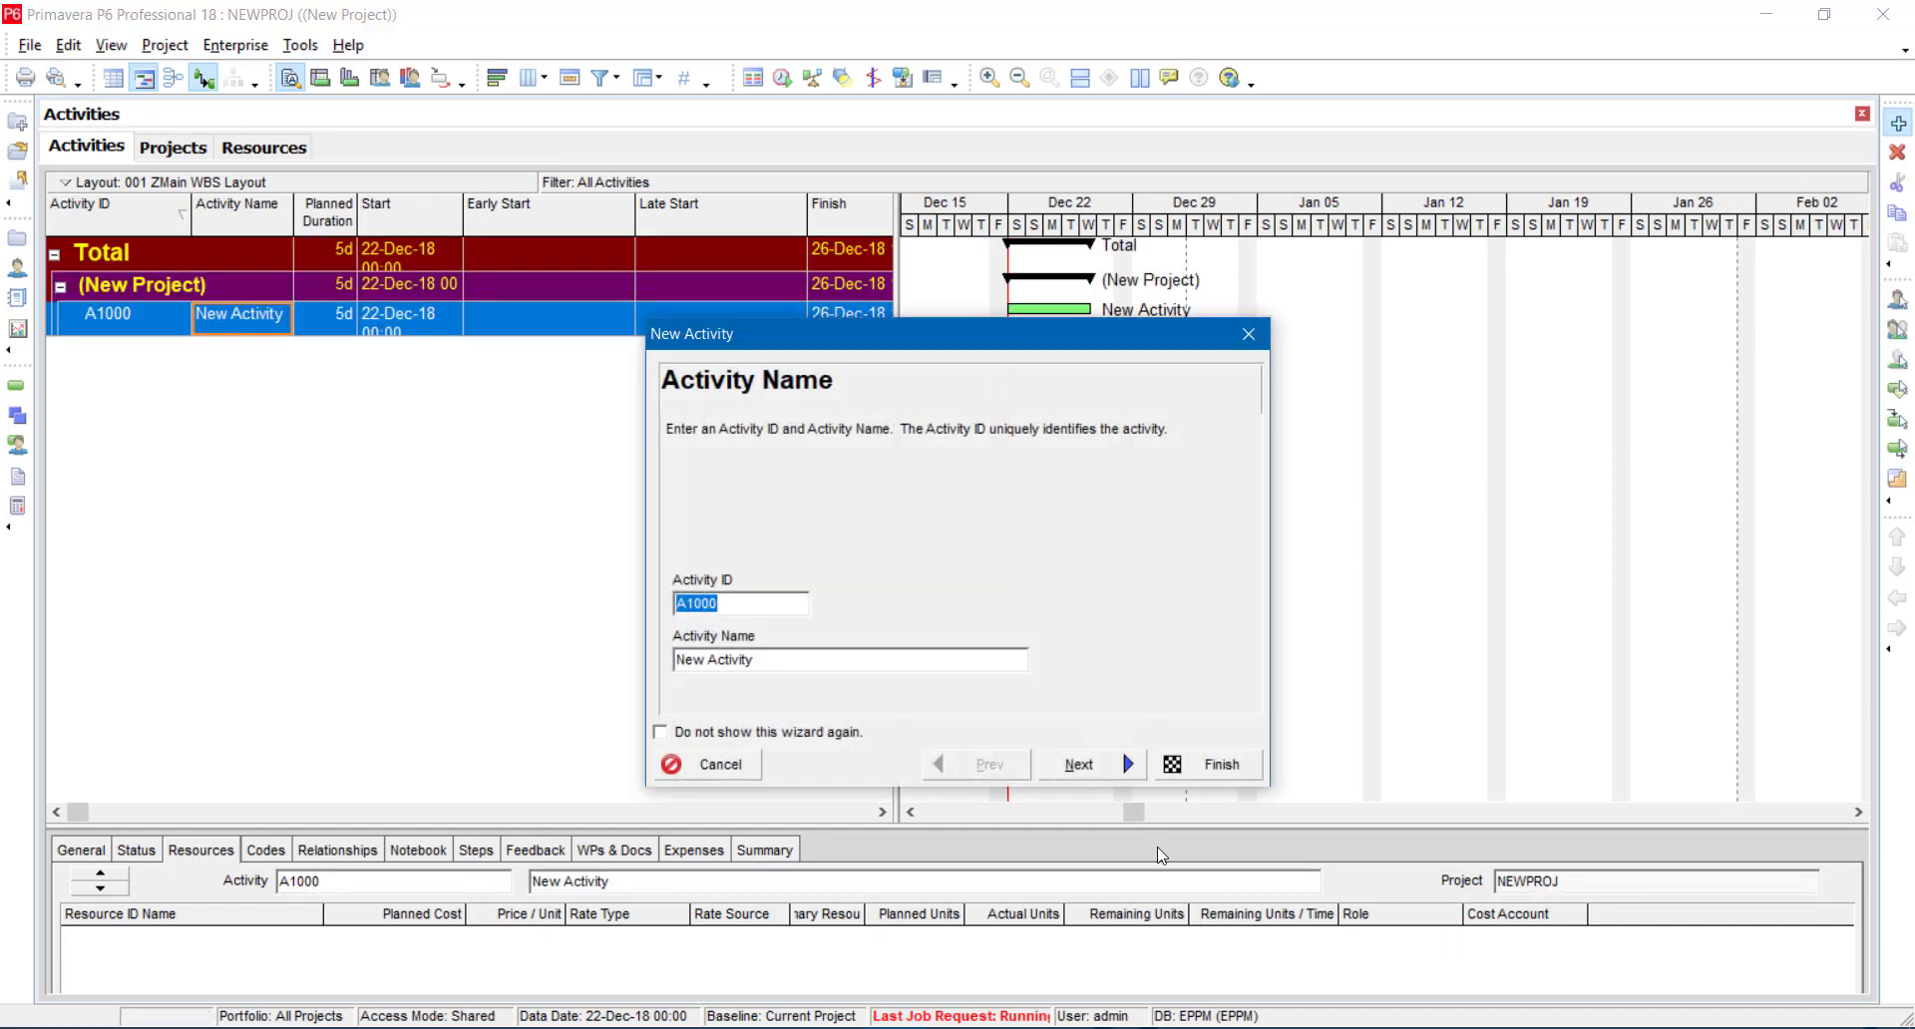
pyautogui.click(1209, 764)
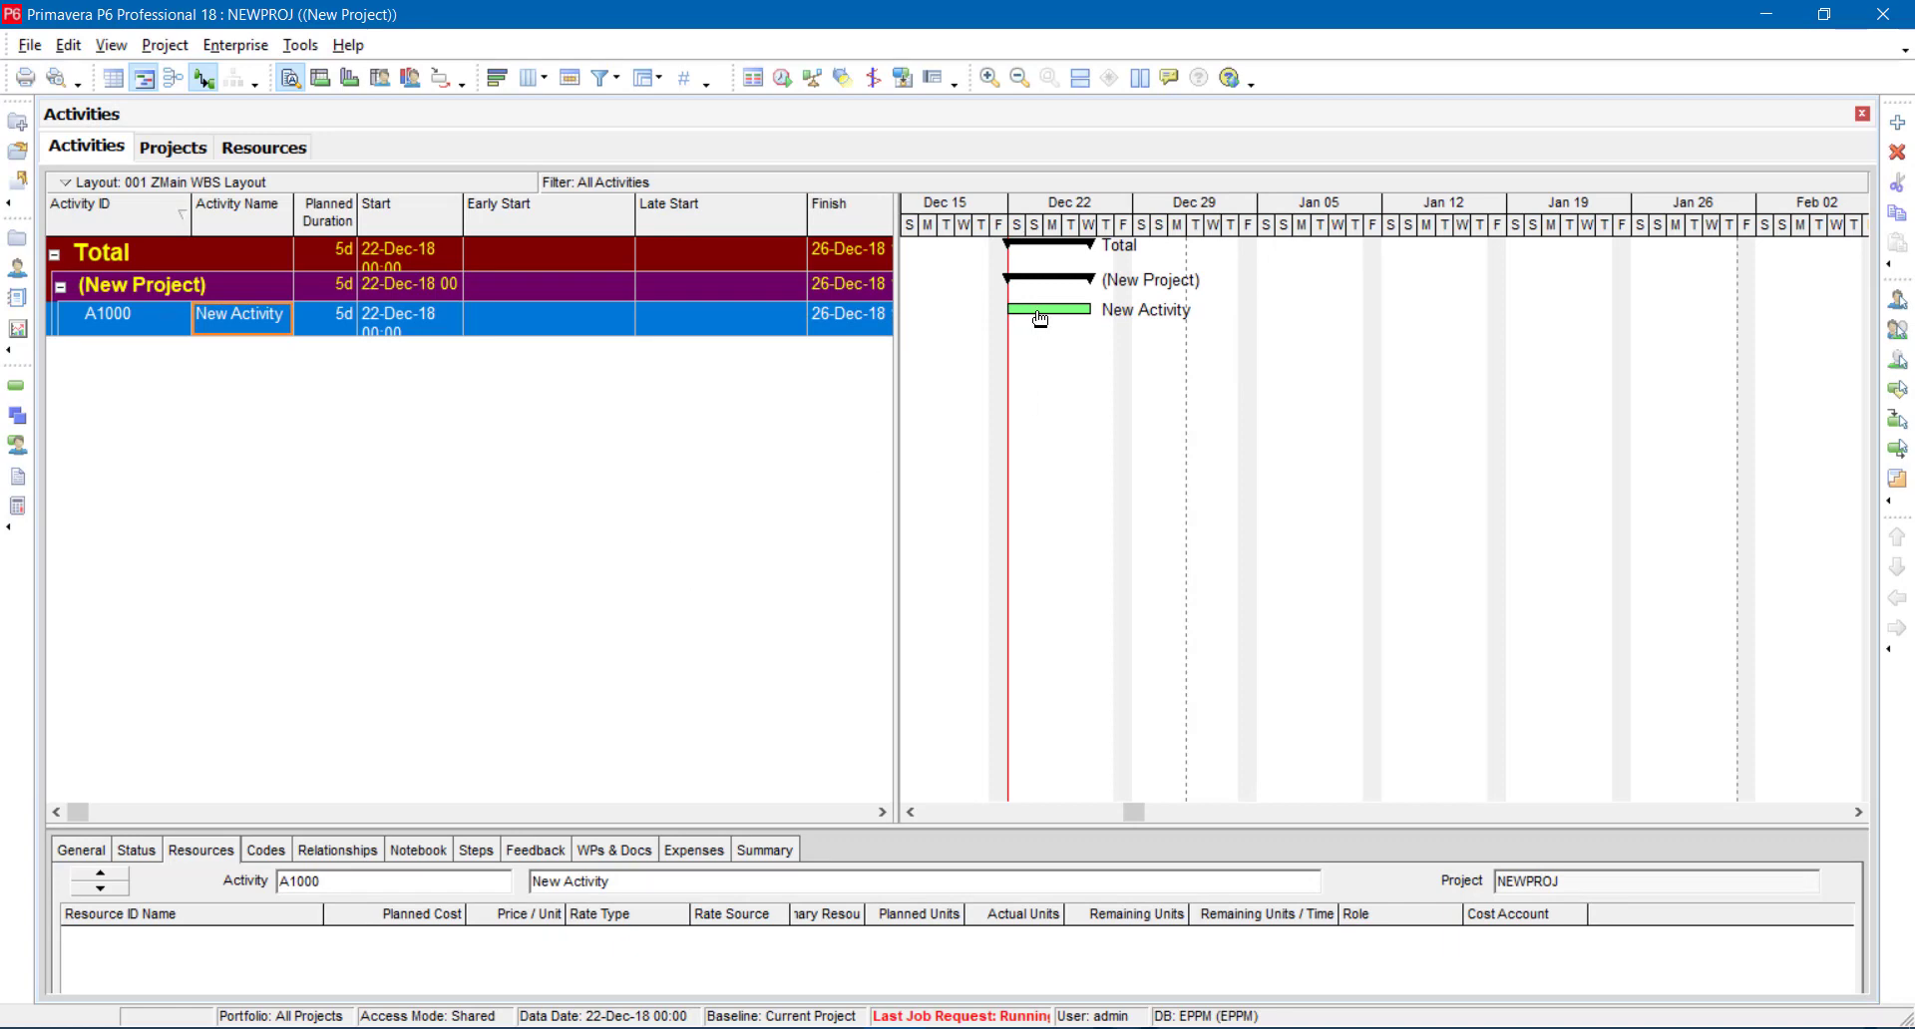
pyautogui.moveTo(1103, 225); pyautogui.dragTo(1536, 229)
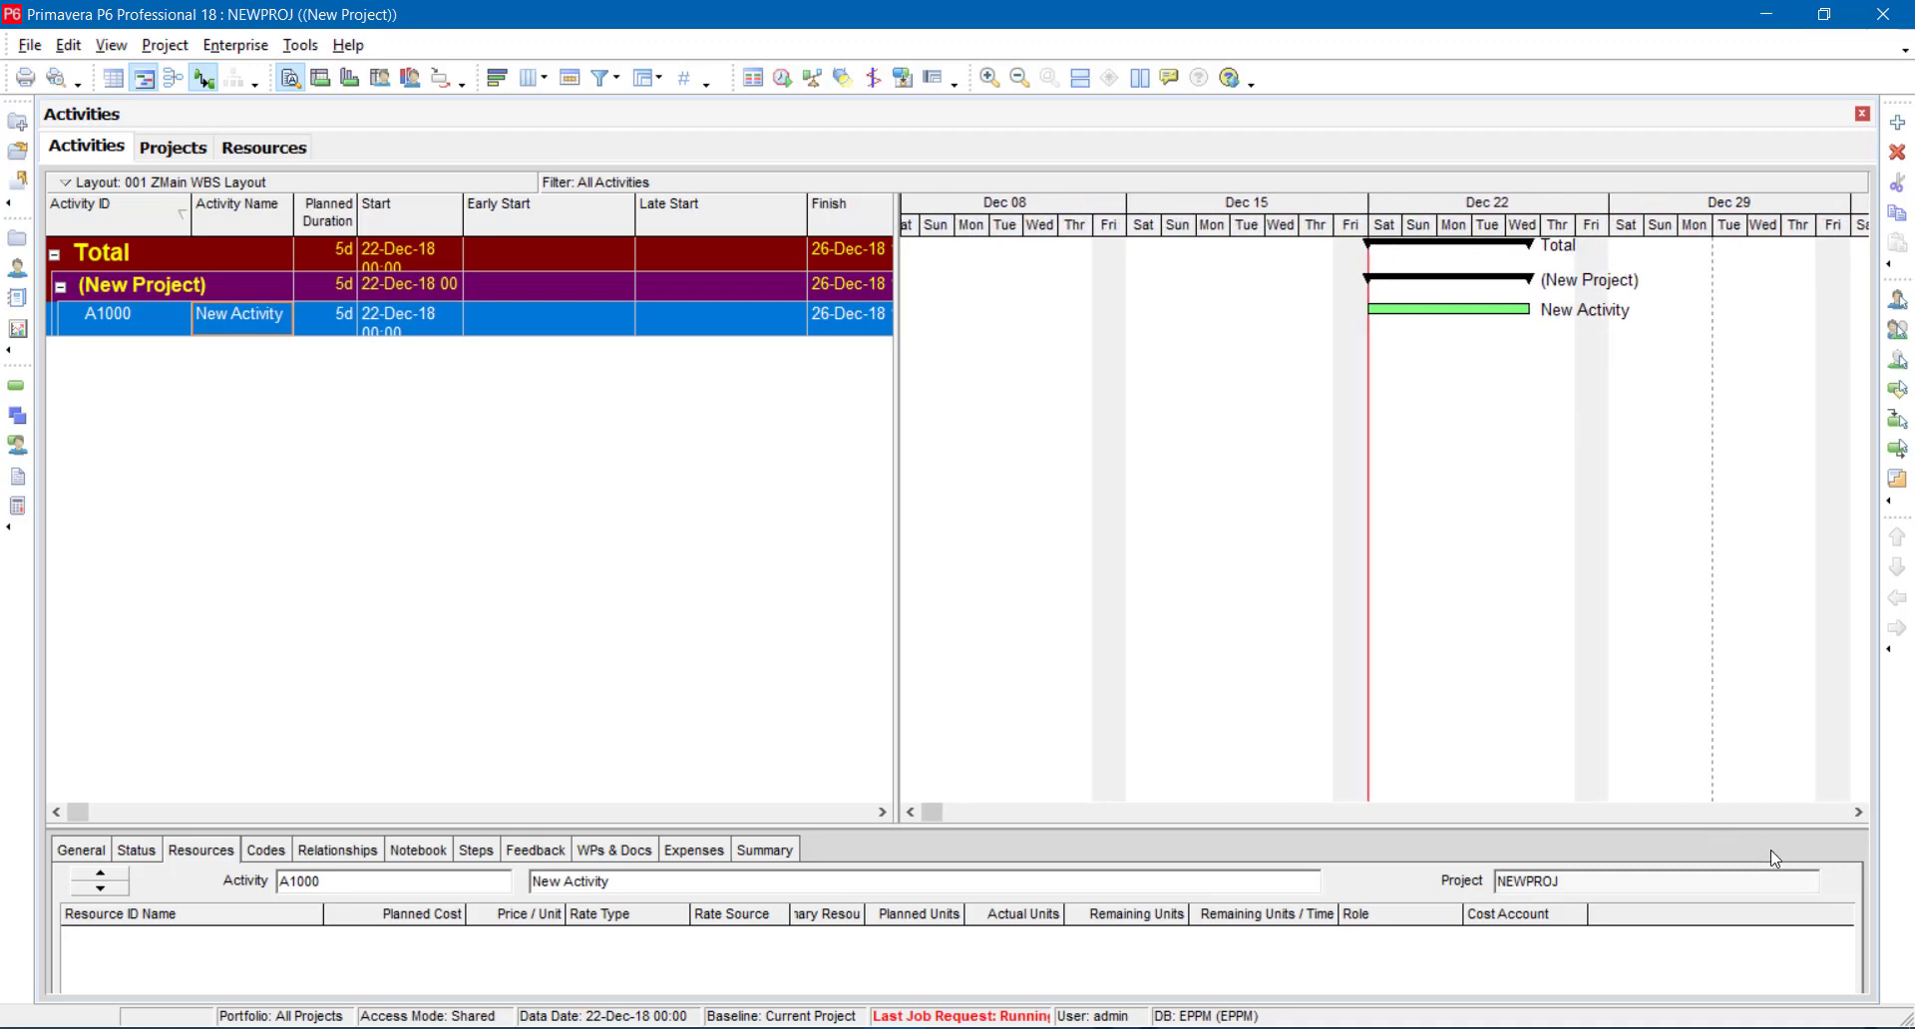
pyautogui.click(1858, 813)
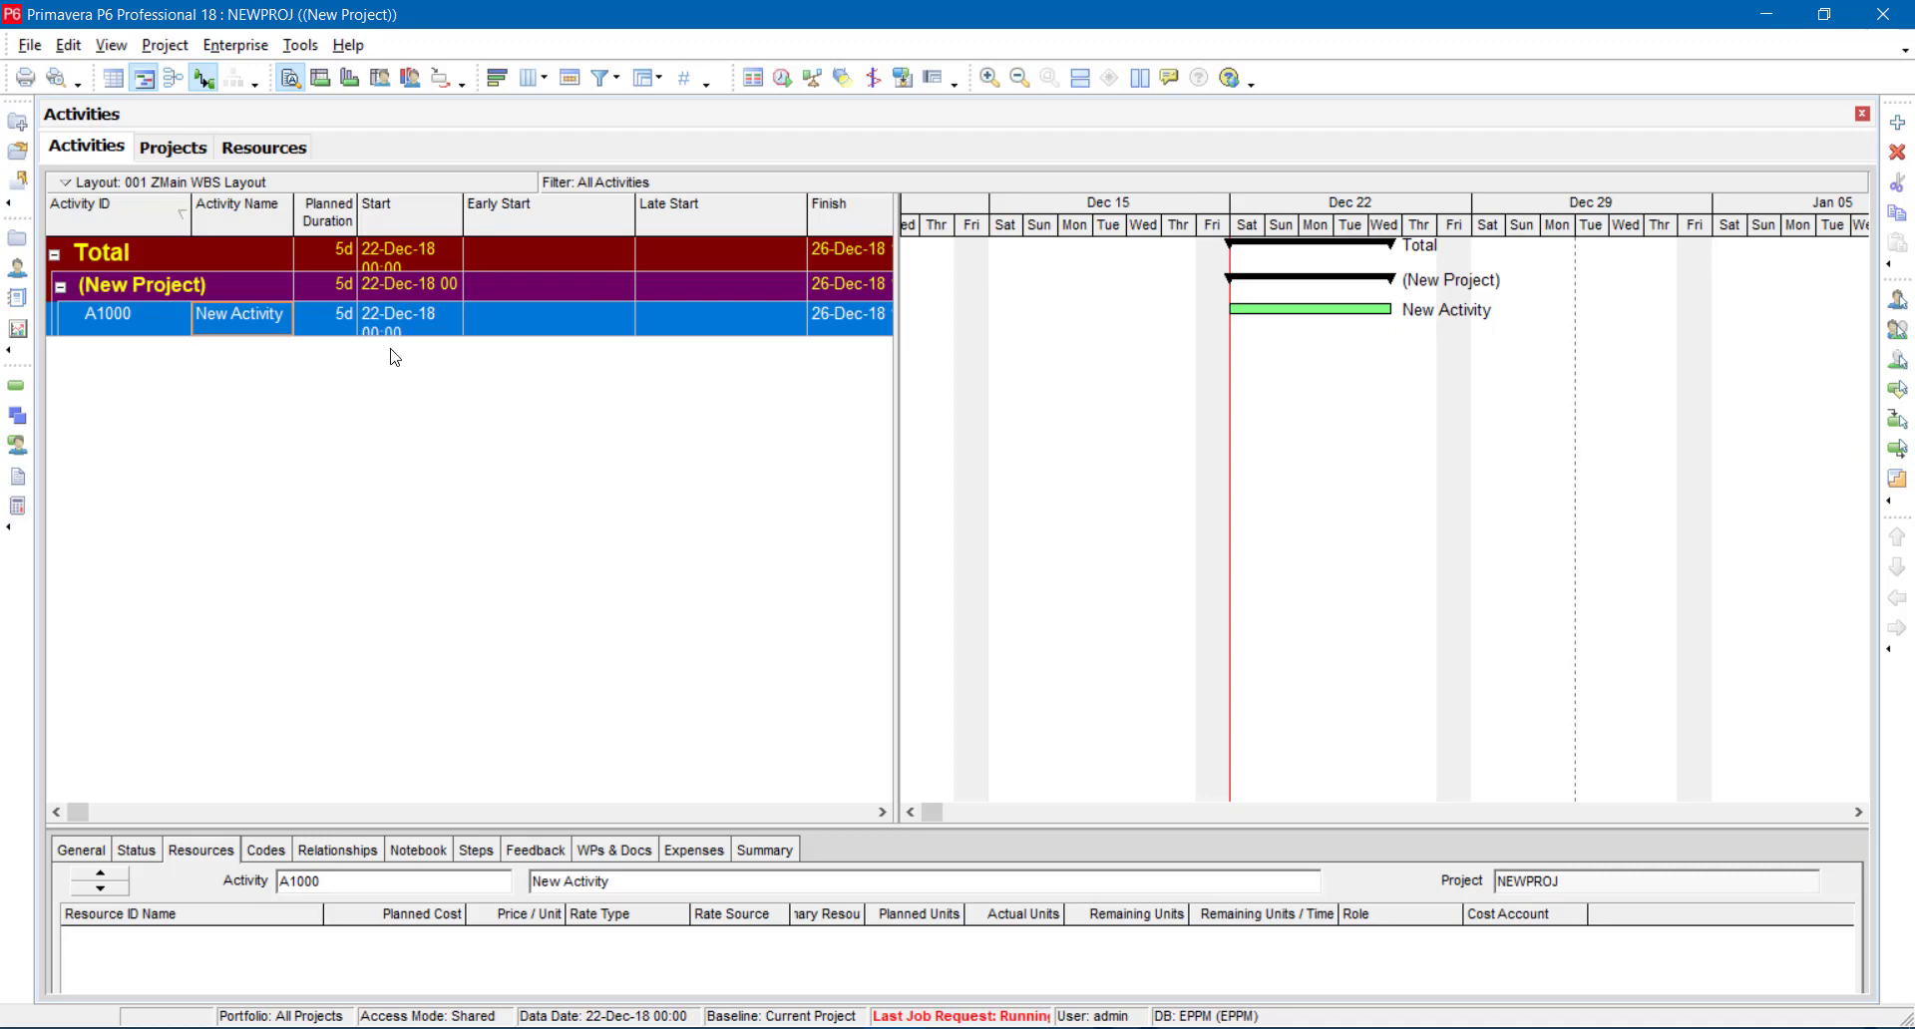
# - Rename the new activity as A
pyautogui.click(248, 327)
pyautogui.press('Delete')
pyautogui.press('Delete')
pyautogui.press('Delete')
pyautogui.press('Delete')
pyautogui.press('Delete')
pyautogui.press('Delete')
pyautogui.press('Delete')
pyautogui.press('Delete')
pyautogui.press('Return')
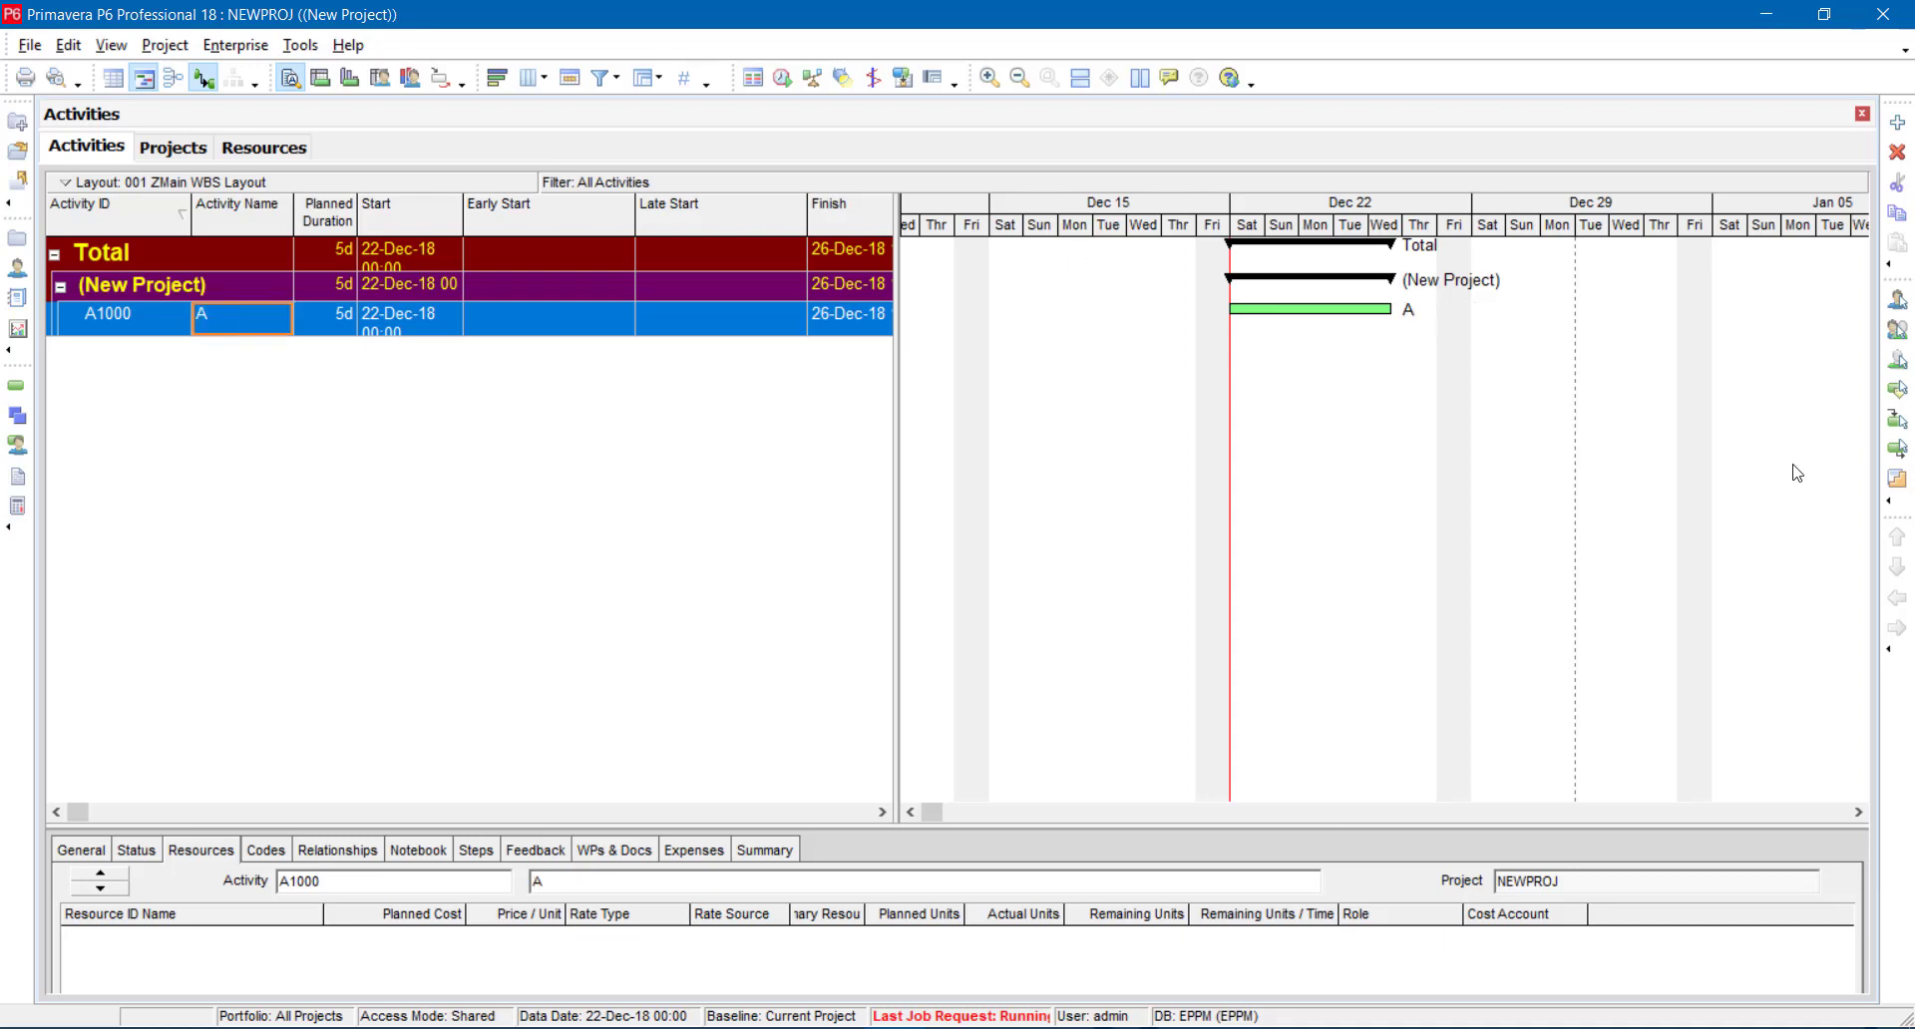
# - Add two more activities with default details below activity A
pyautogui.click(1898, 121)
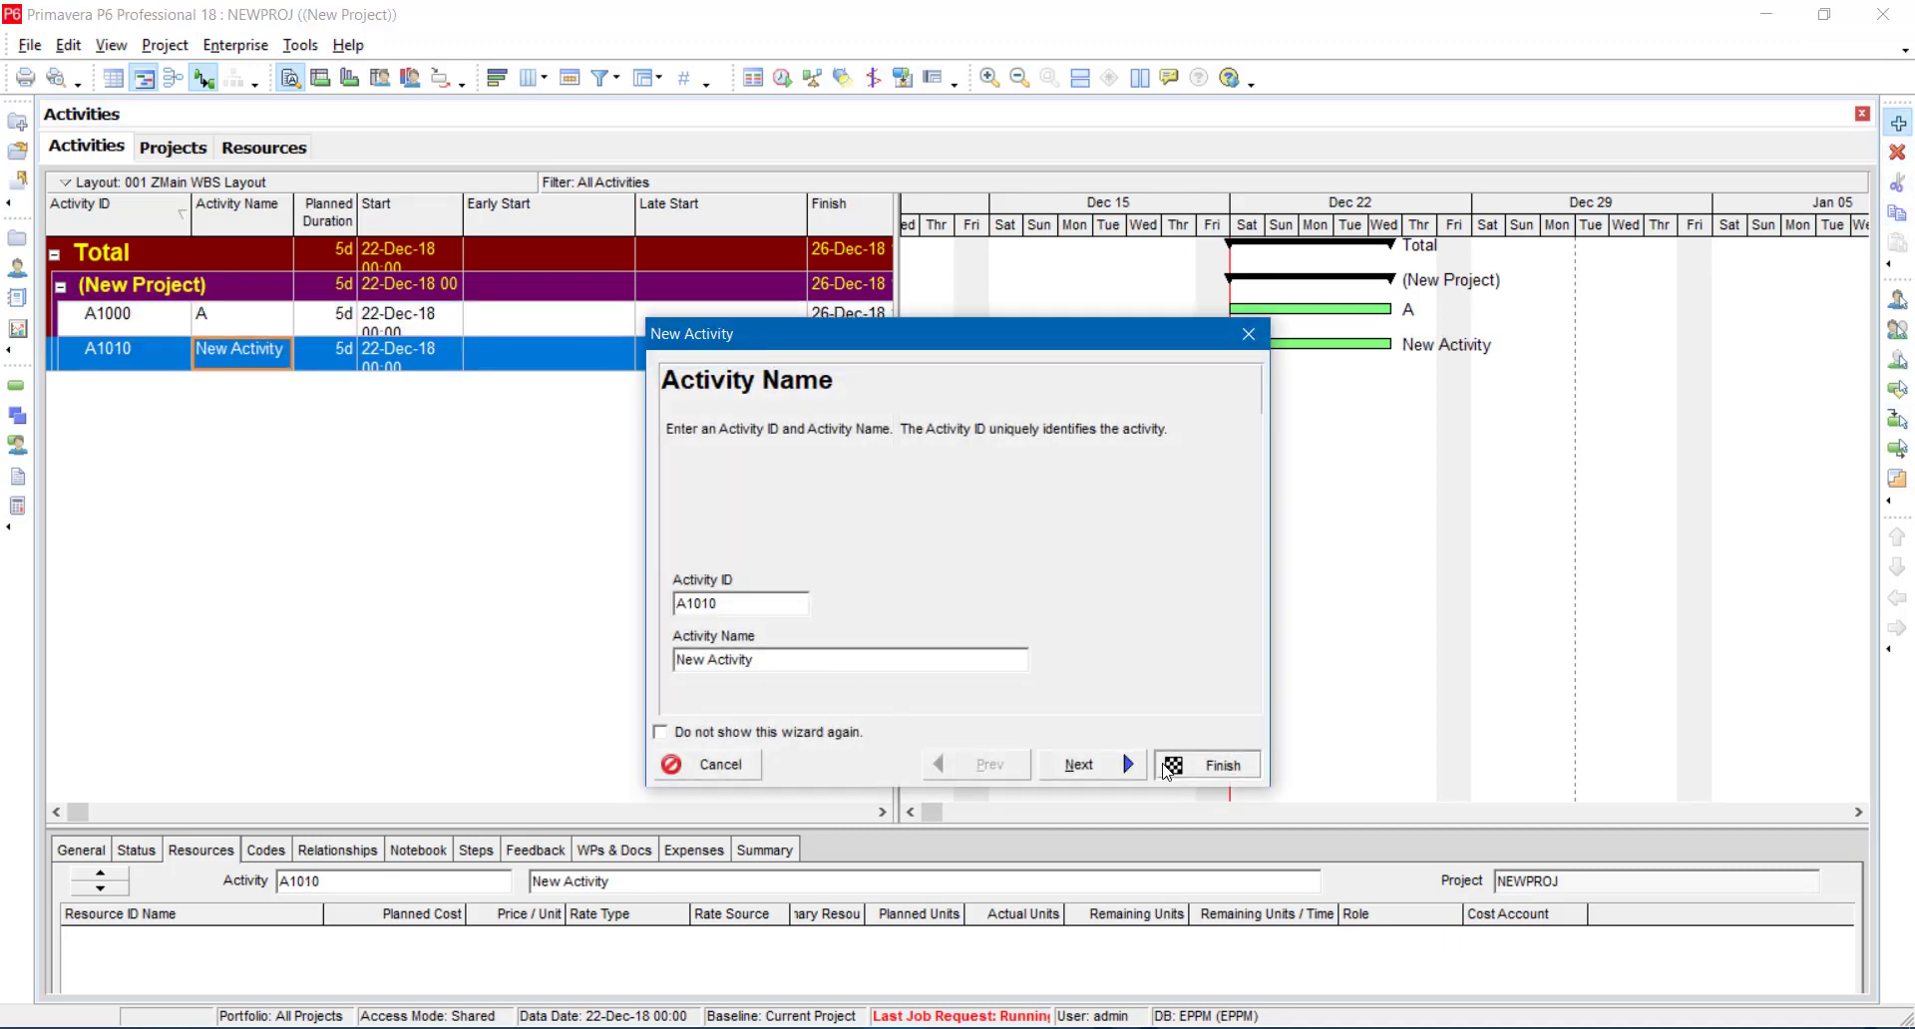
pyautogui.click(1167, 769)
pyautogui.press('Insert')
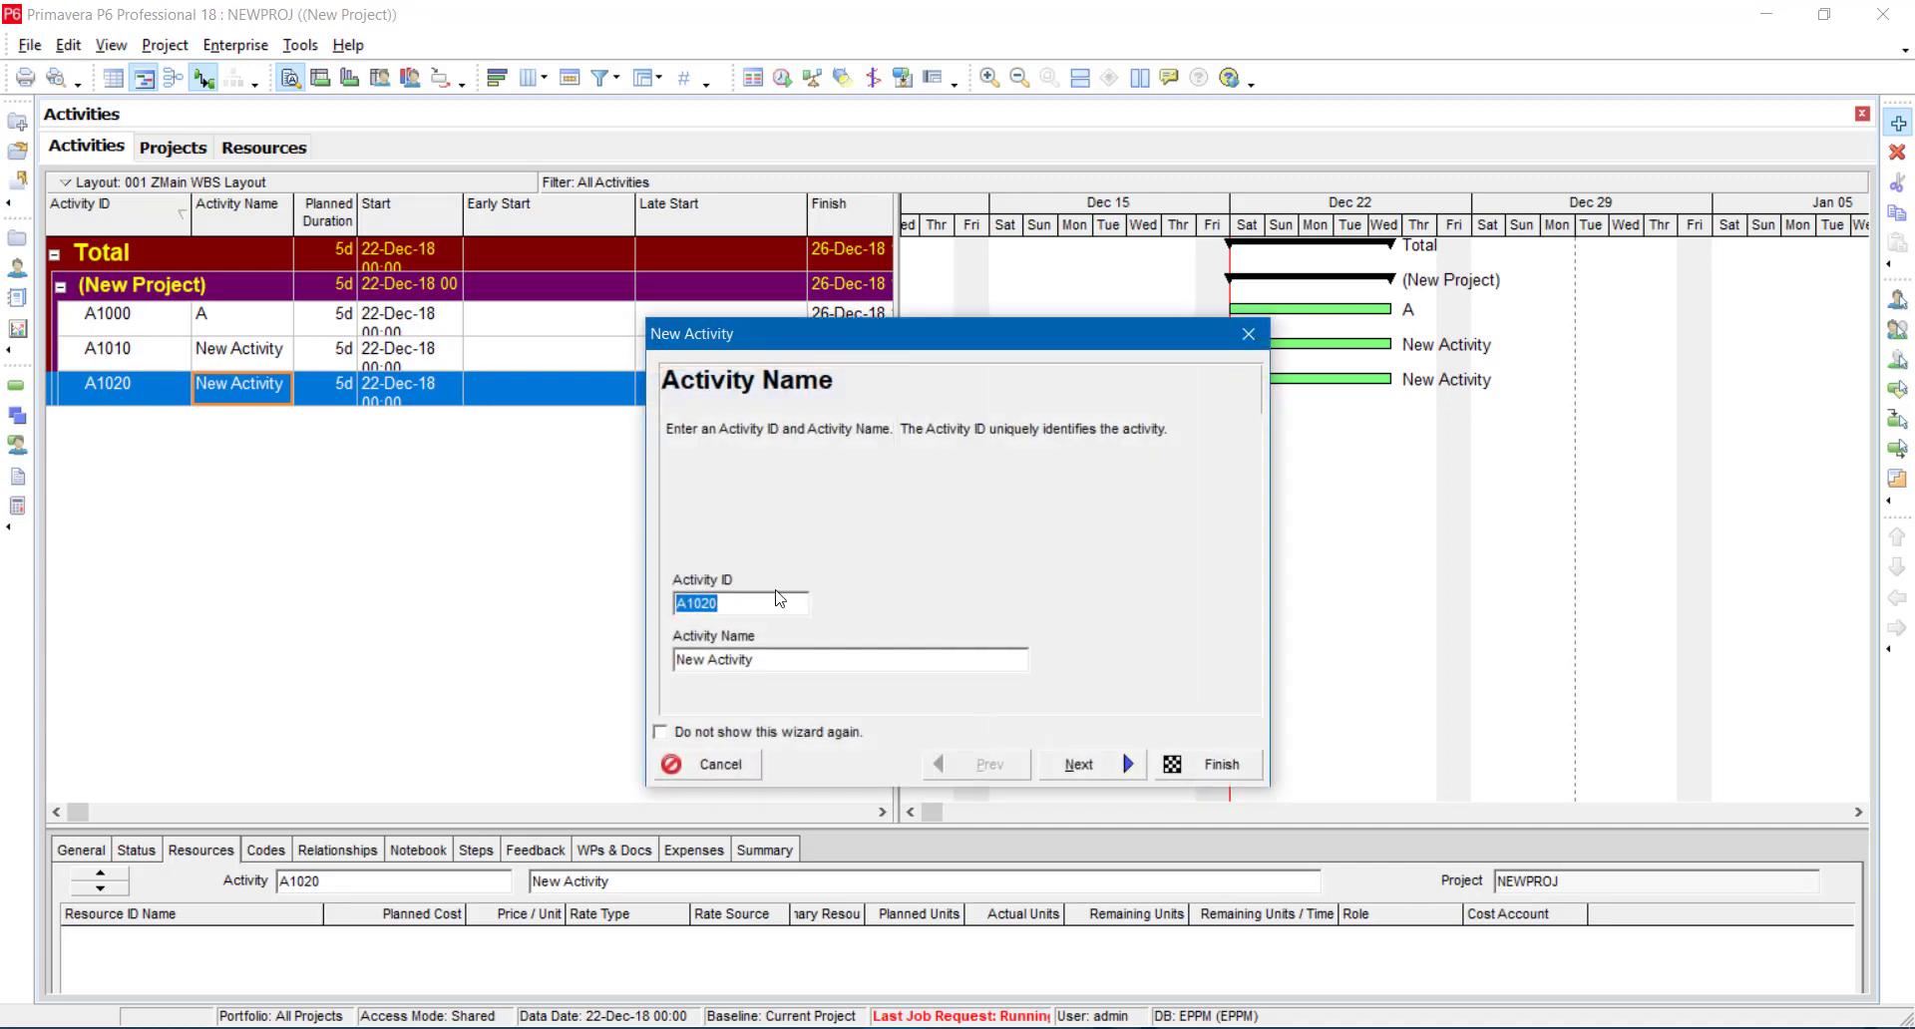
pyautogui.click(1207, 764)
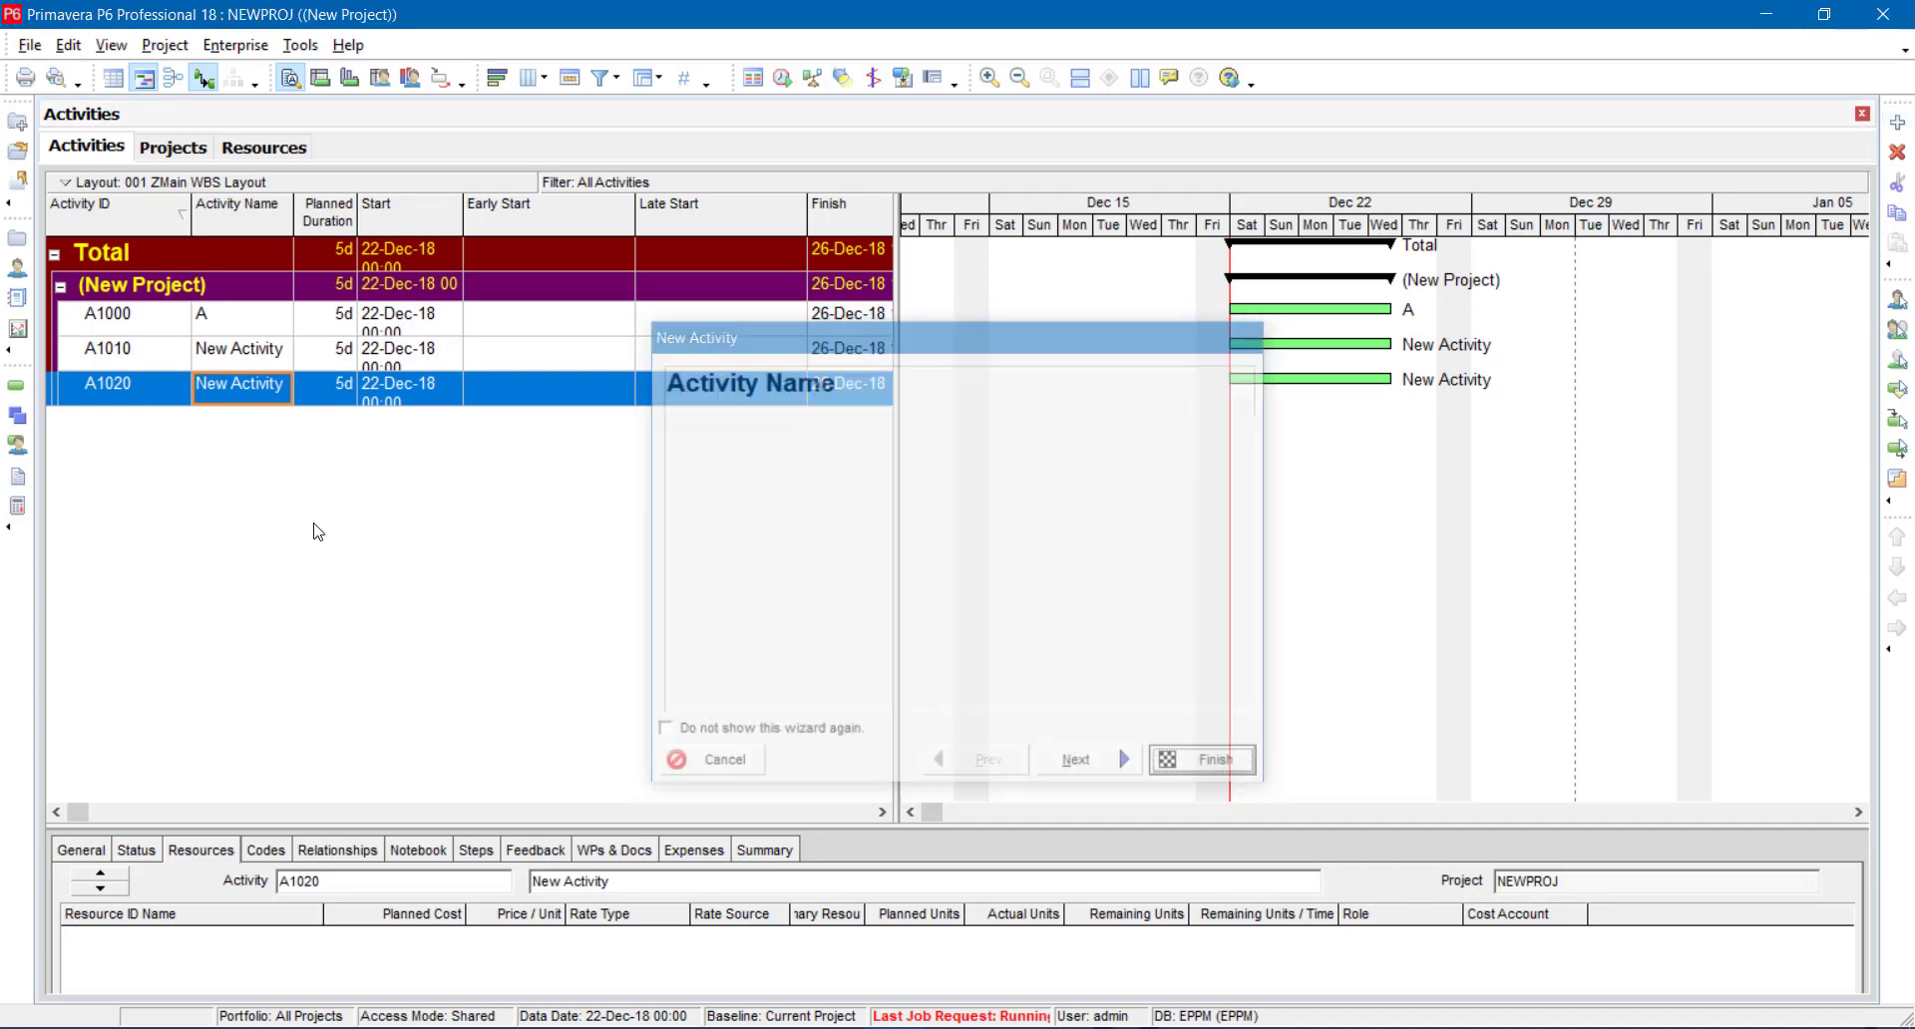
# - Rename activities A1010 and A1020 as B and C
pyautogui.click(283, 357)
pyautogui.click(283, 357)
pyautogui.write('B')
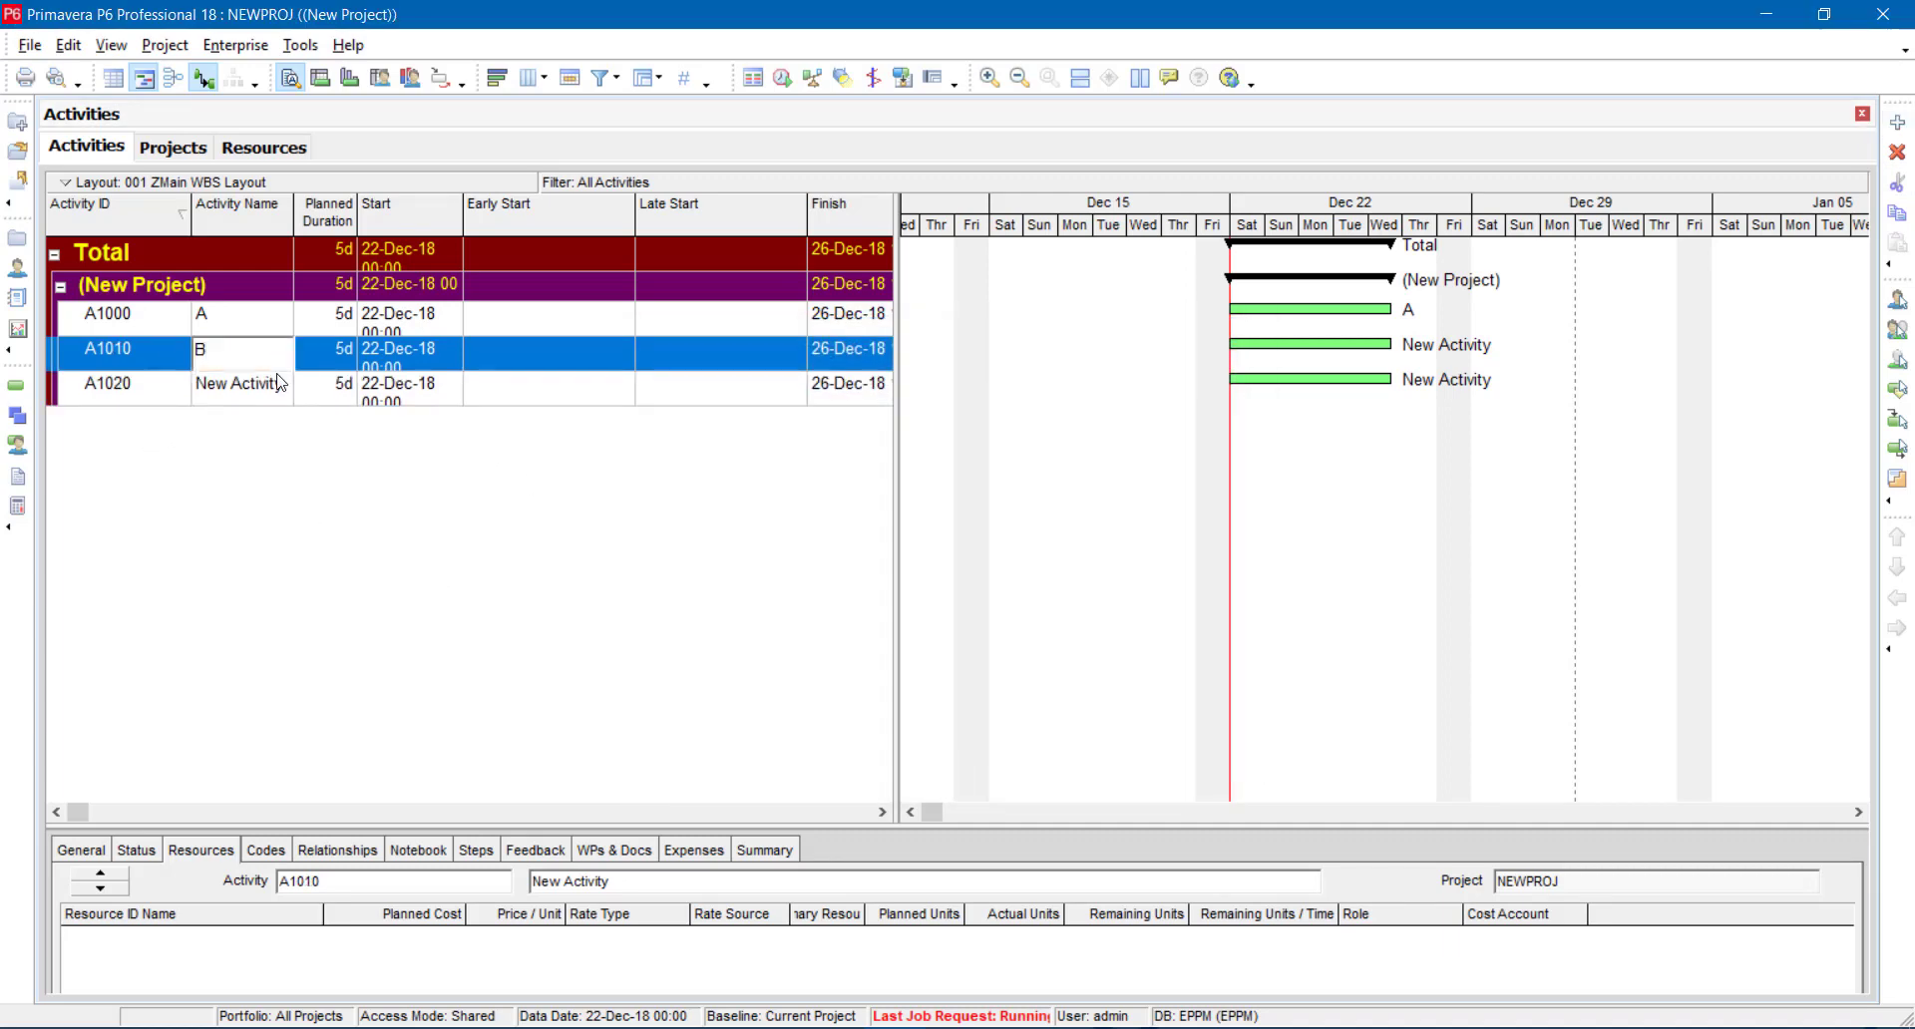
pyautogui.click(280, 385)
pyautogui.click(281, 393)
pyautogui.press('BackSpace')
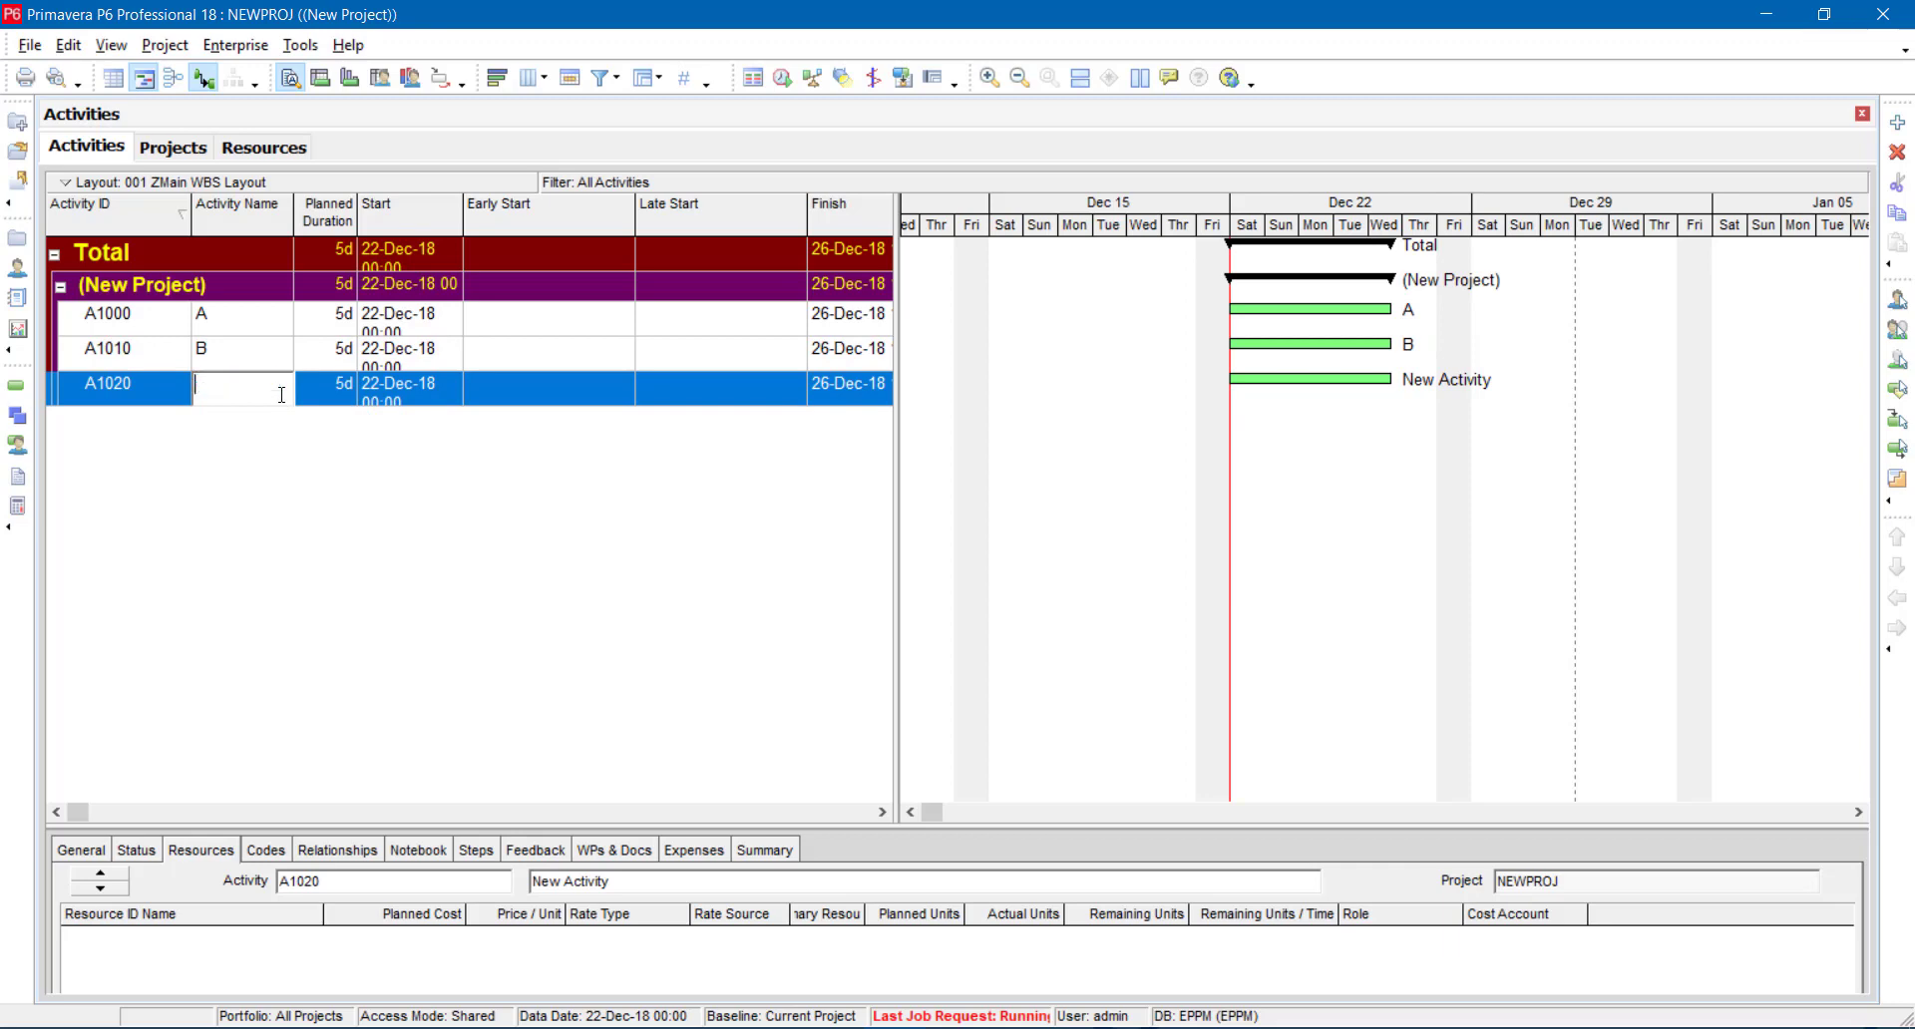
pyautogui.press('Return')
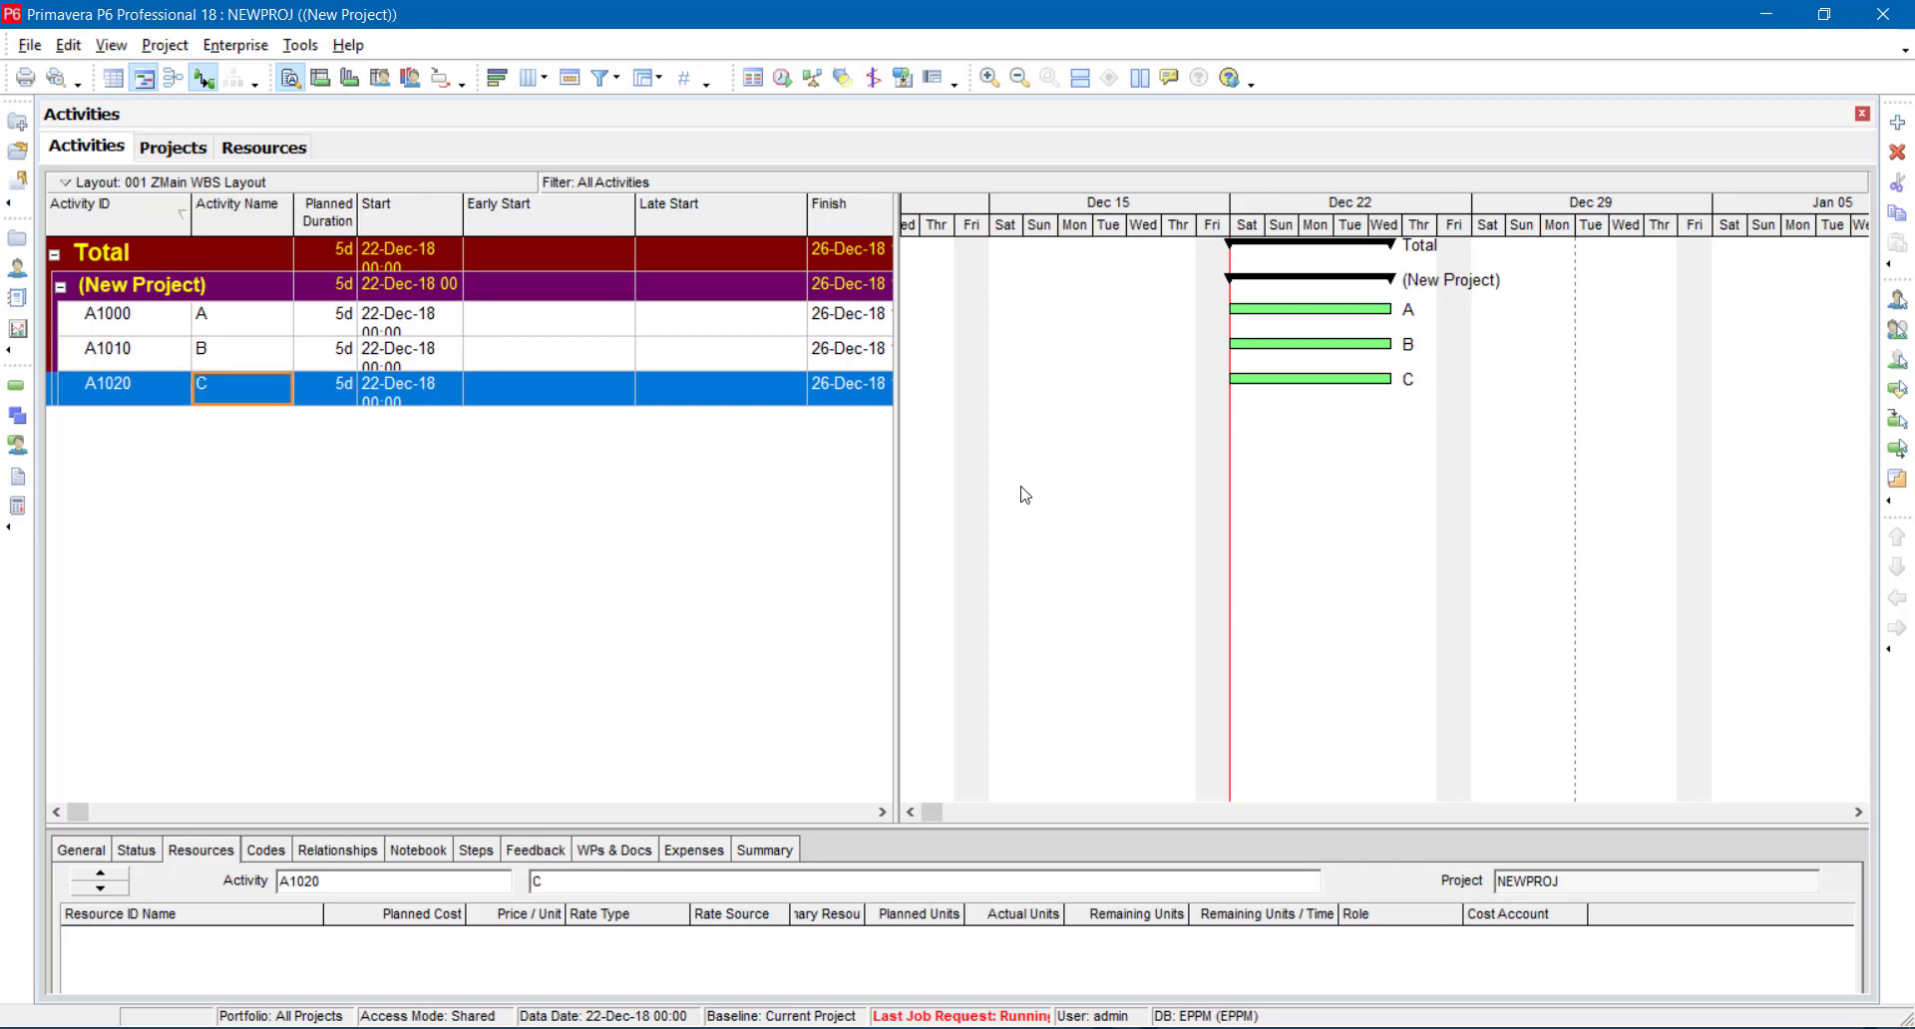
# - Add a fourth activity below C and name it D
pyautogui.click(1898, 122)
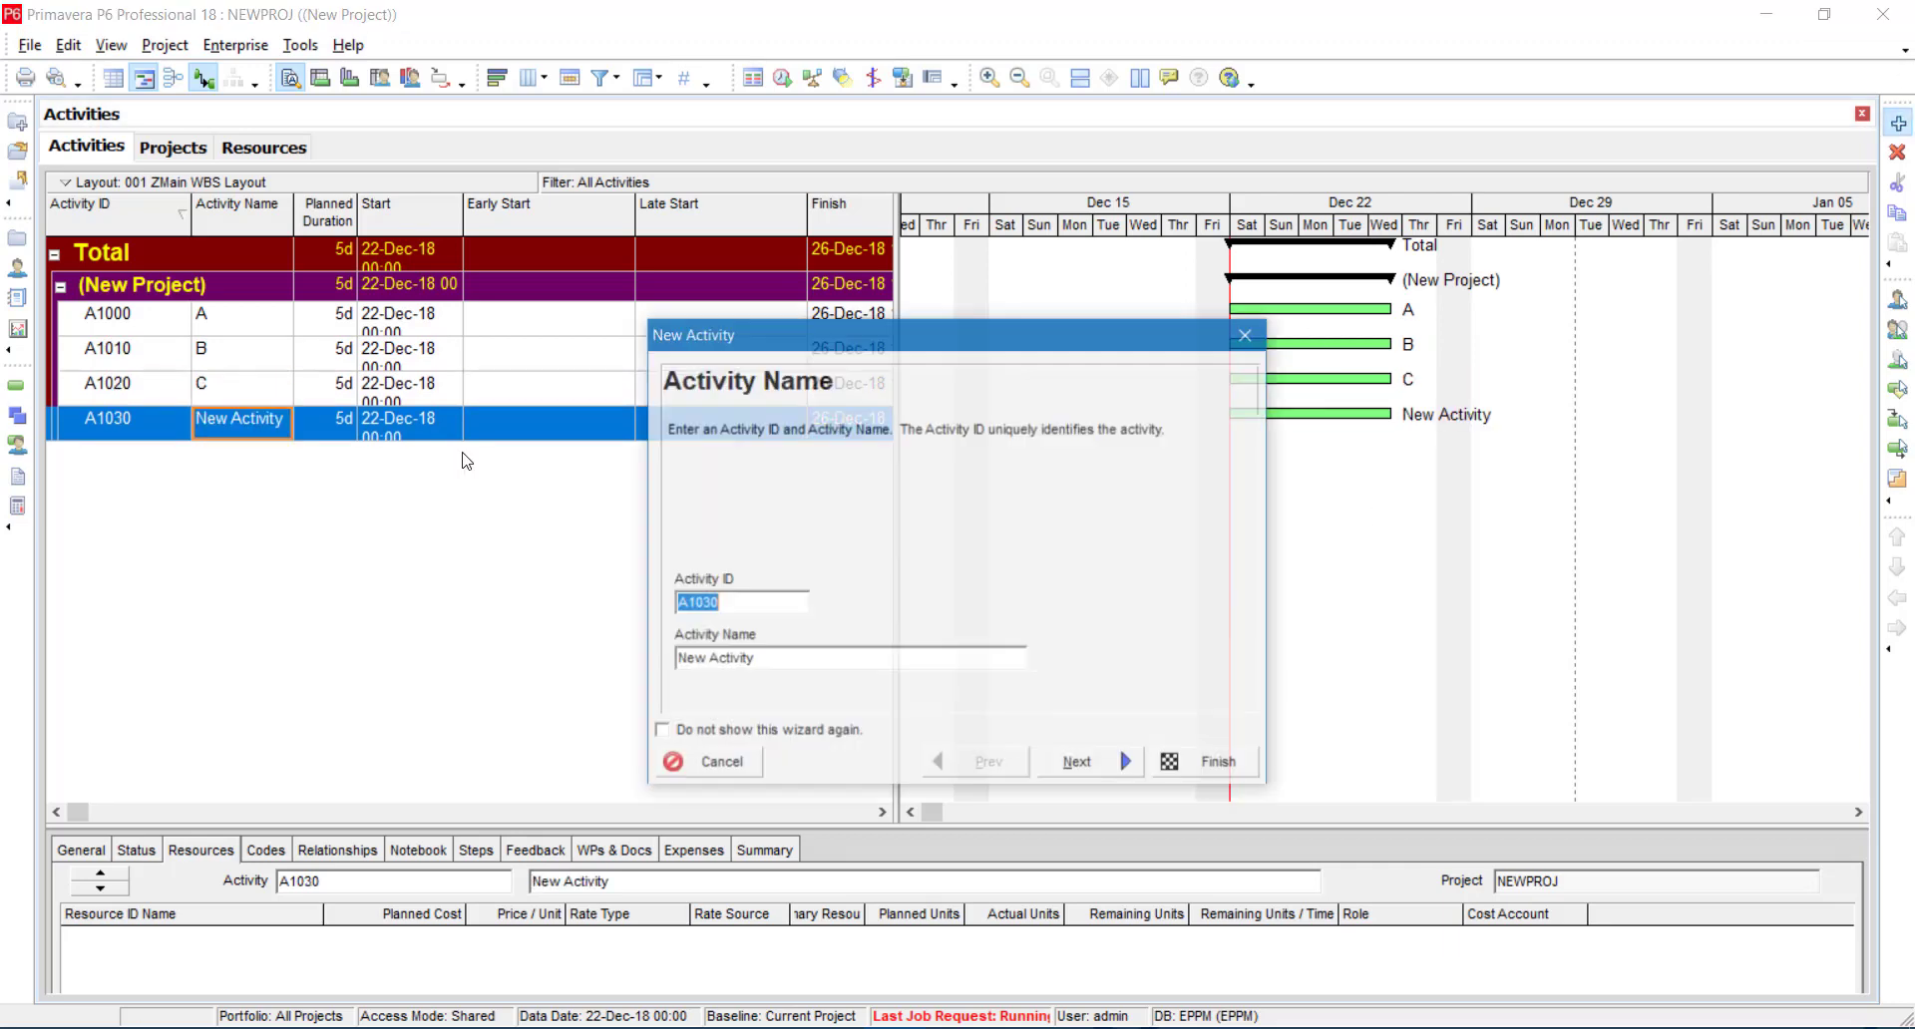
pyautogui.click(1212, 764)
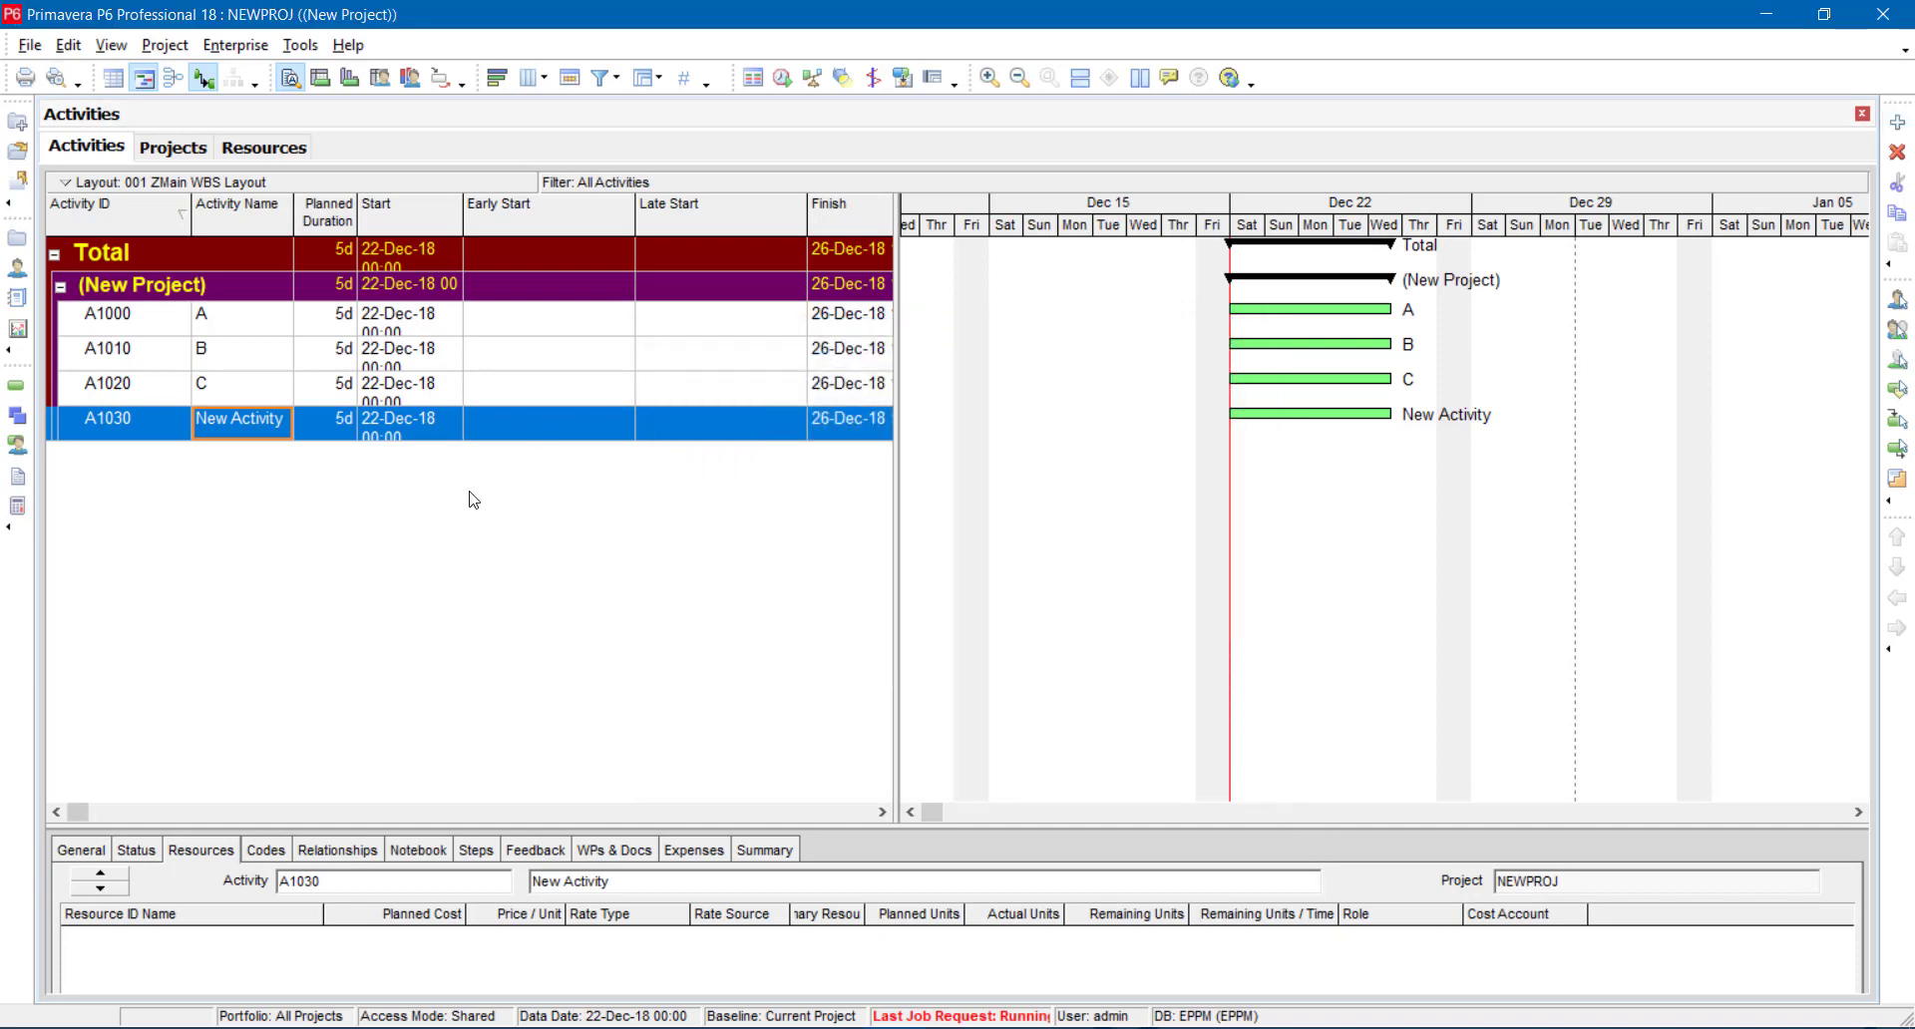
pyautogui.click(285, 431)
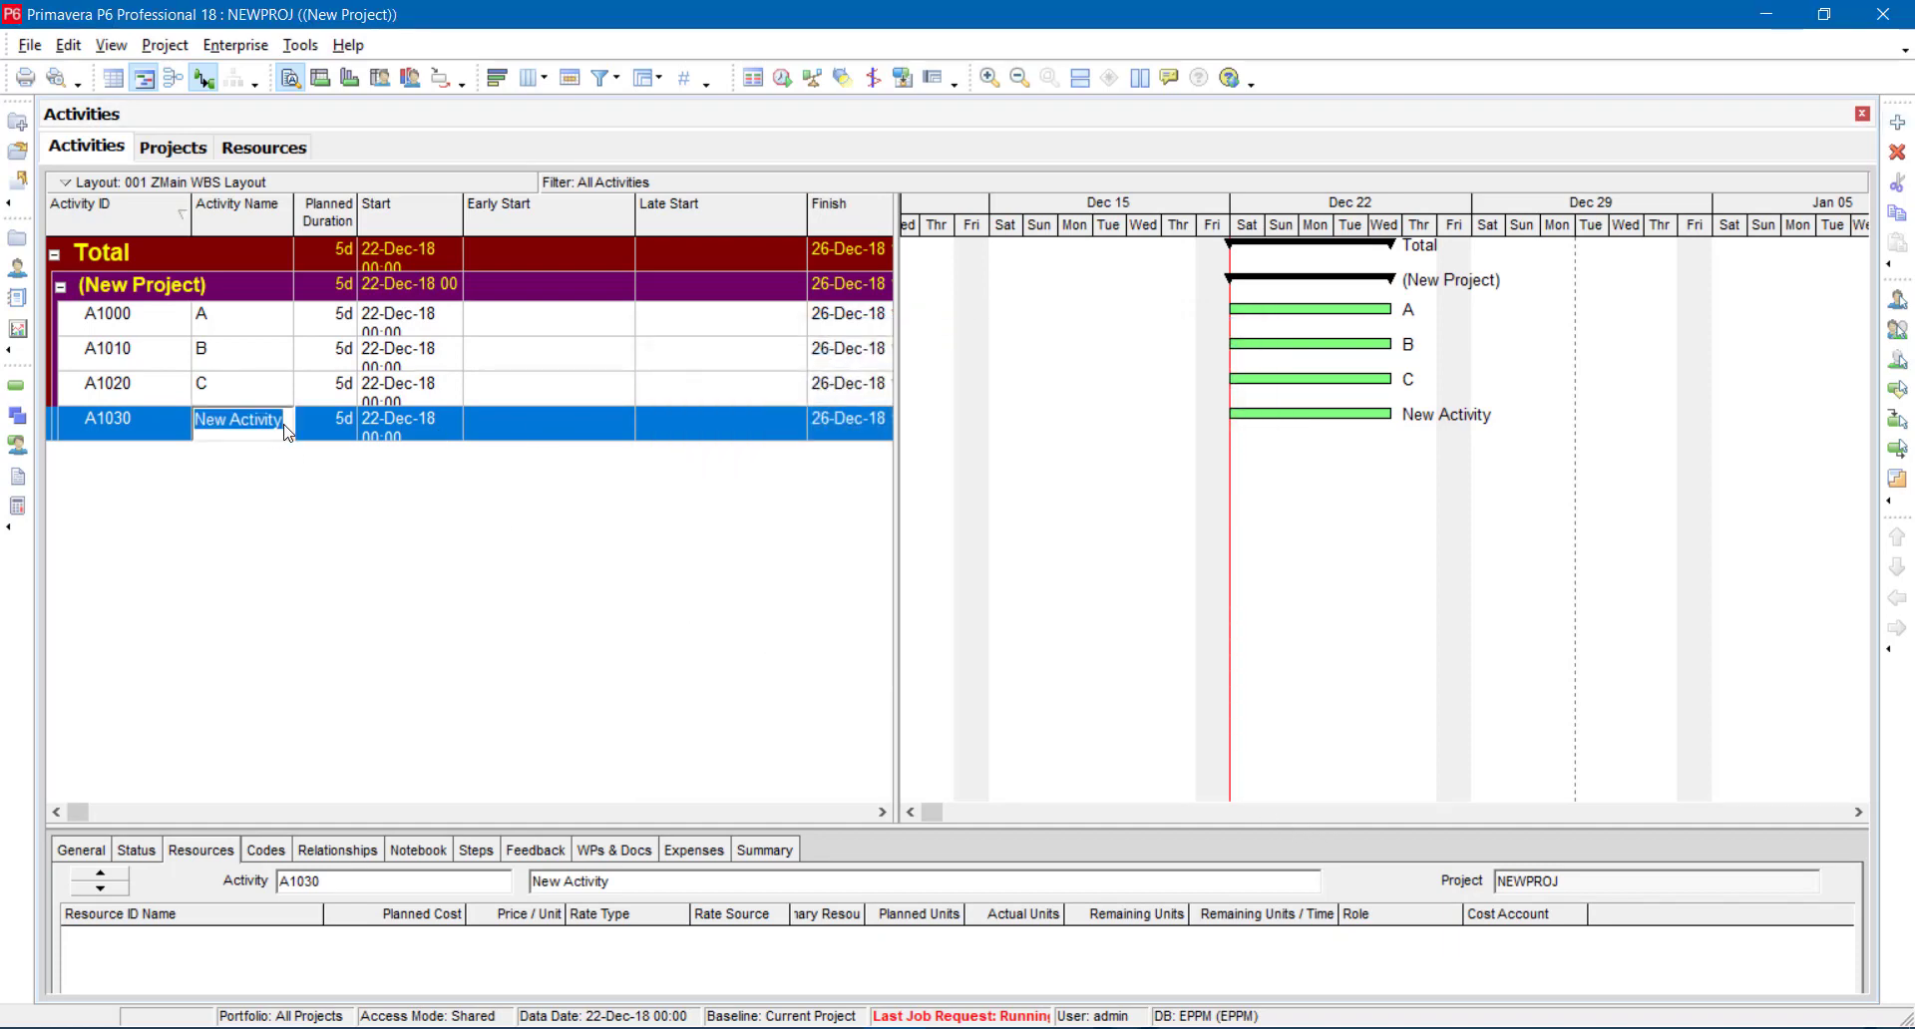
pyautogui.write('D')
pyautogui.press('Return')
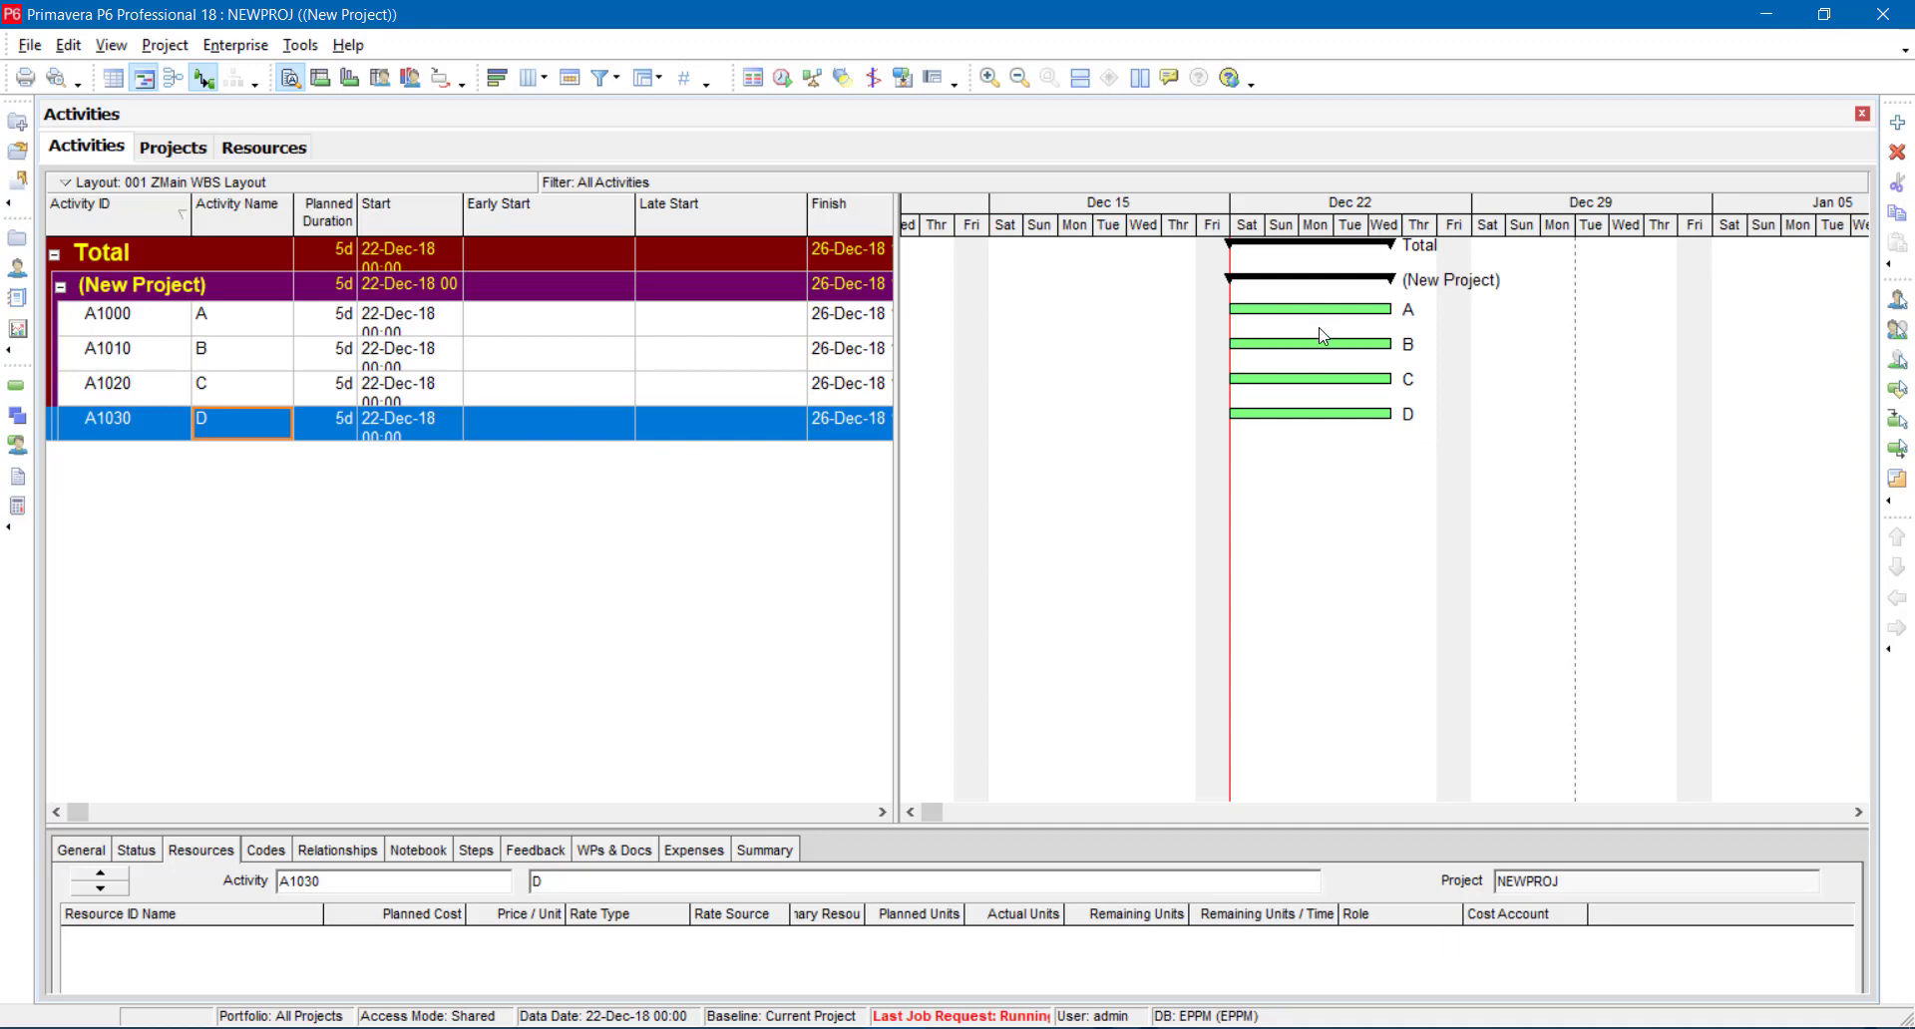
# - Set the planned durations of activities B, C and D to 2, 1 and 2 days
pyautogui.click(319, 331)
pyautogui.click(339, 362)
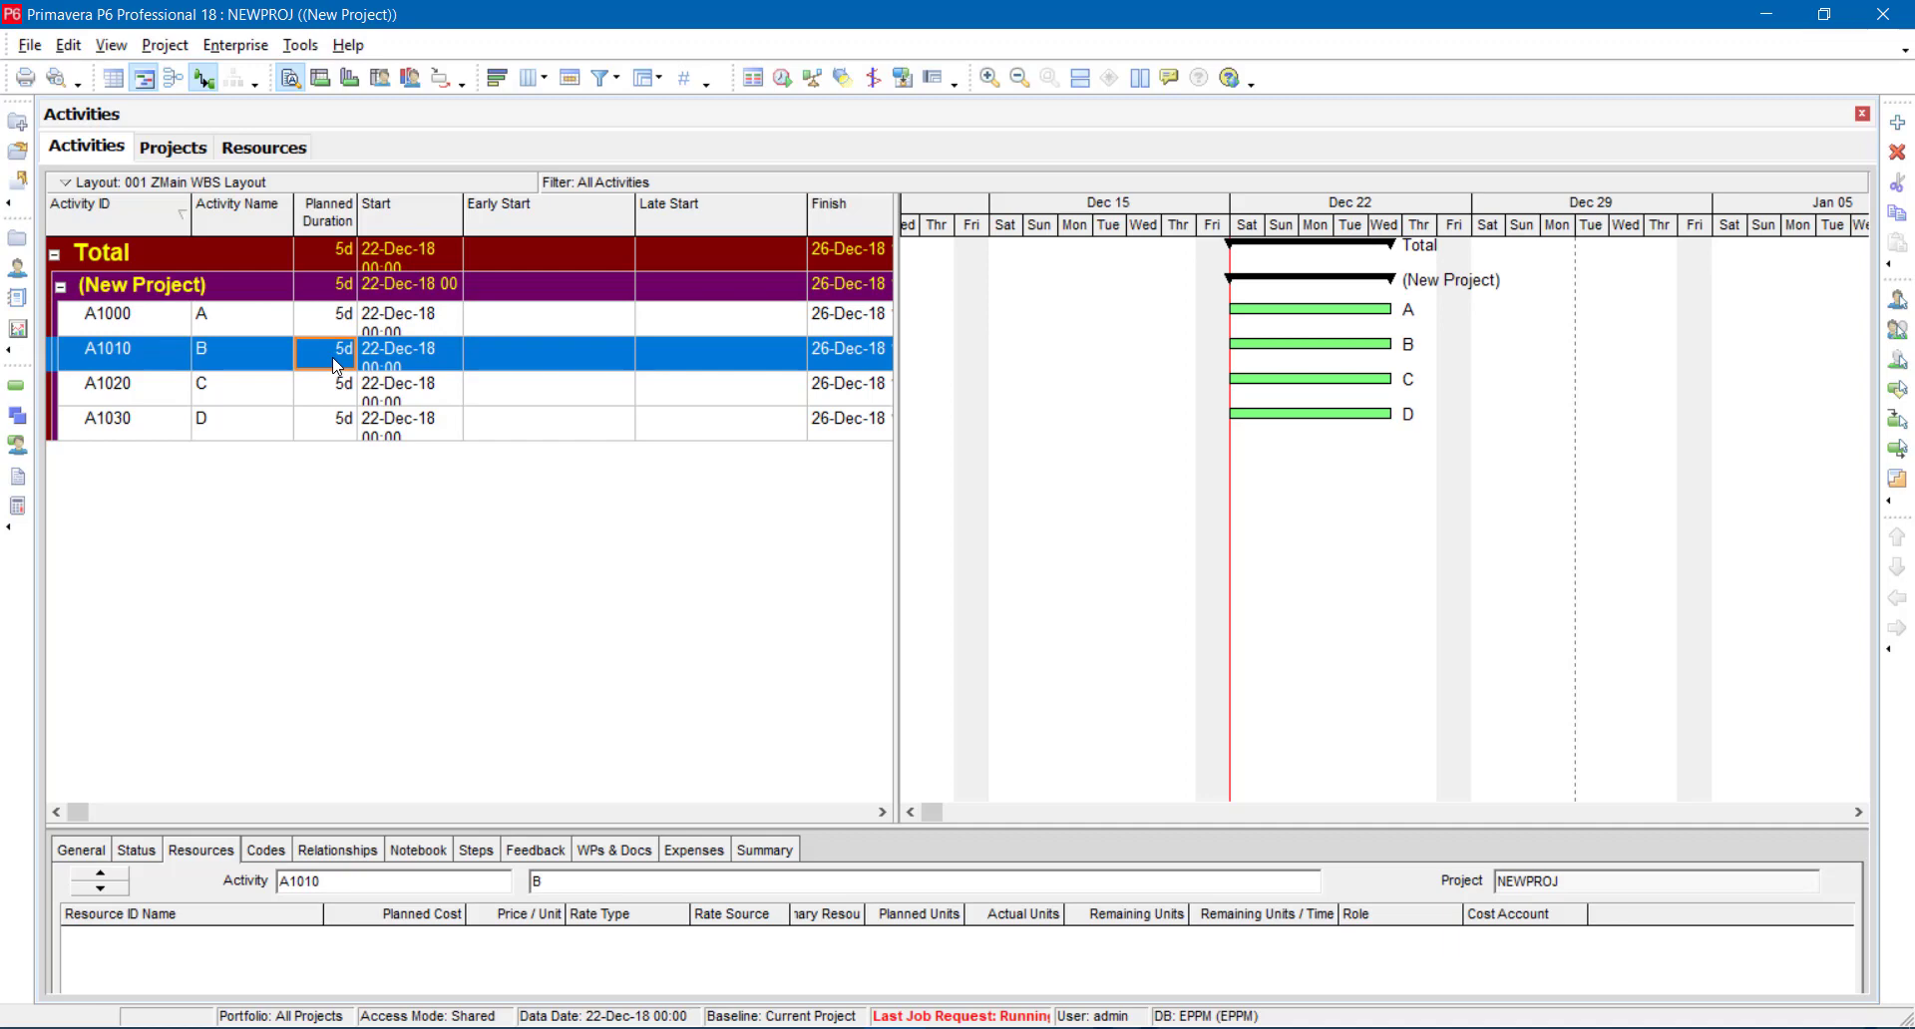
pyautogui.write('2')
pyautogui.click(343, 395)
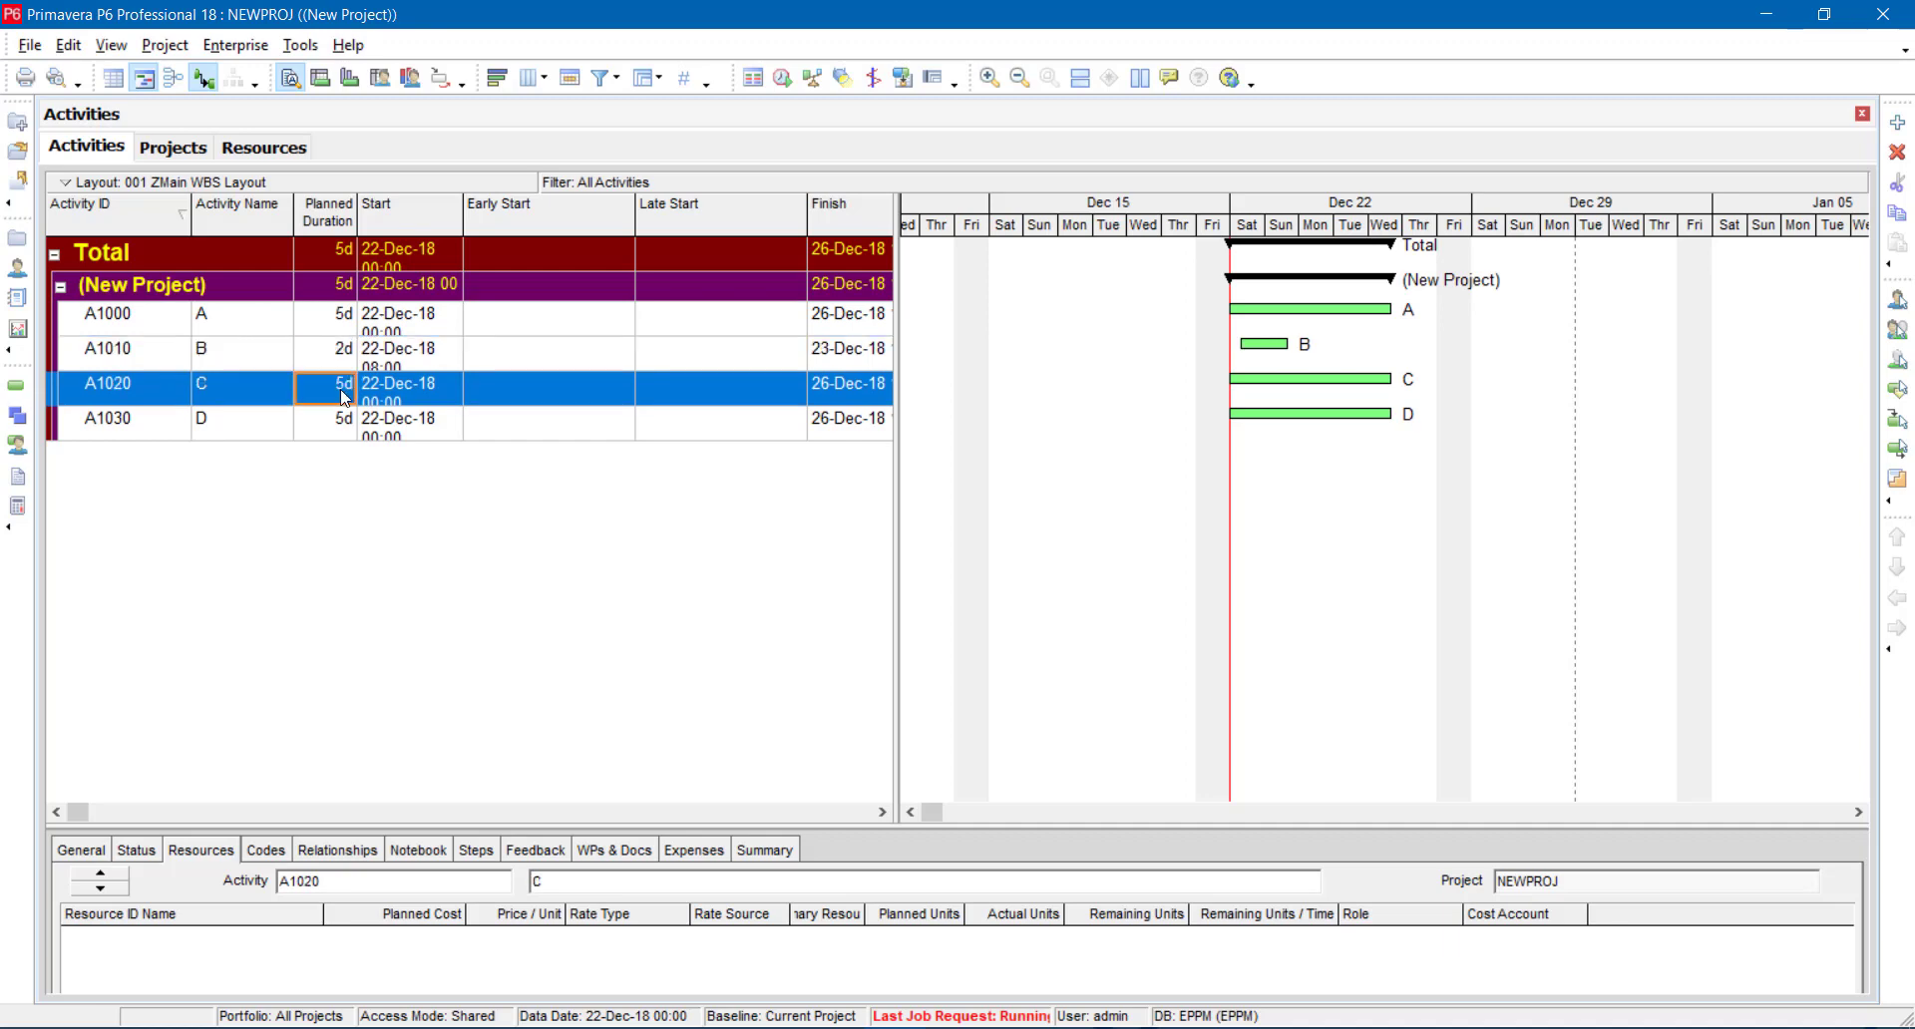
pyautogui.write('1')
pyautogui.click(337, 446)
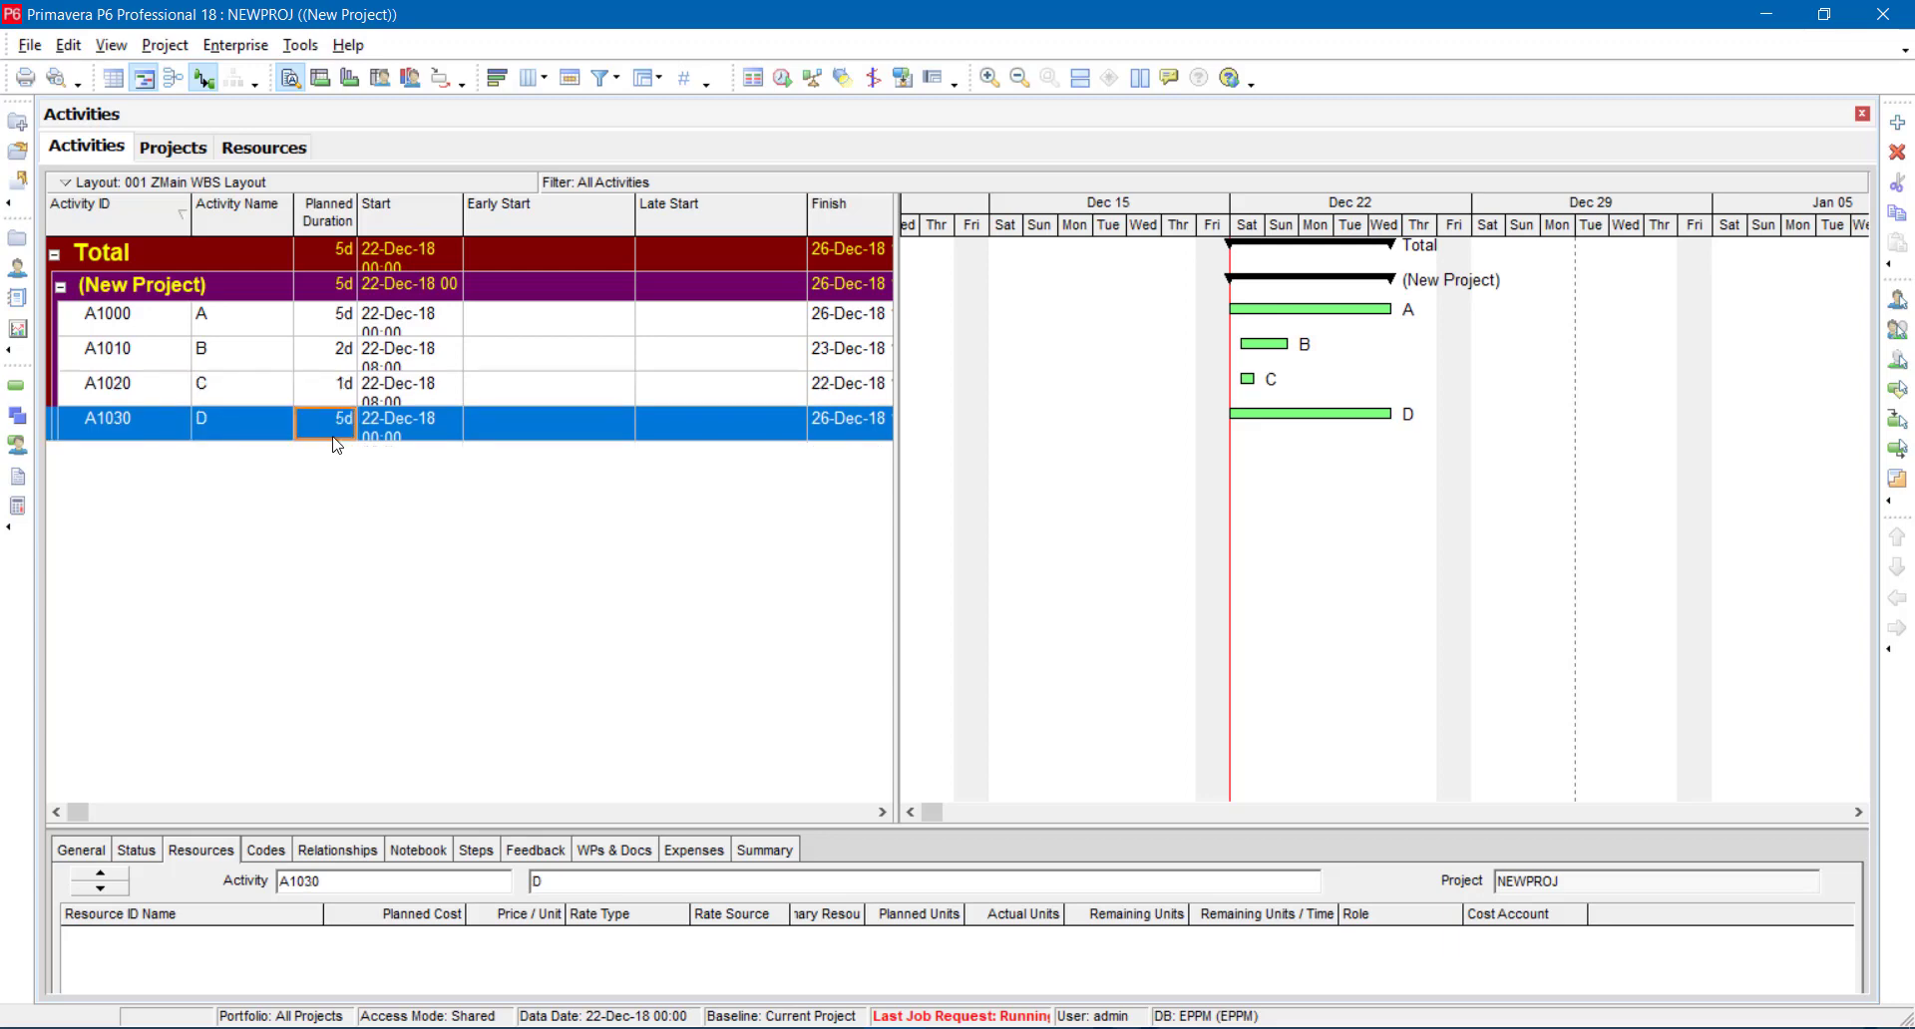
pyautogui.write('2')
pyautogui.press('Return')
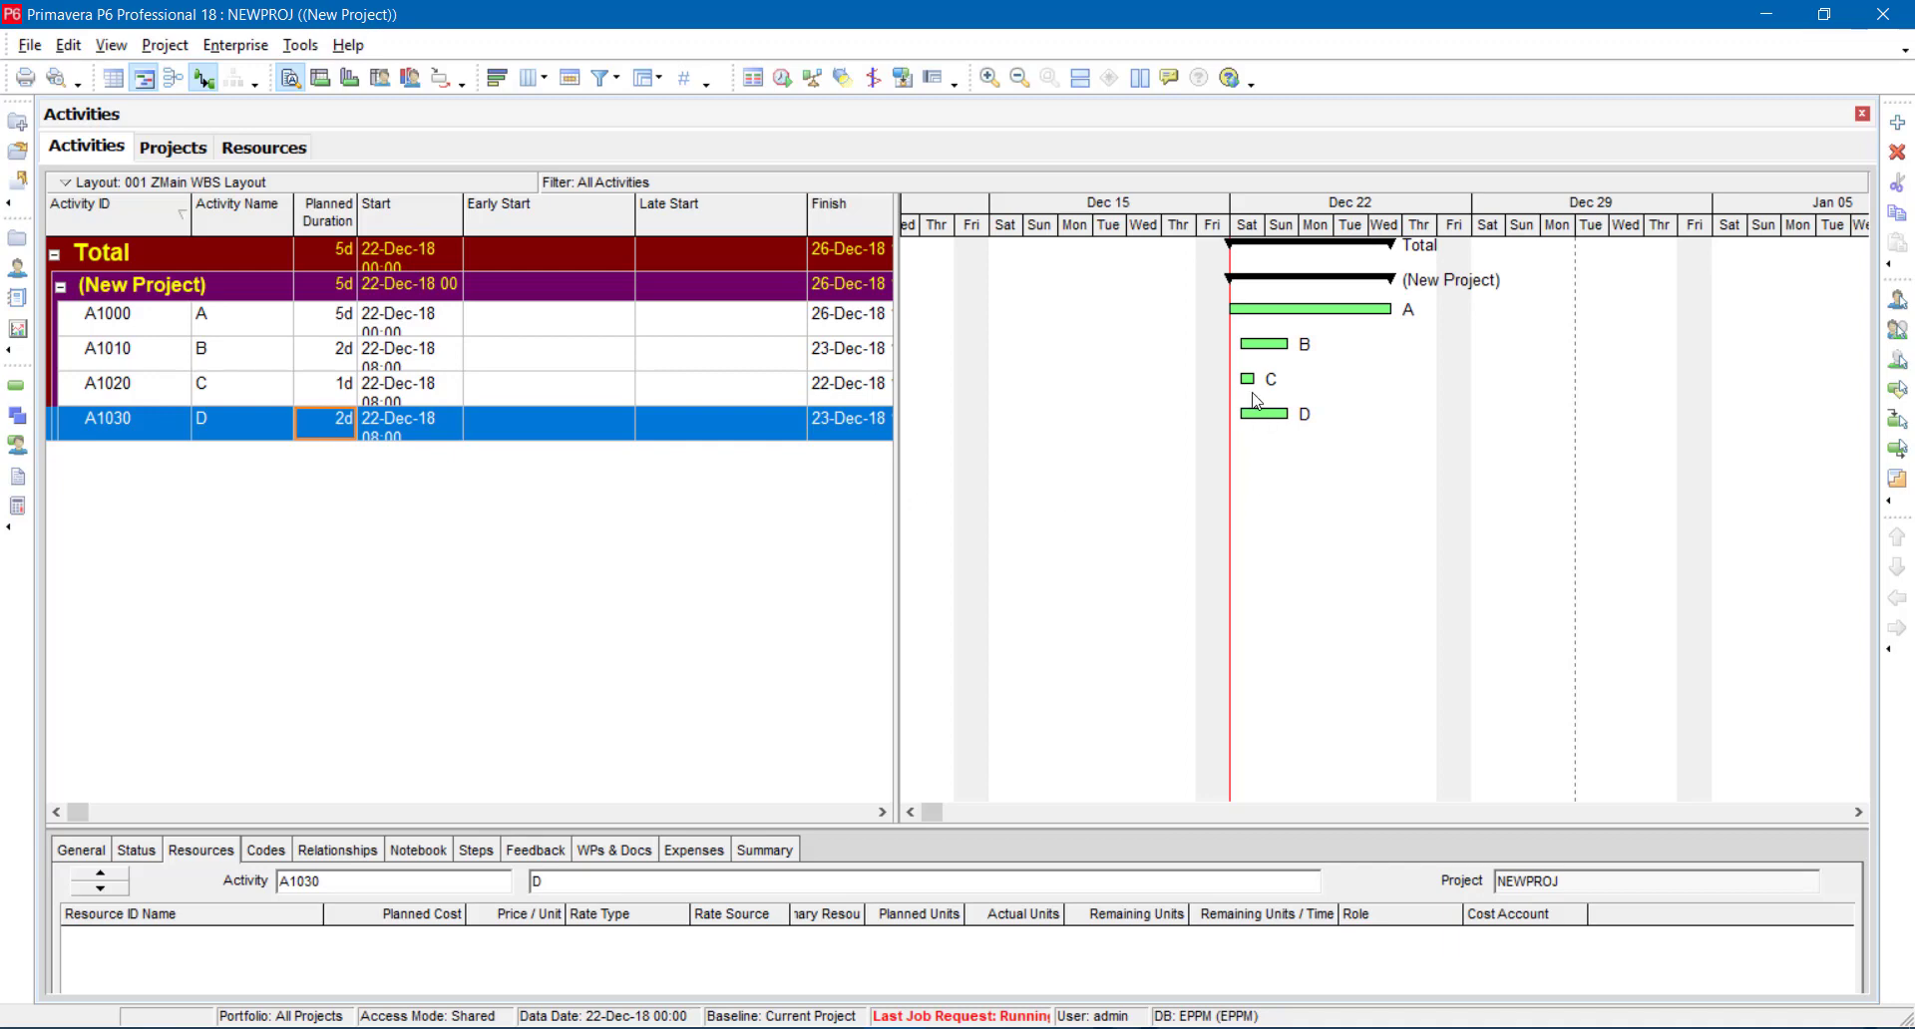
# - In the Gantt chart, link A to C and D and link B and C to D finish-to-start, and link A to B start-to-start
pyautogui.click(1405, 313)
pyautogui.moveTo(1404, 326); pyautogui.dragTo(1249, 383)
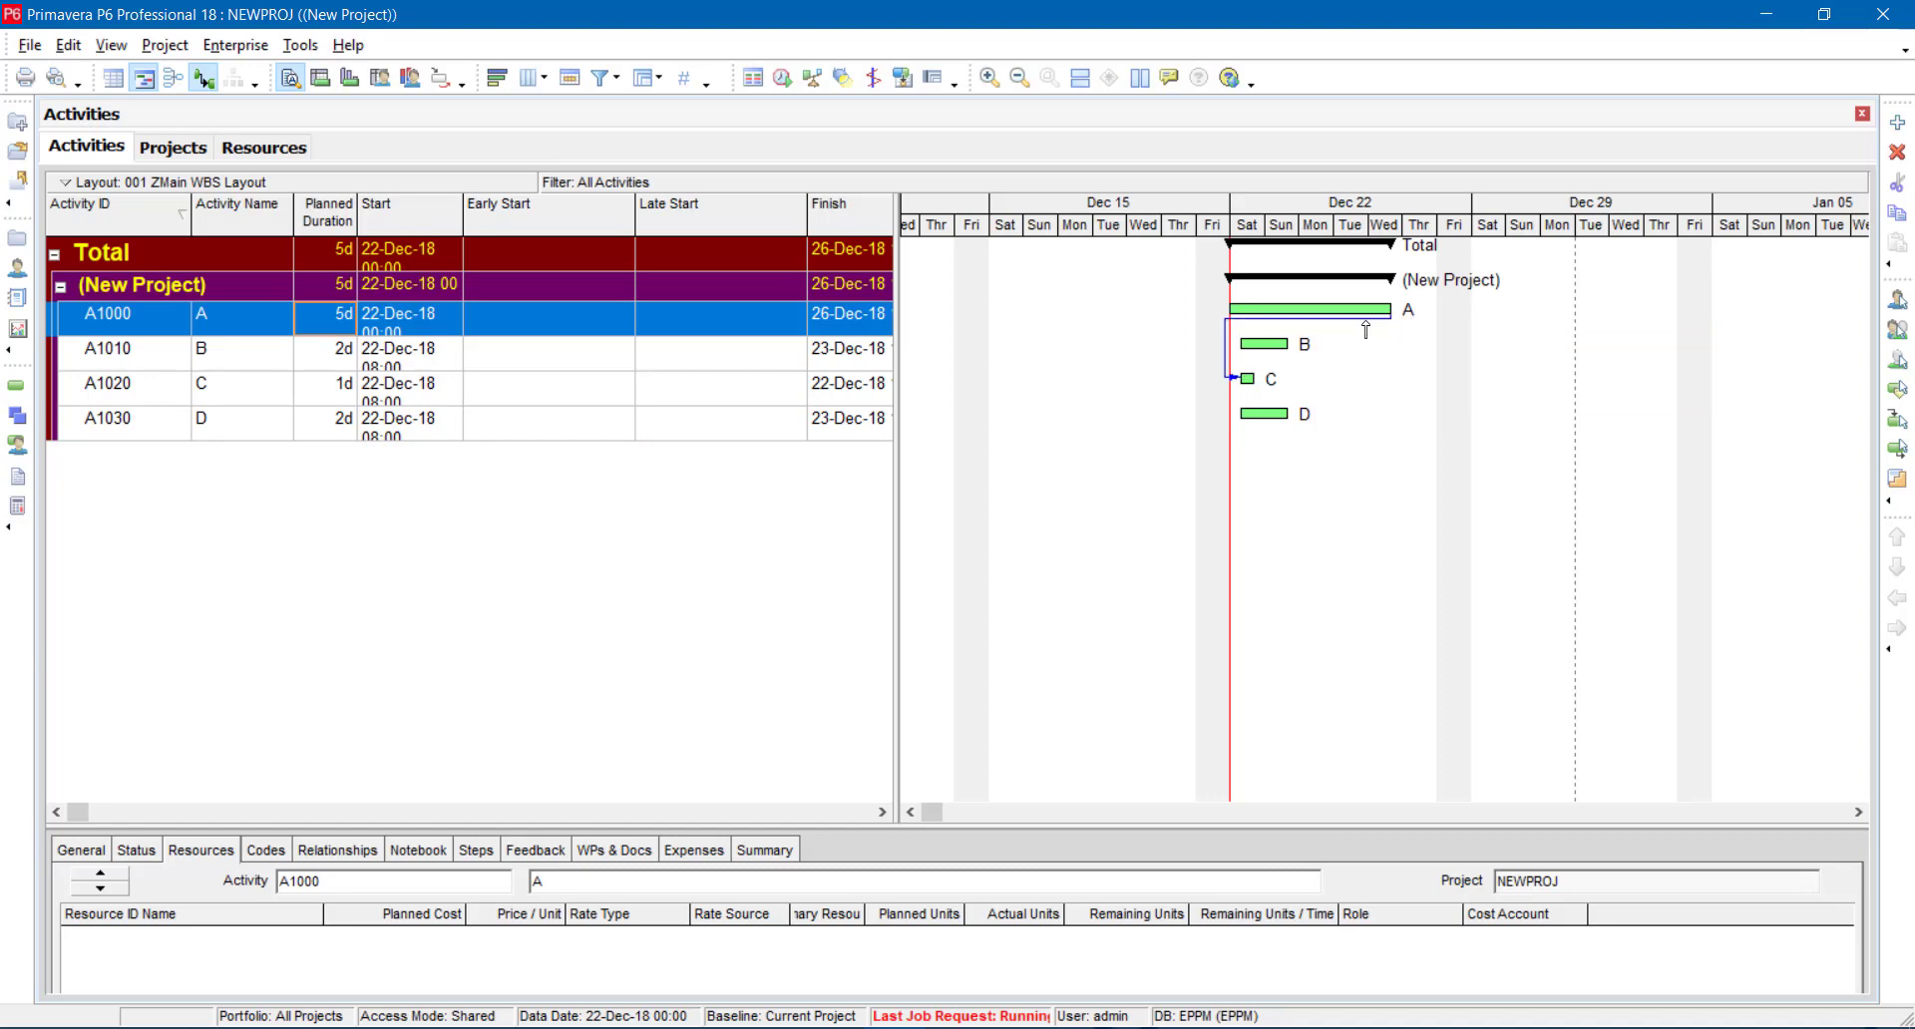
pyautogui.moveTo(1407, 315); pyautogui.dragTo(1259, 418)
pyautogui.moveTo(1301, 347); pyautogui.dragTo(1251, 423)
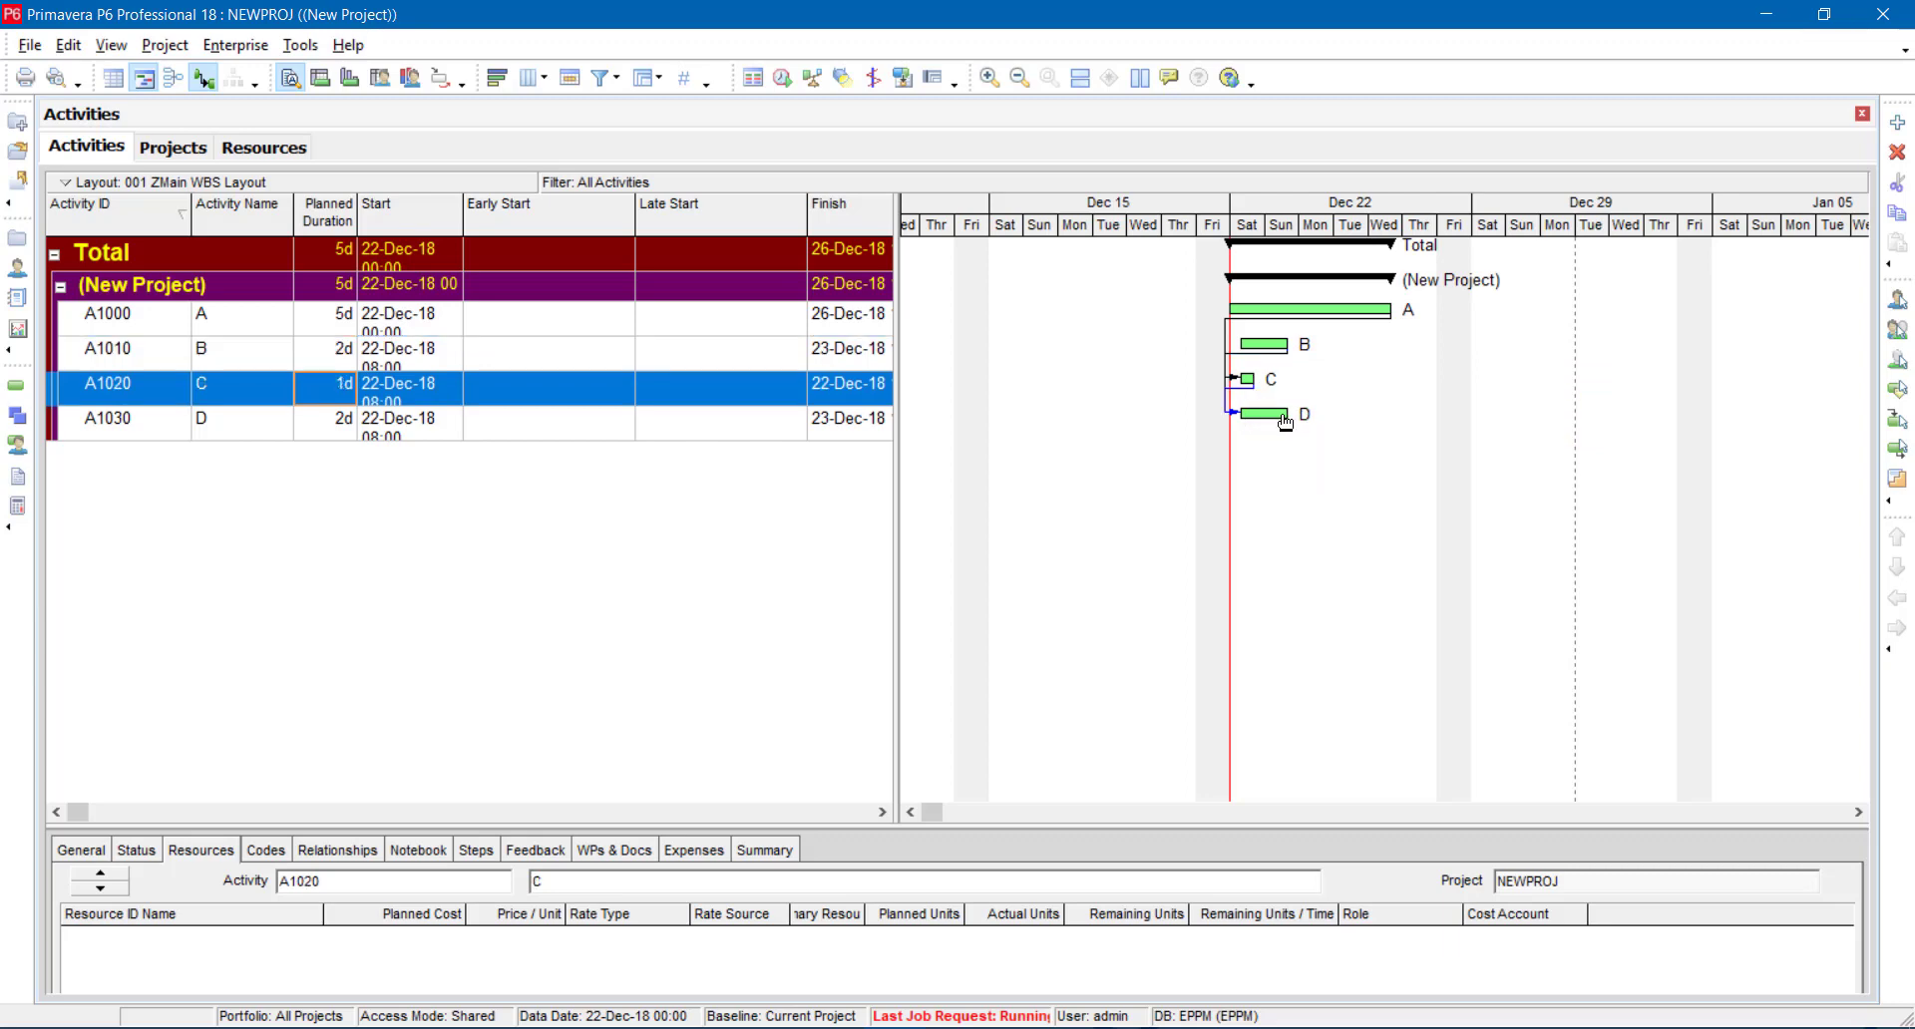
pyautogui.moveTo(1226, 315); pyautogui.dragTo(1263, 351)
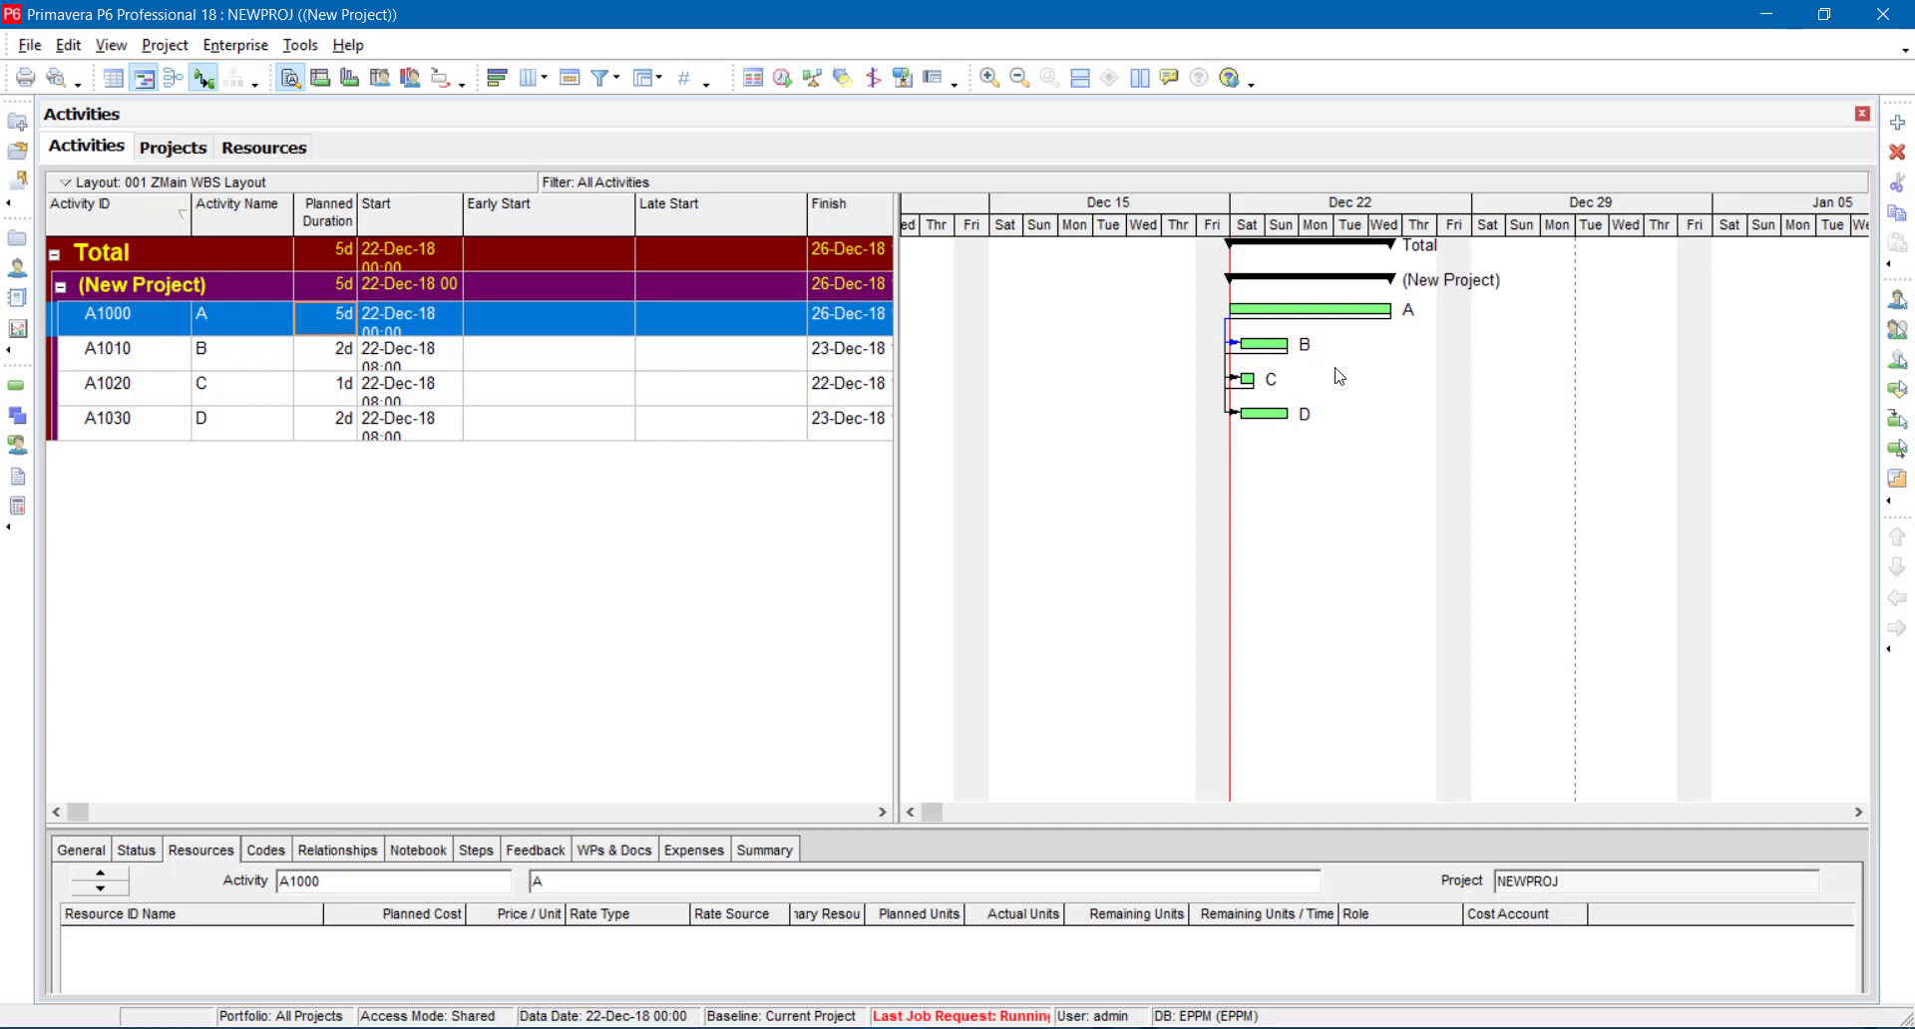
# - Schedule the project with the data date 22-Dec-18 00:00
pyautogui.click(782, 77)
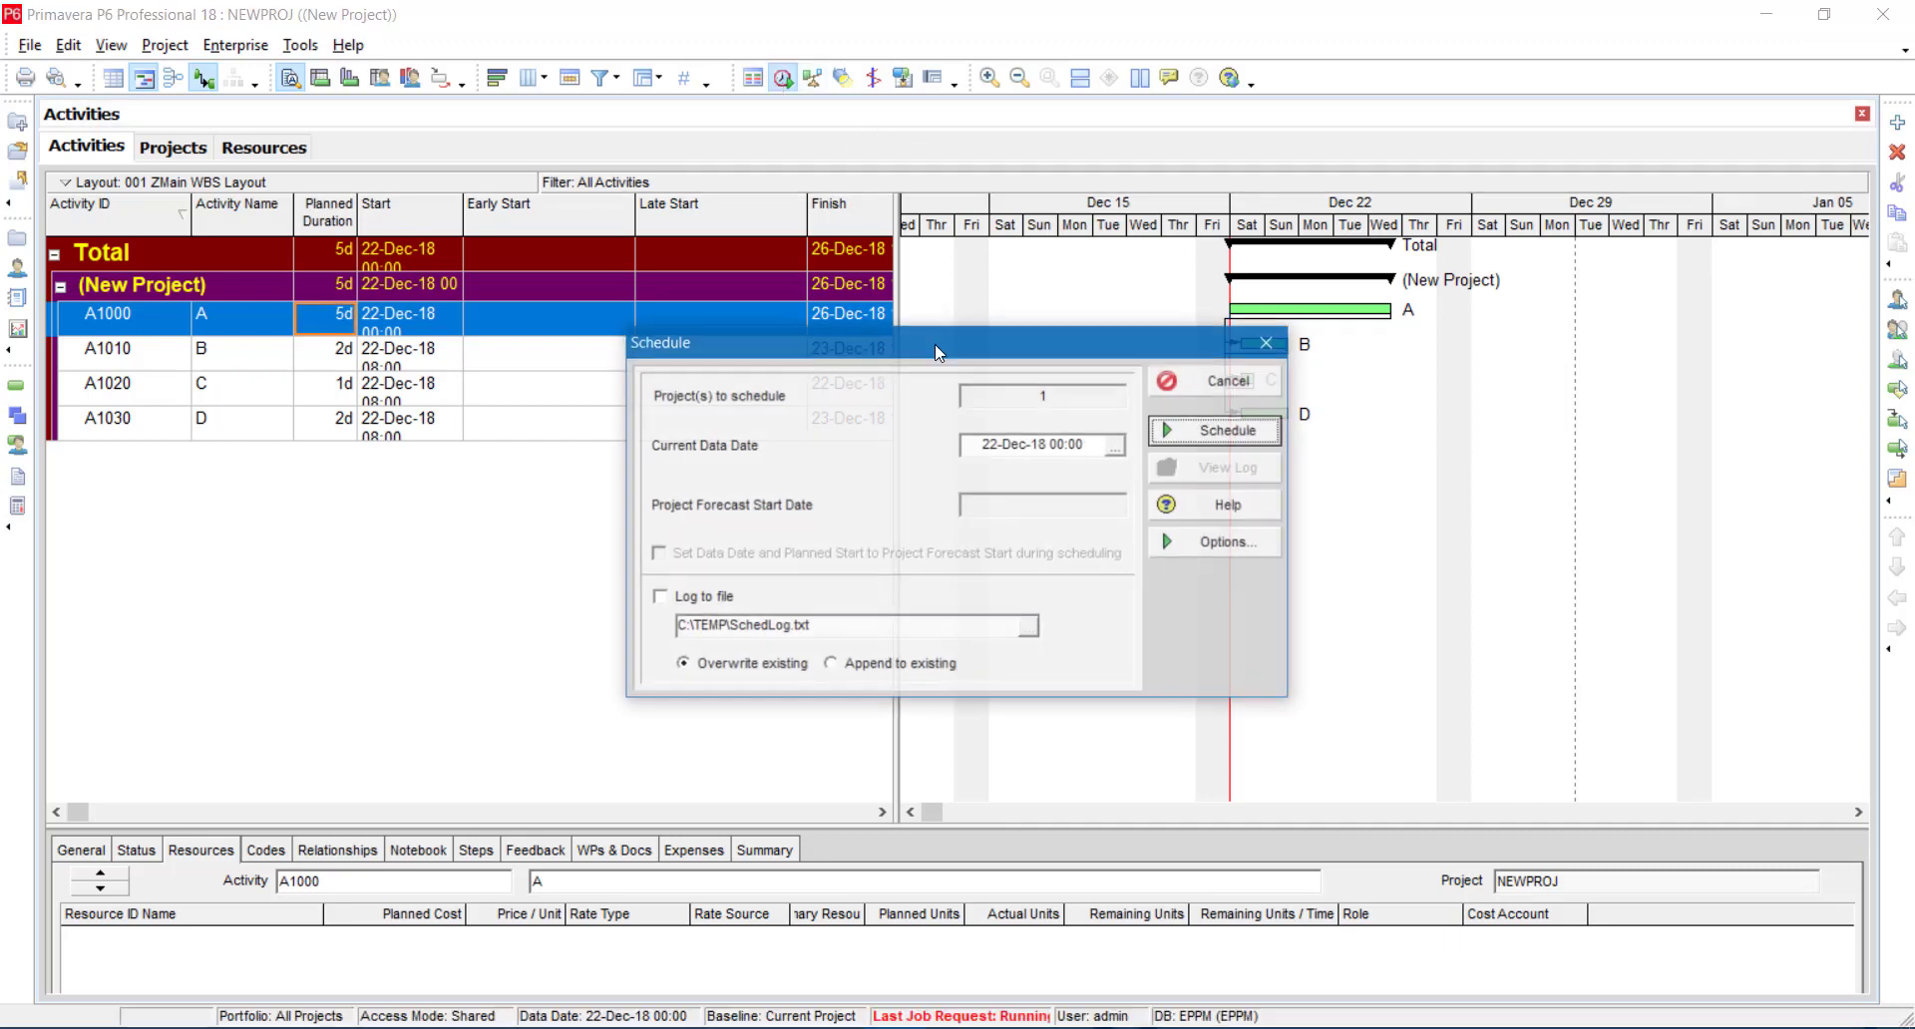
pyautogui.click(1198, 430)
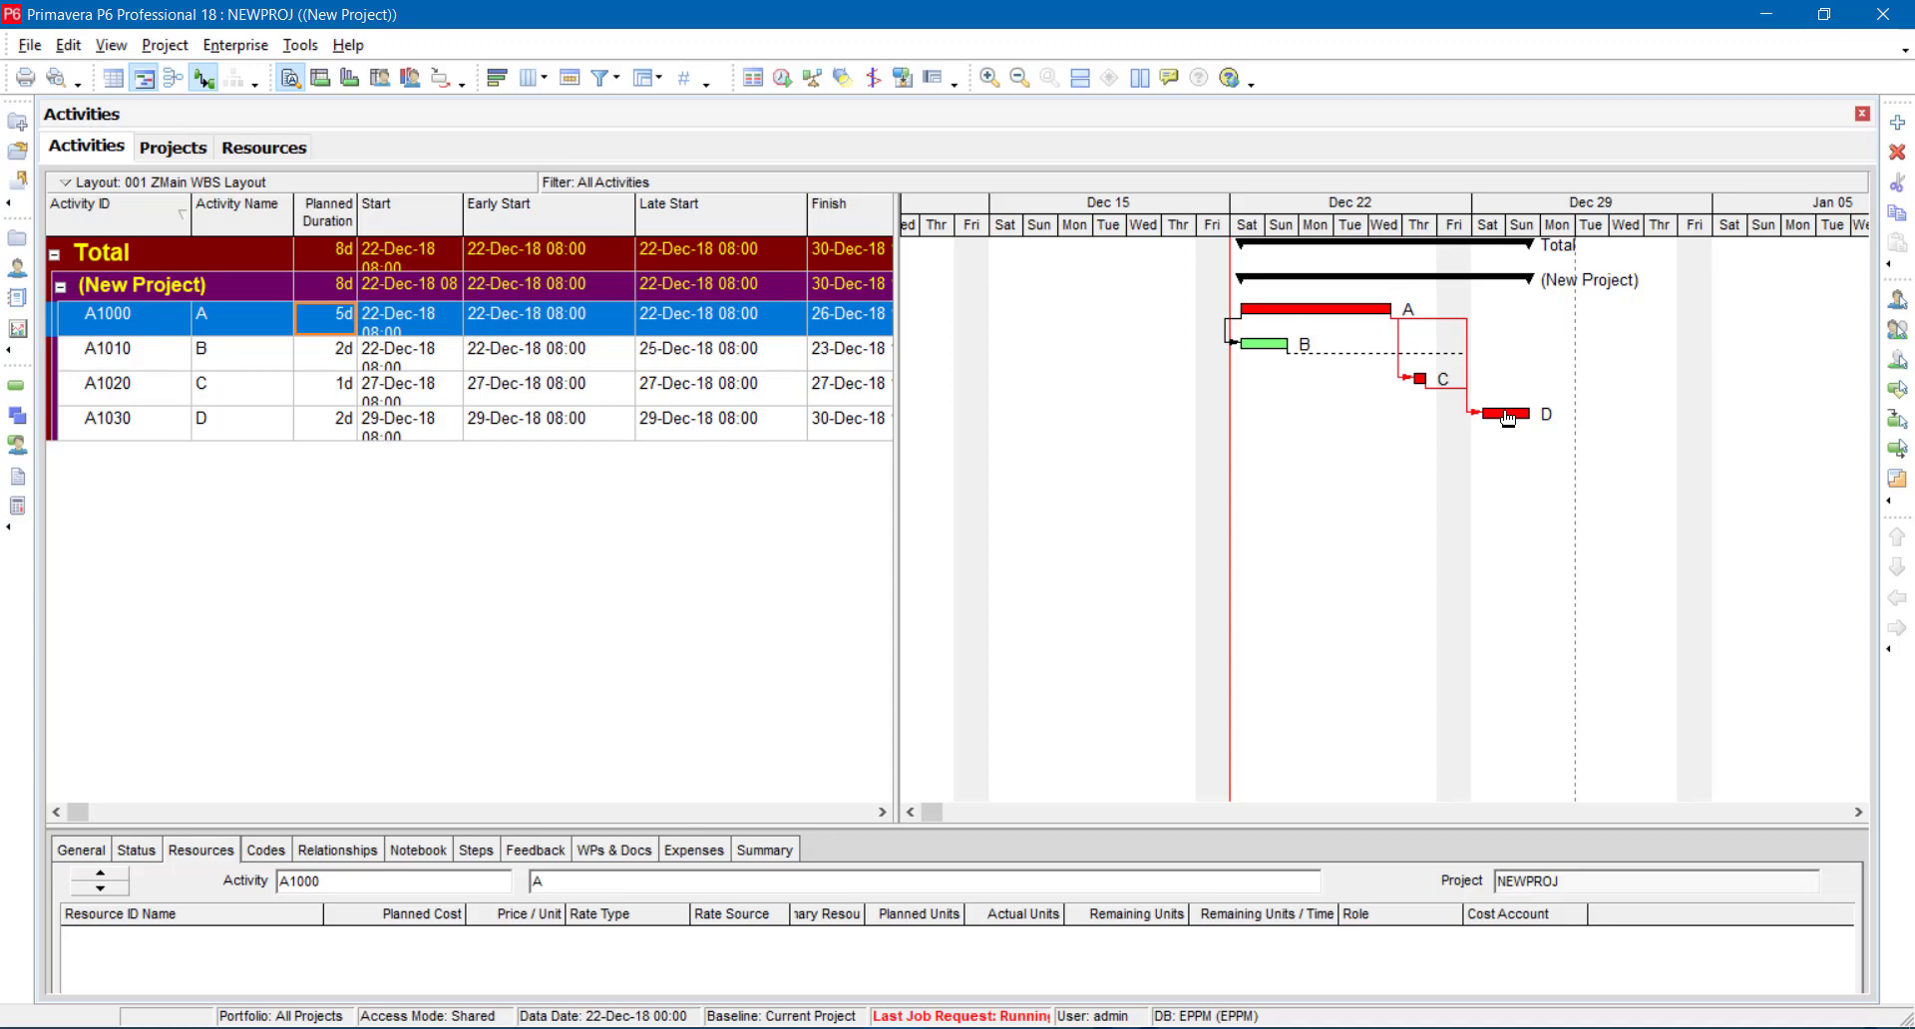
# - Try to open the relationship line between activities A and C in the Gantt chart for editing
pyautogui.click(1399, 357)
pyautogui.doubleClick(1528, 357)
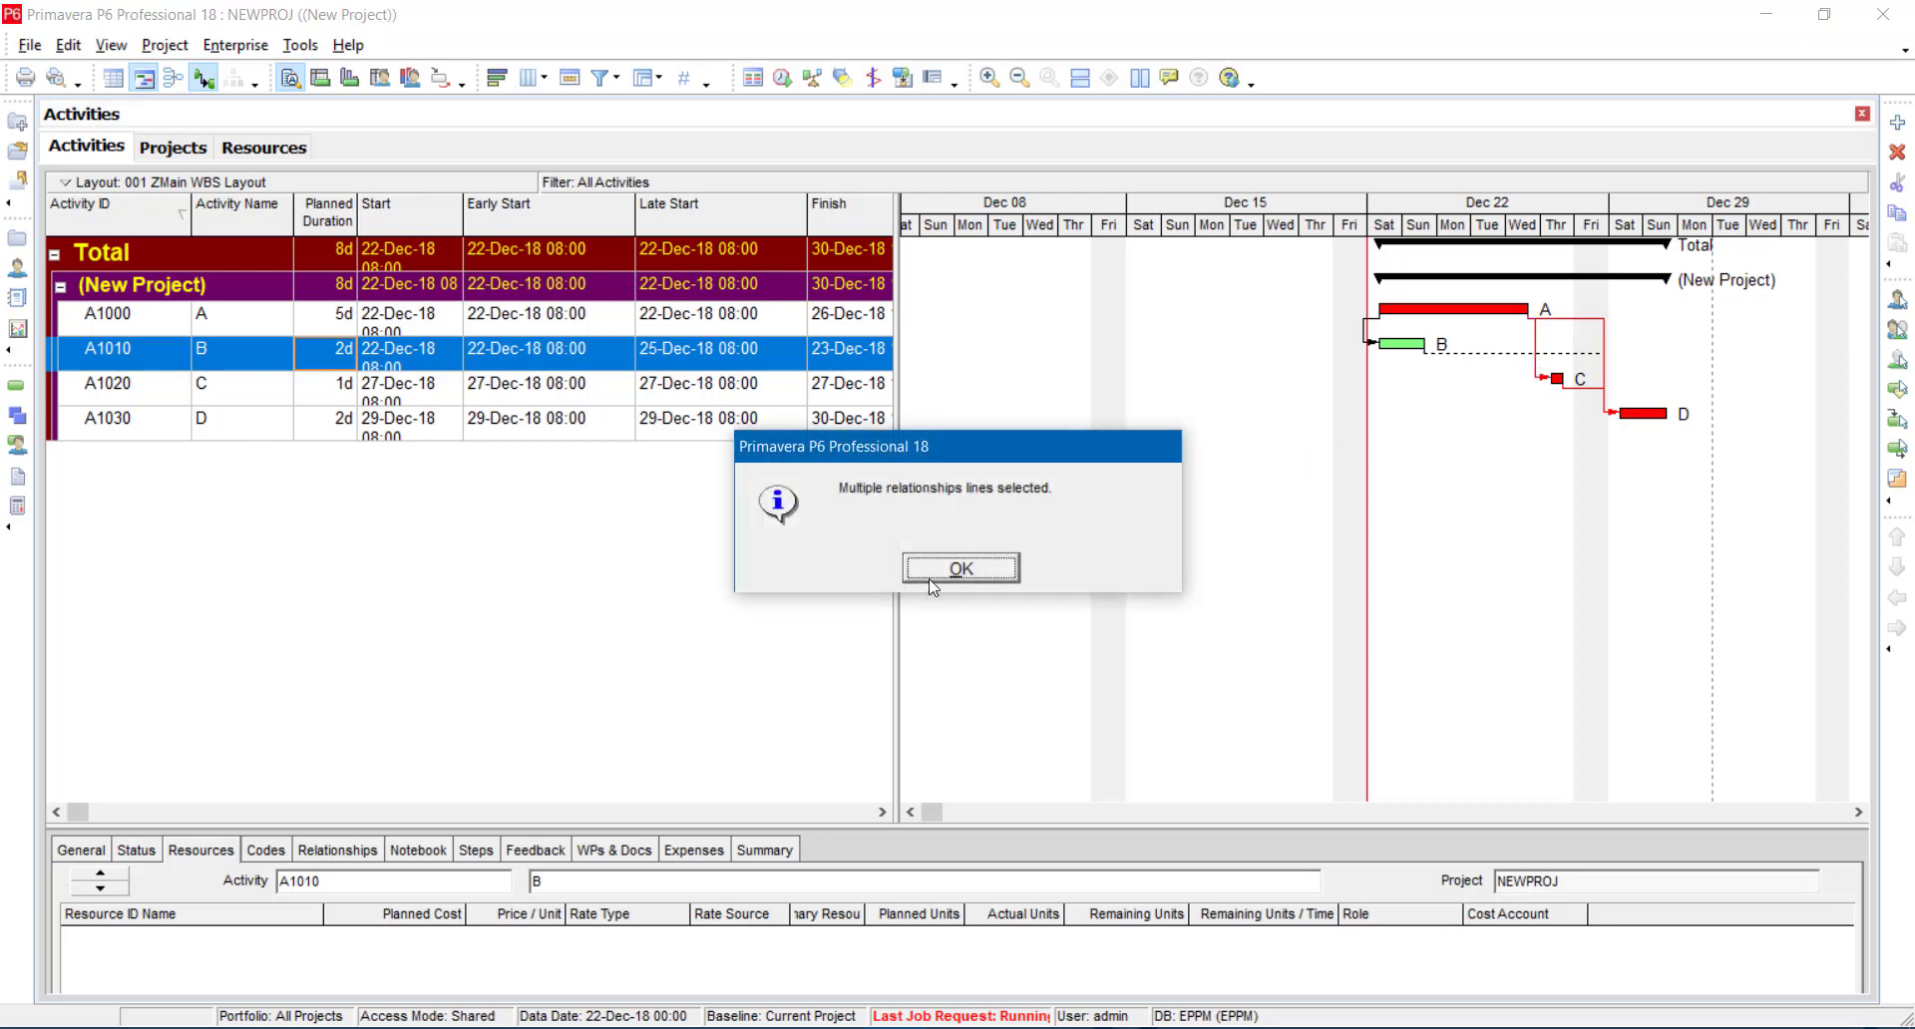
pyautogui.click(928, 576)
# - Remove A as a predecessor of activity C and reschedule the project
pyautogui.click(1578, 382)
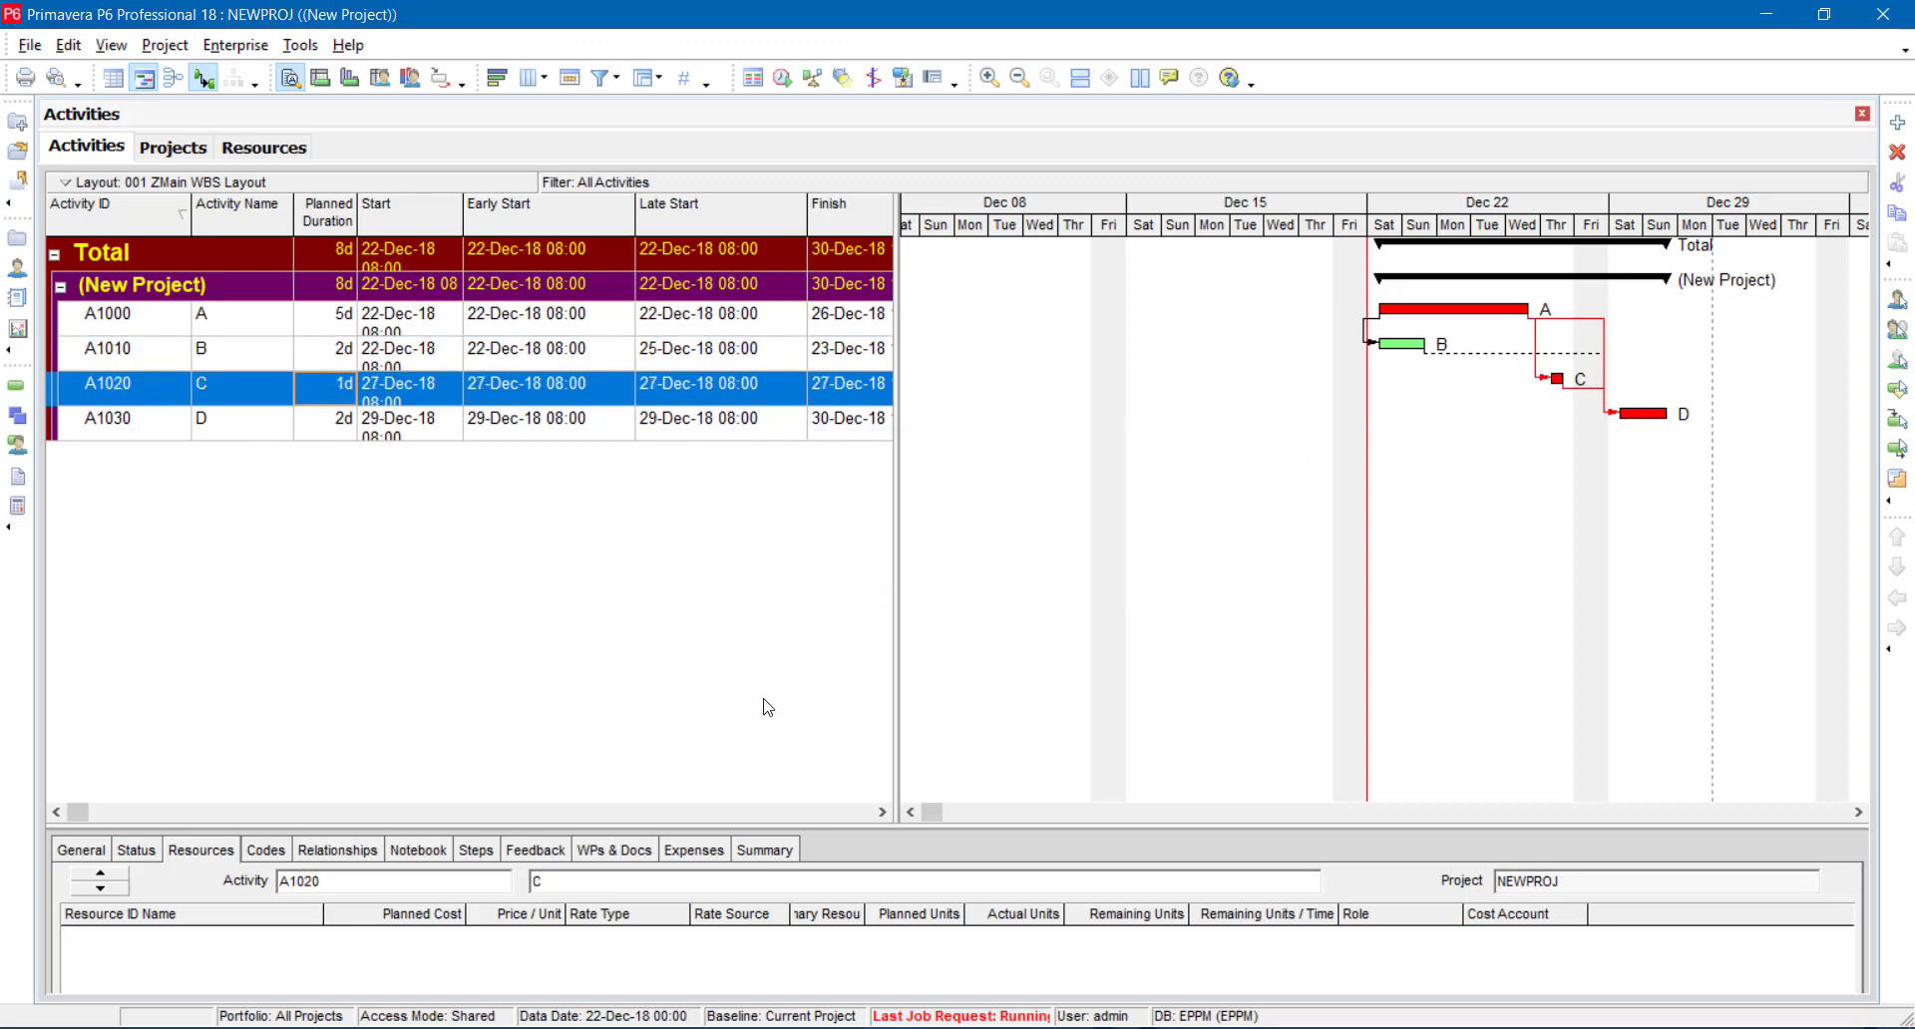
pyautogui.click(330, 856)
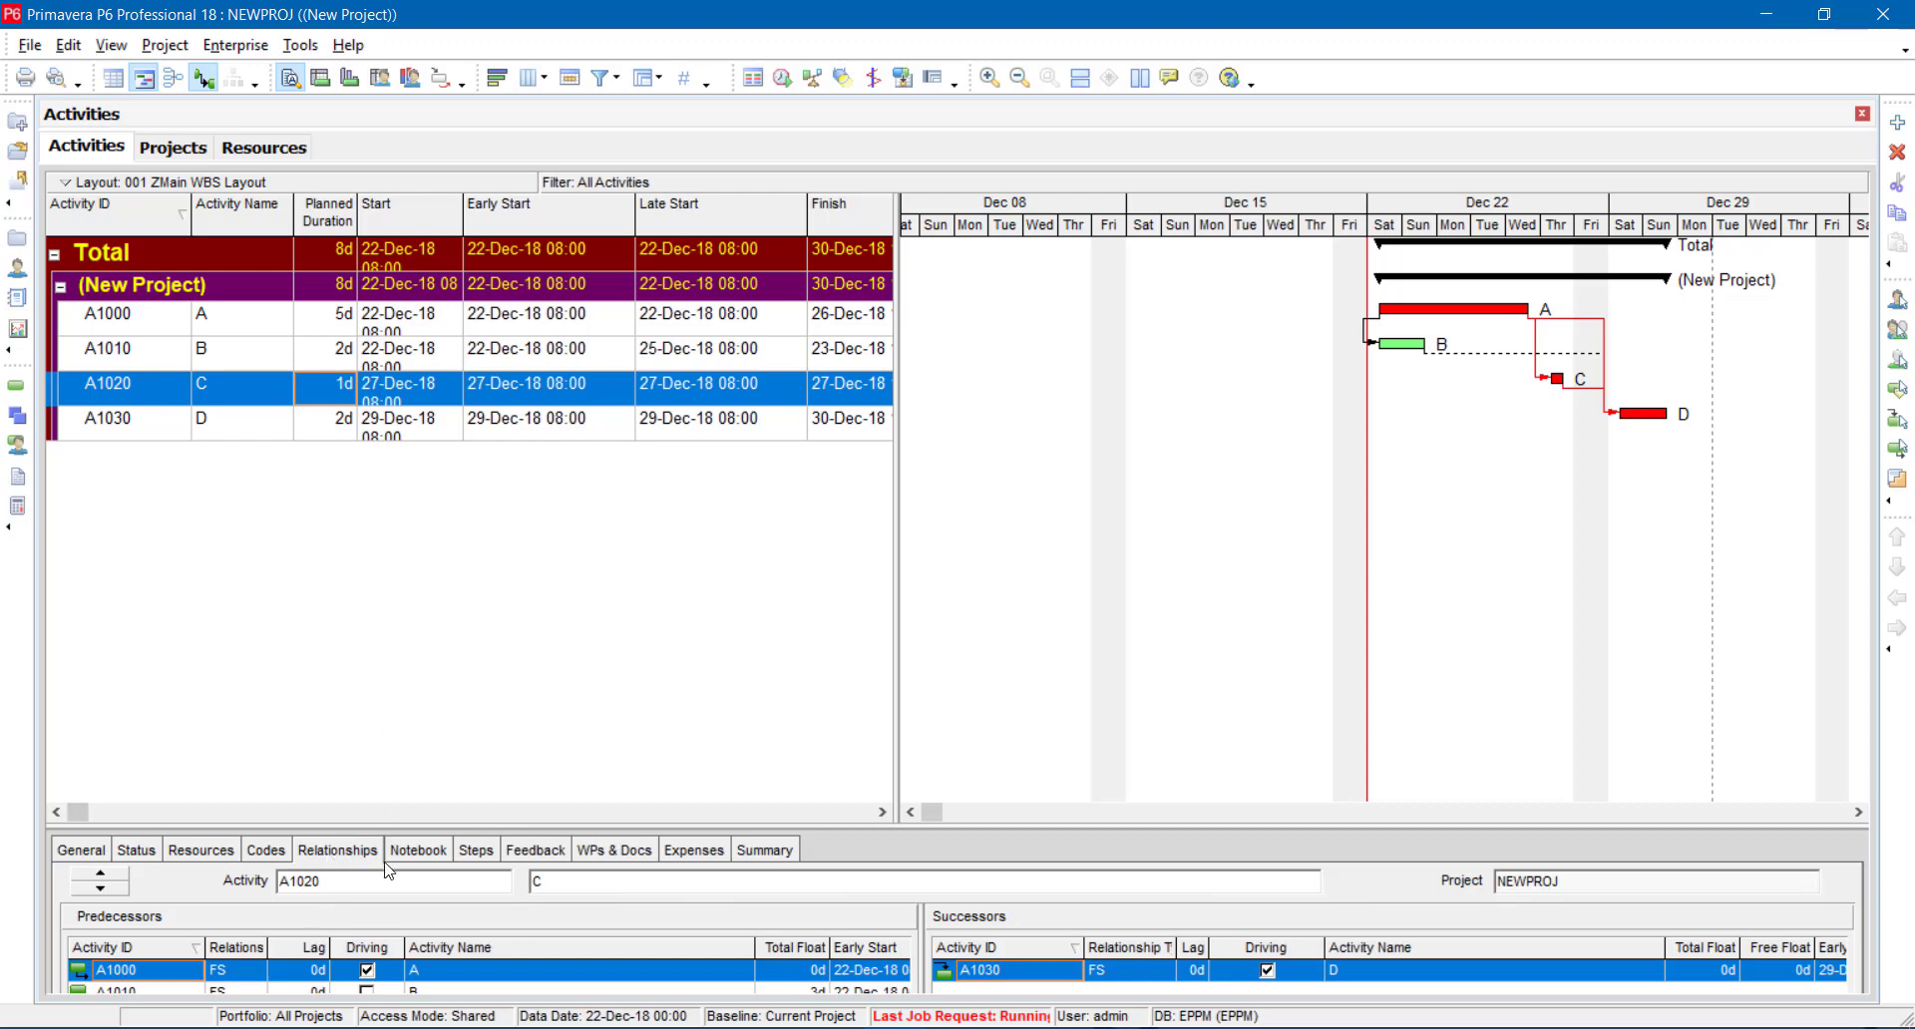
pyautogui.moveTo(386, 825); pyautogui.dragTo(391, 715)
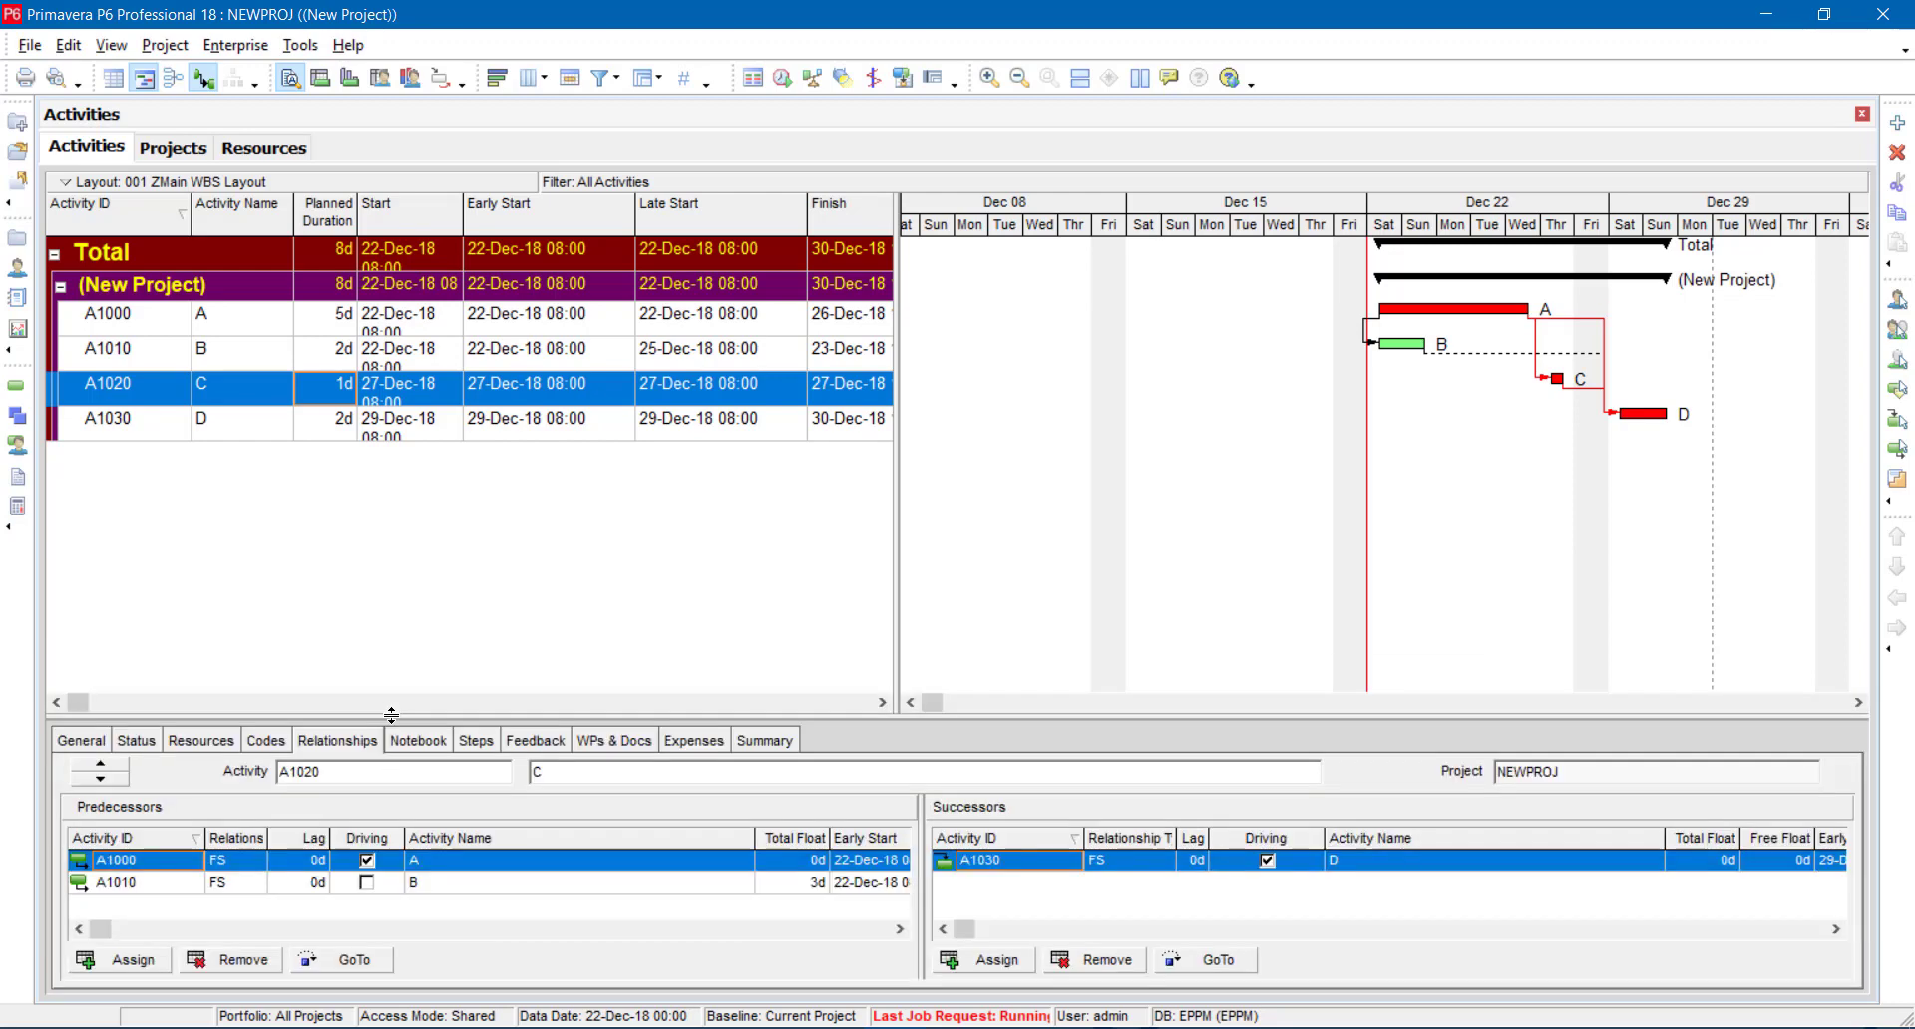
pyautogui.click(221, 966)
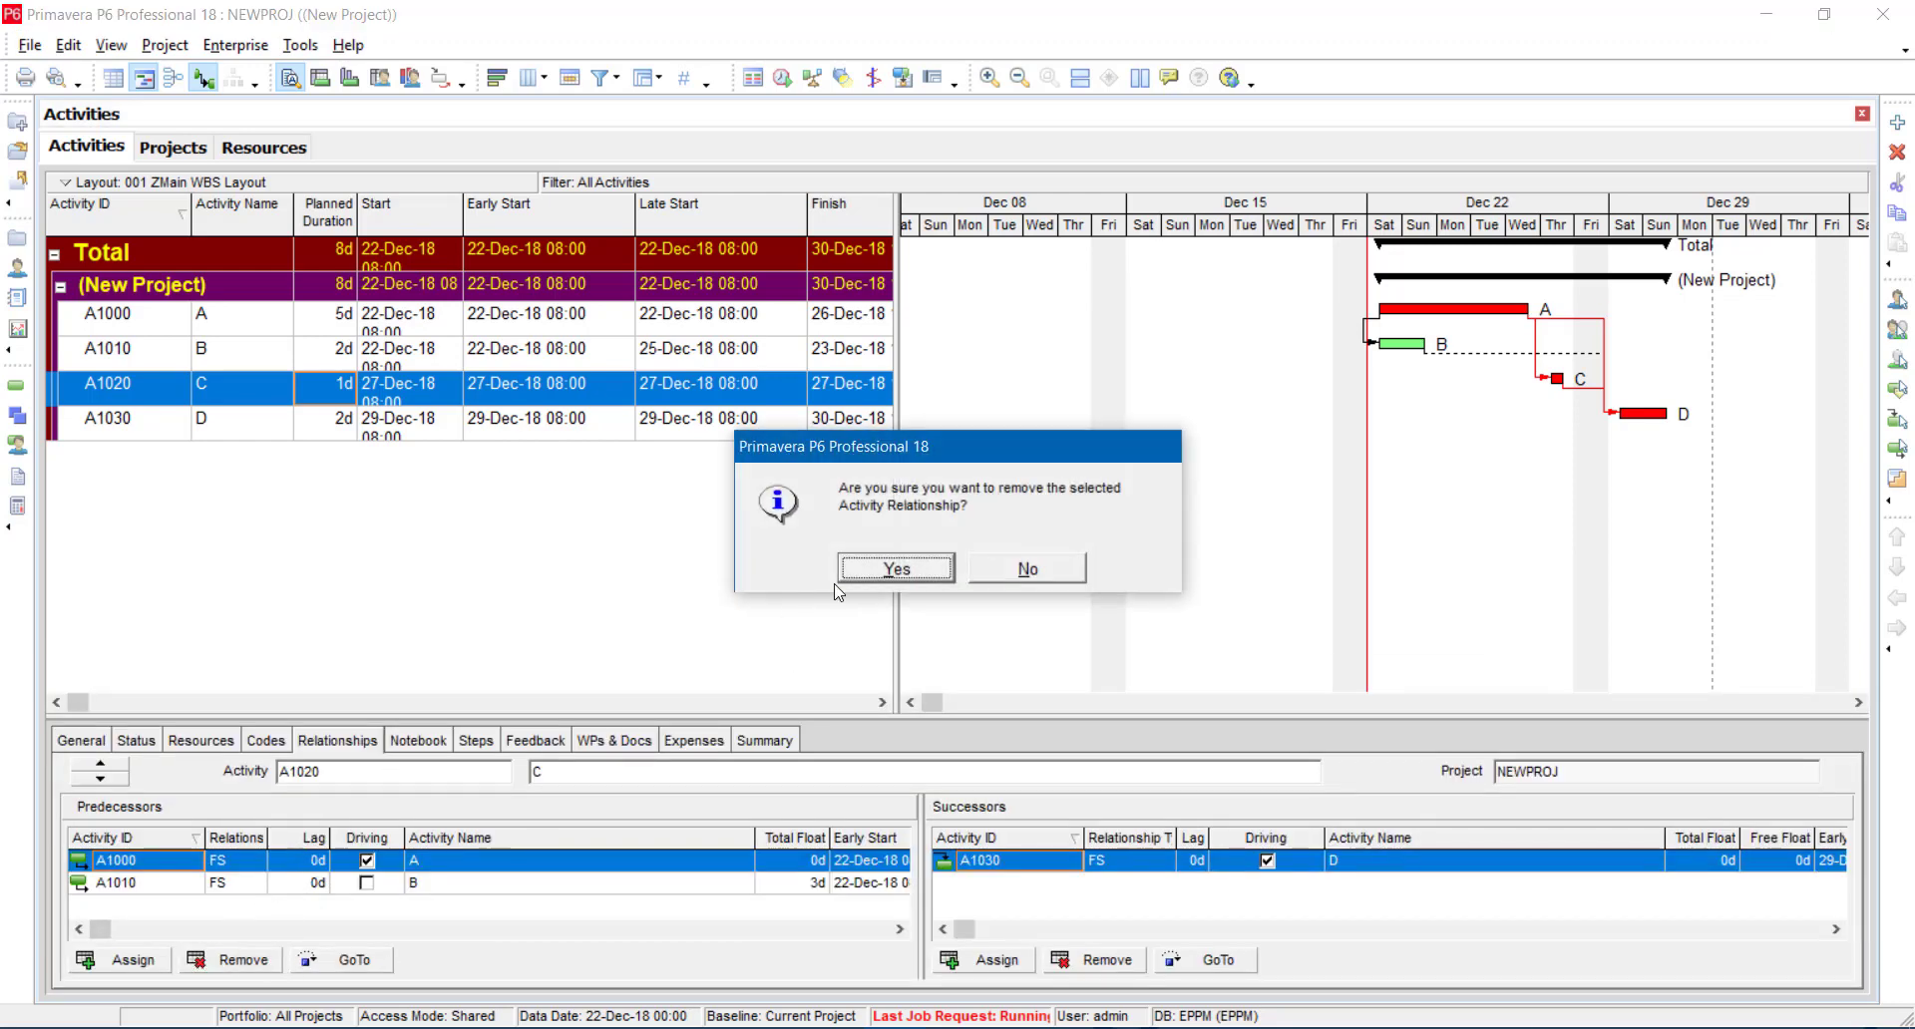
pyautogui.click(882, 576)
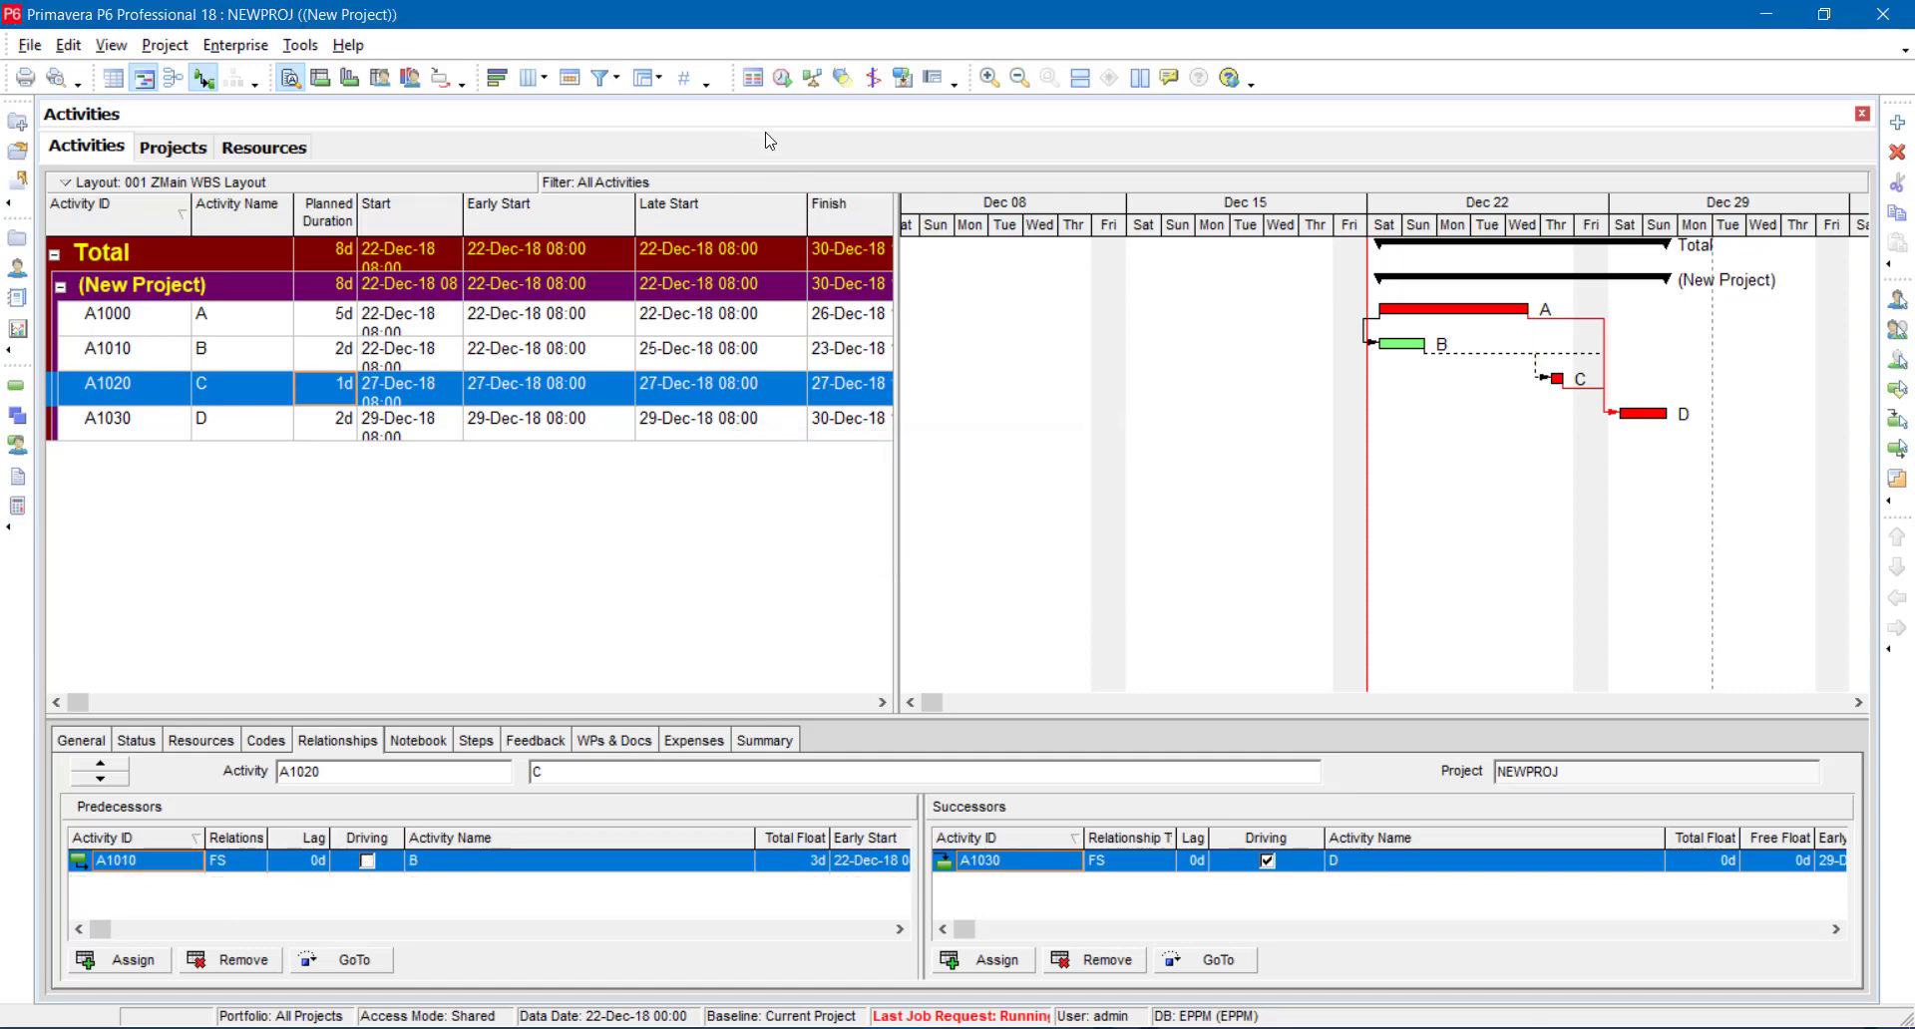
pyautogui.click(783, 77)
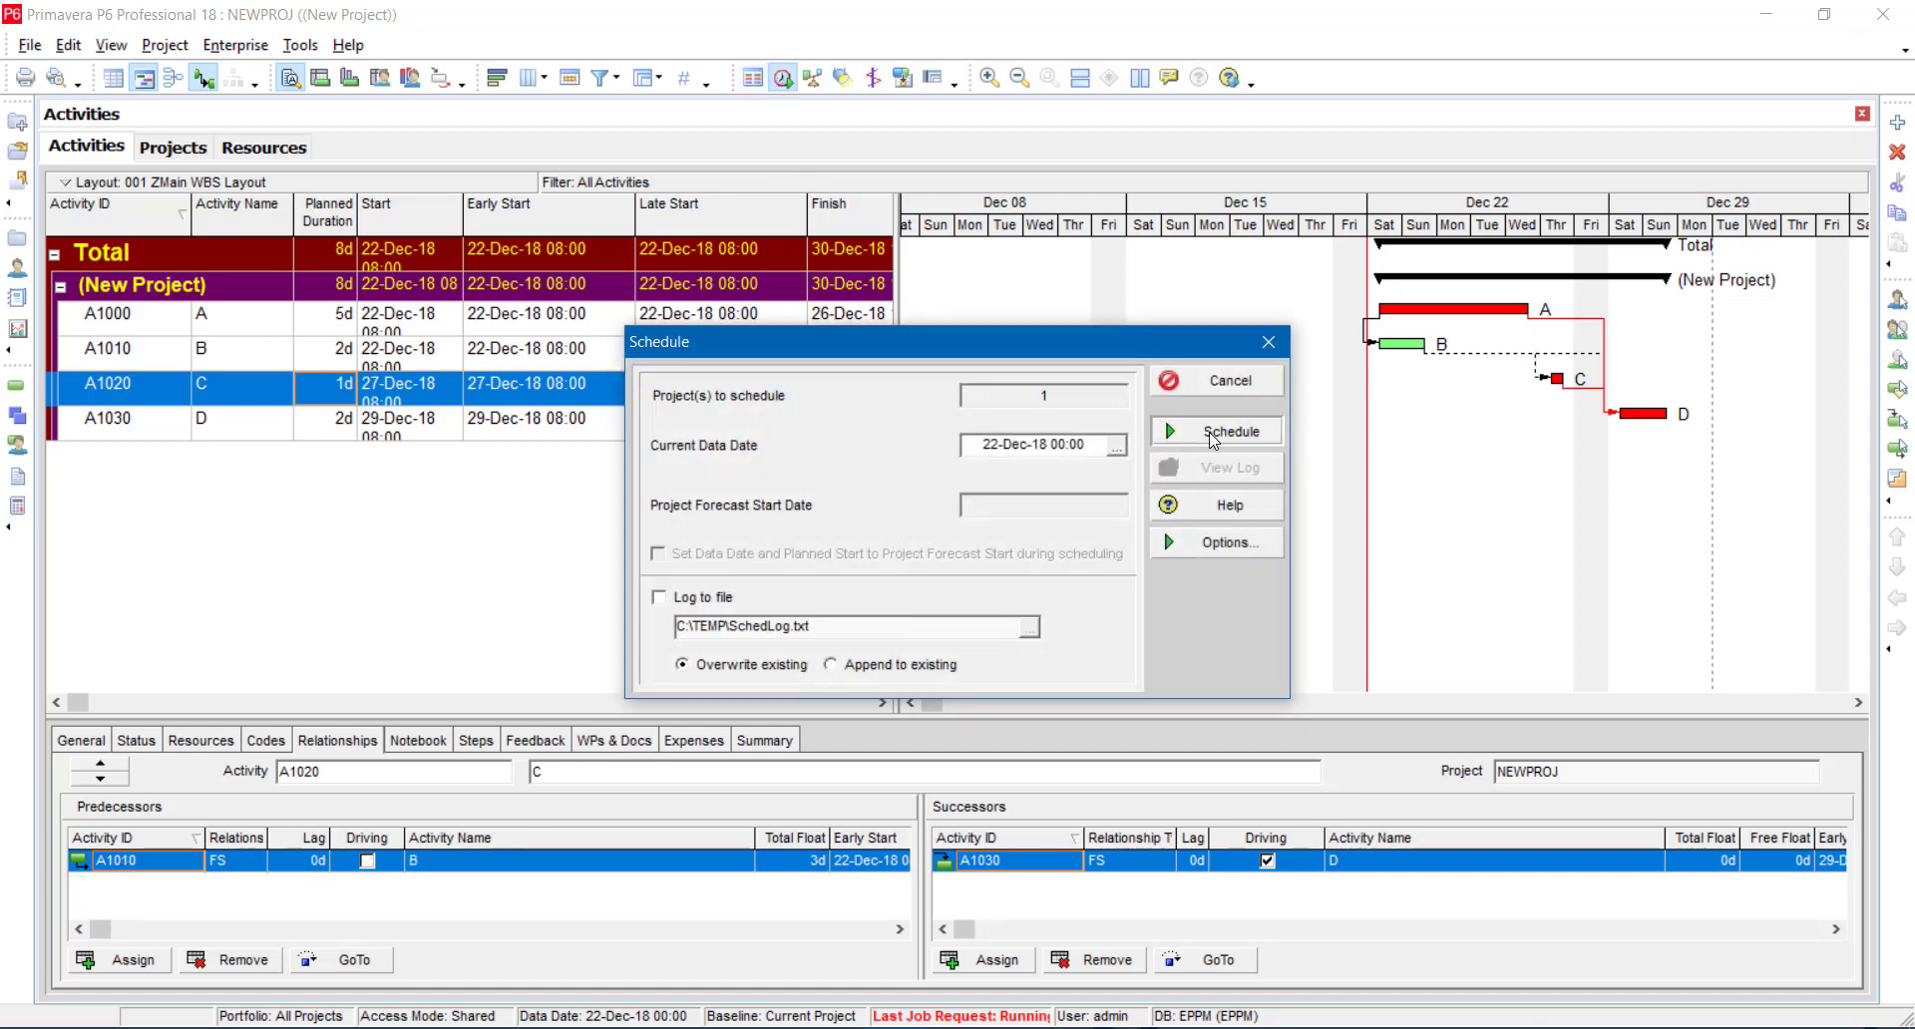
pyautogui.click(1214, 431)
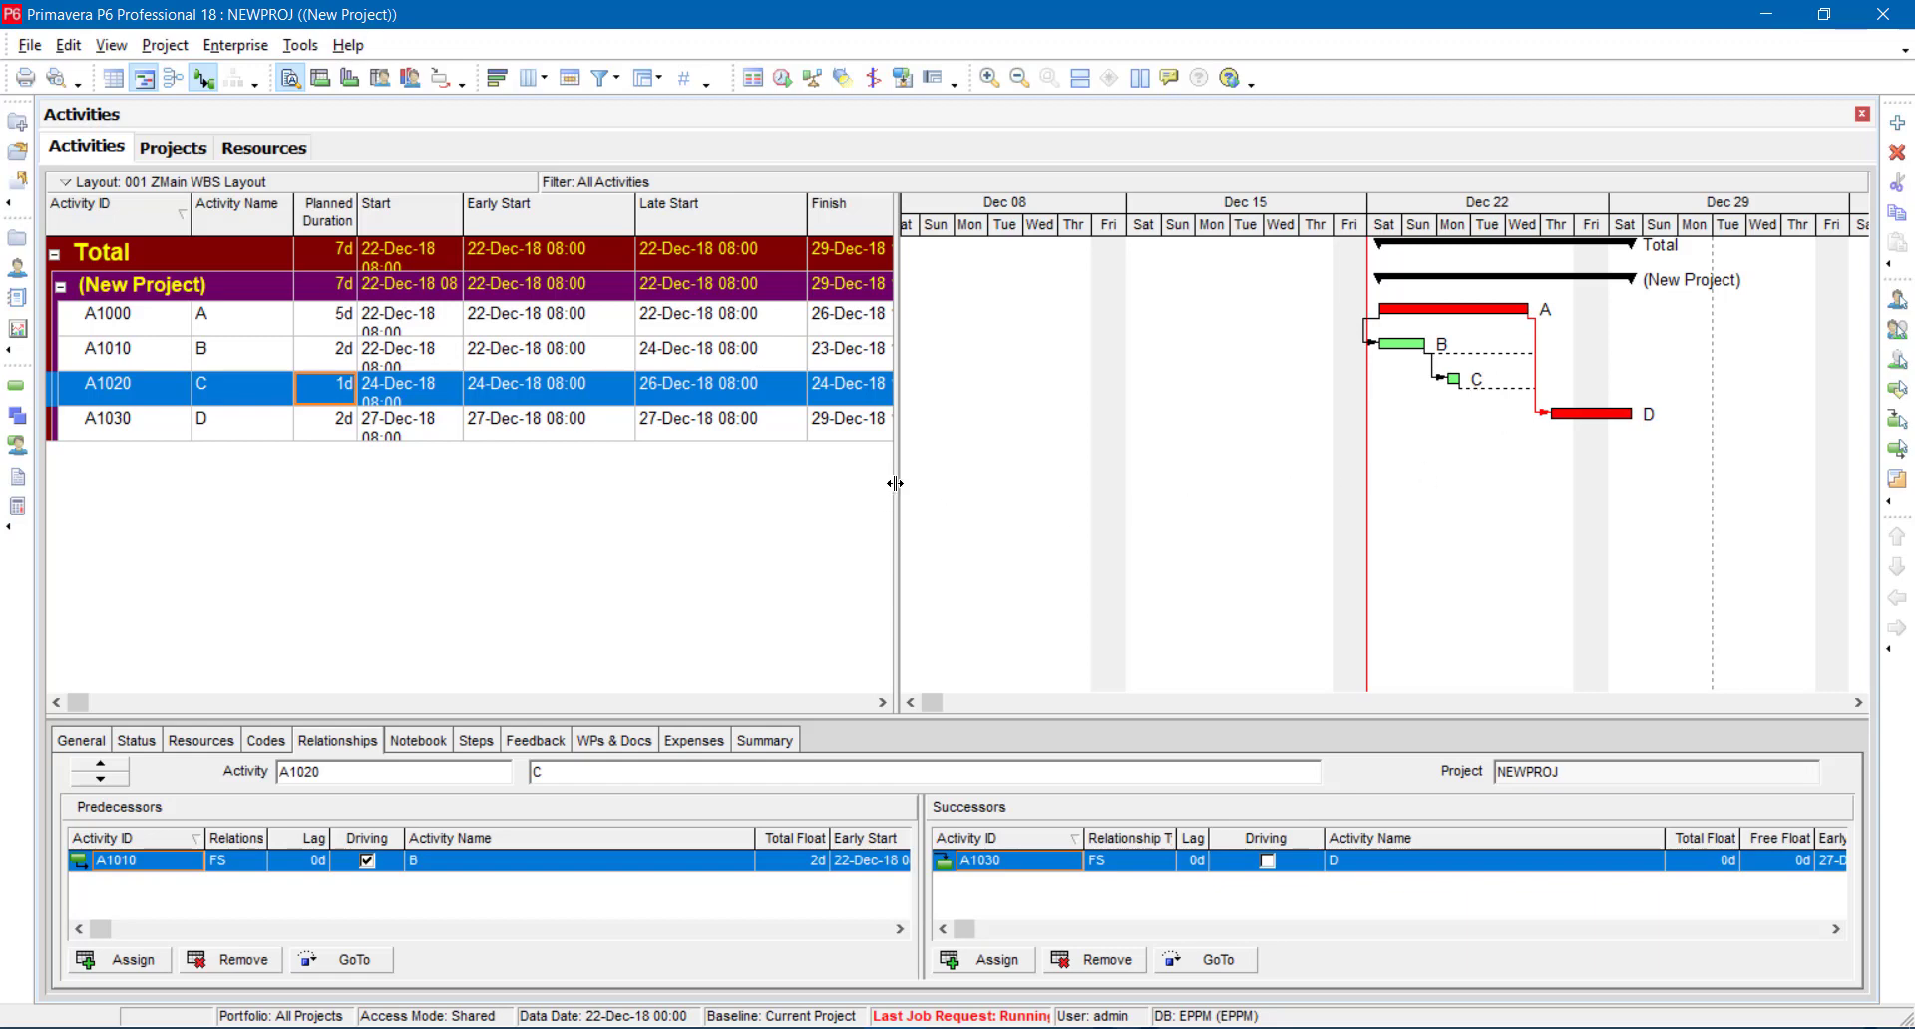
# - Widen the activity table through the Late Finish column and bring the activity bars back into view in the Gantt chart
pyautogui.moveTo(895, 483); pyautogui.dragTo(1351, 473)
pyautogui.click(1454, 286)
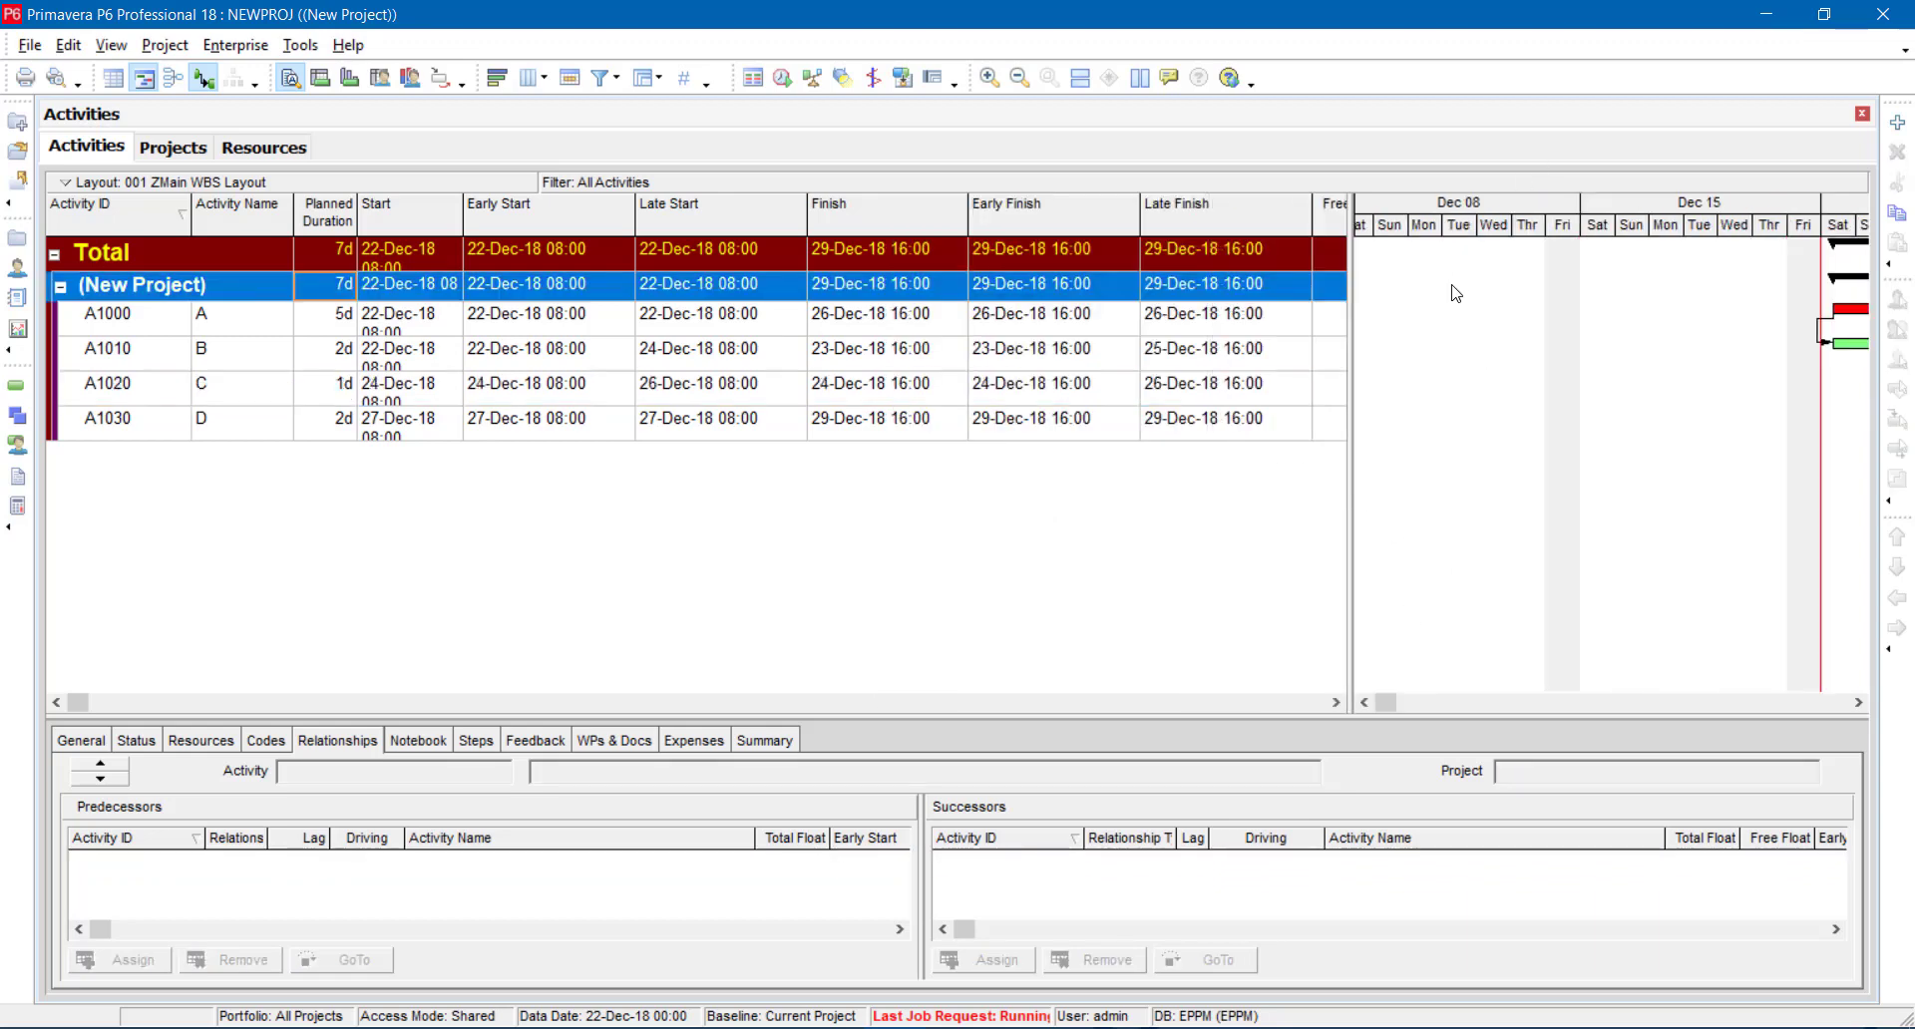
pyautogui.click(1363, 704)
pyautogui.click(1363, 705)
pyautogui.click(1364, 705)
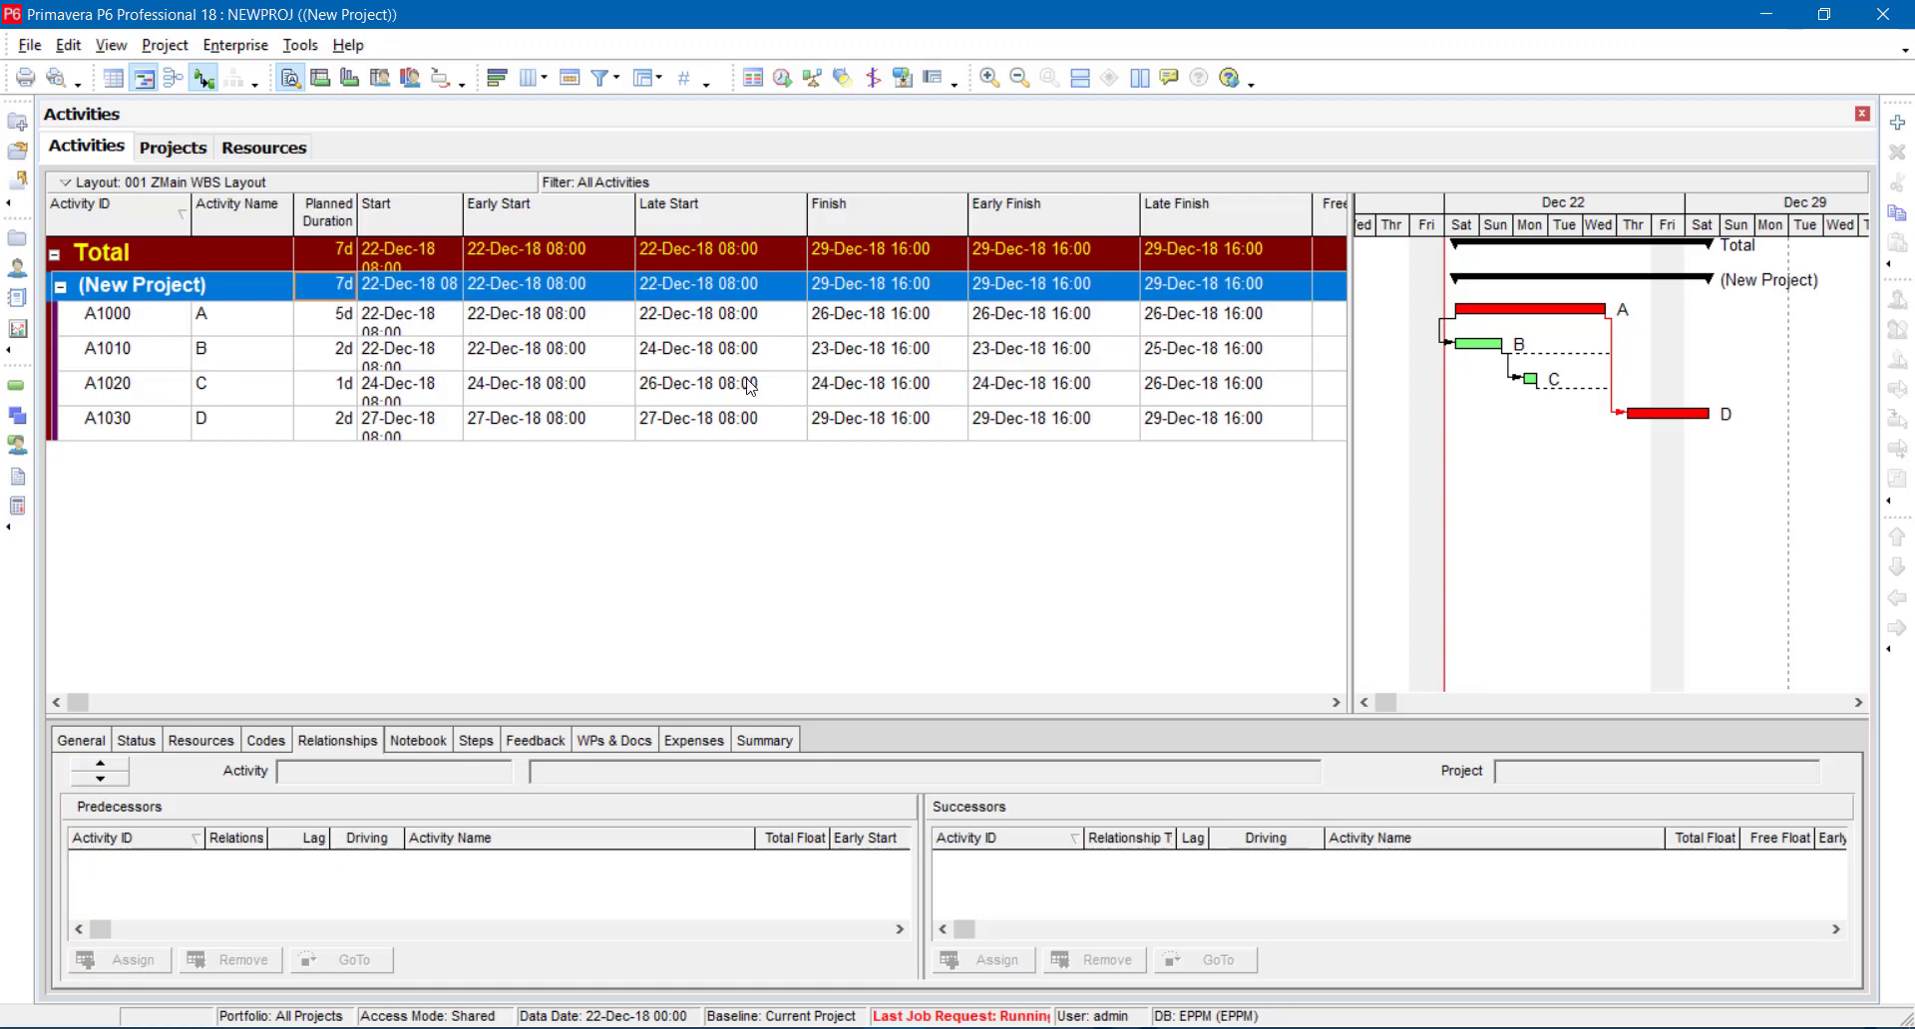
# - Remove the Start and Finish columns from the activity table and narrow the table area to fit the remaining columns
pyautogui.rightClick(552, 310)
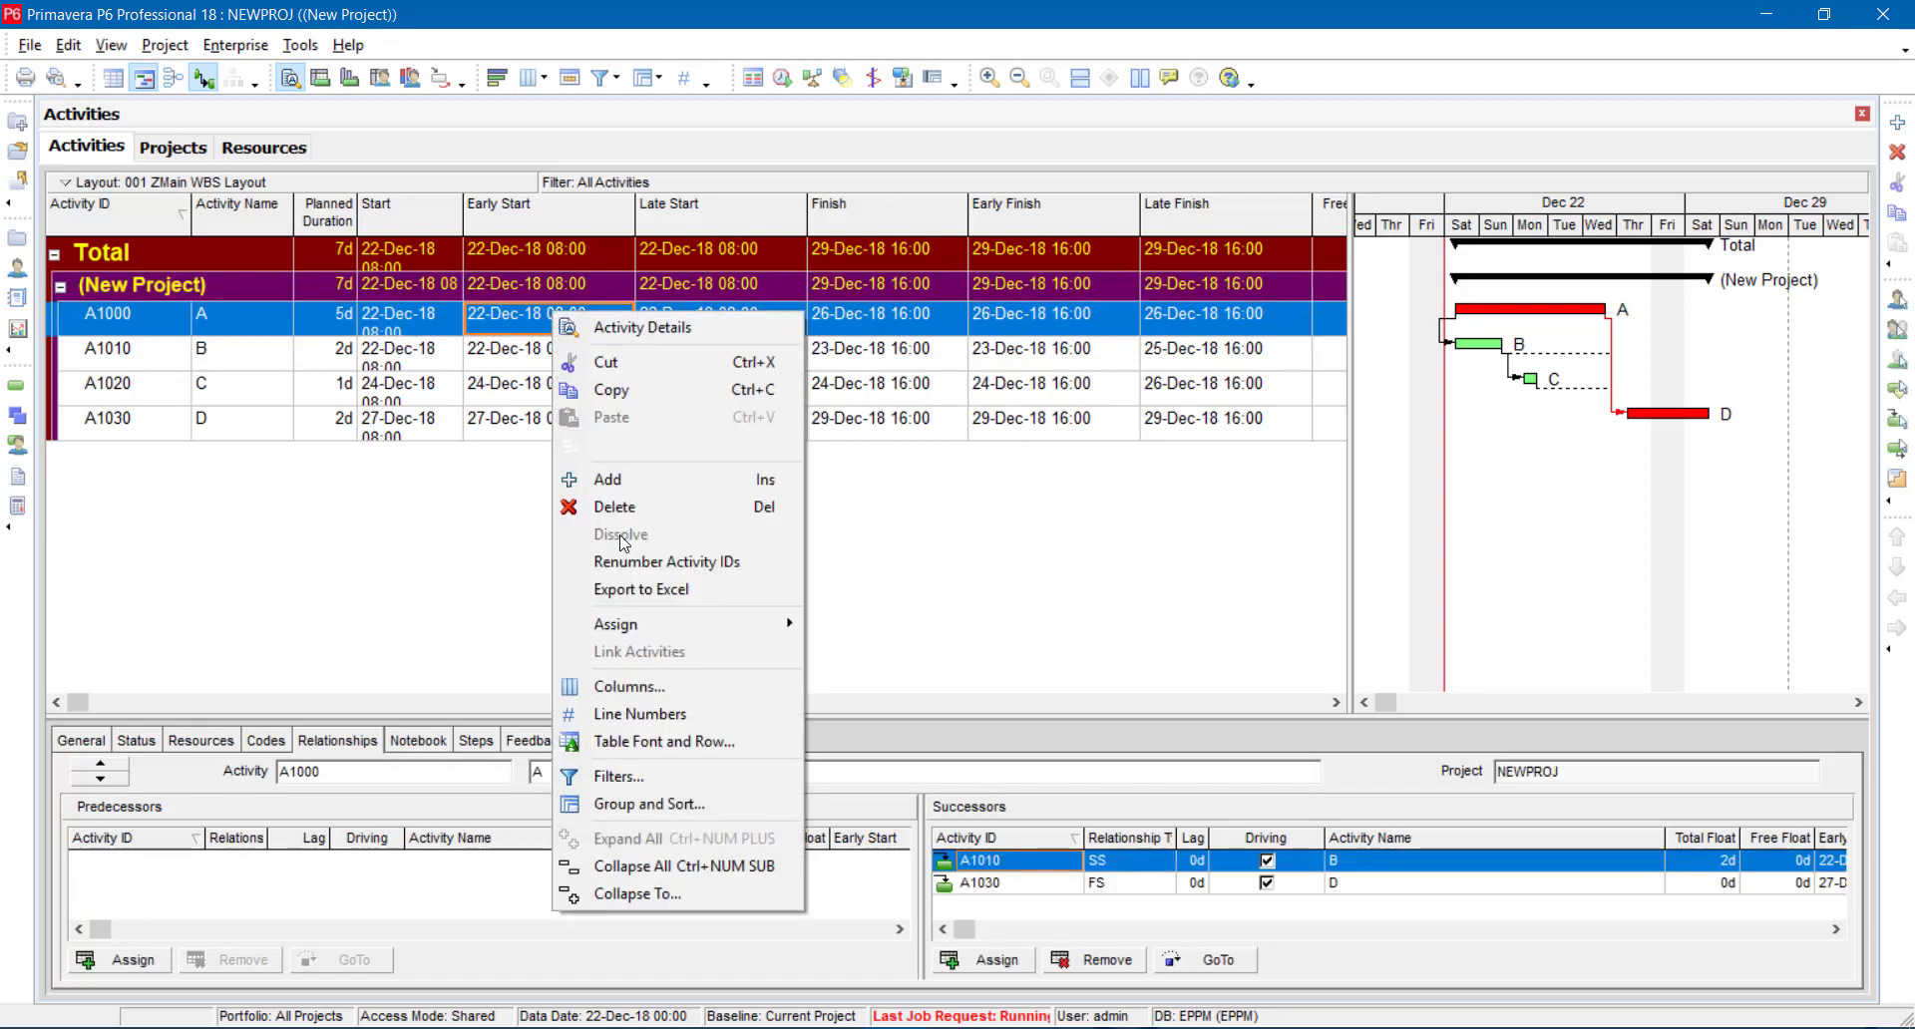
pyautogui.click(638, 688)
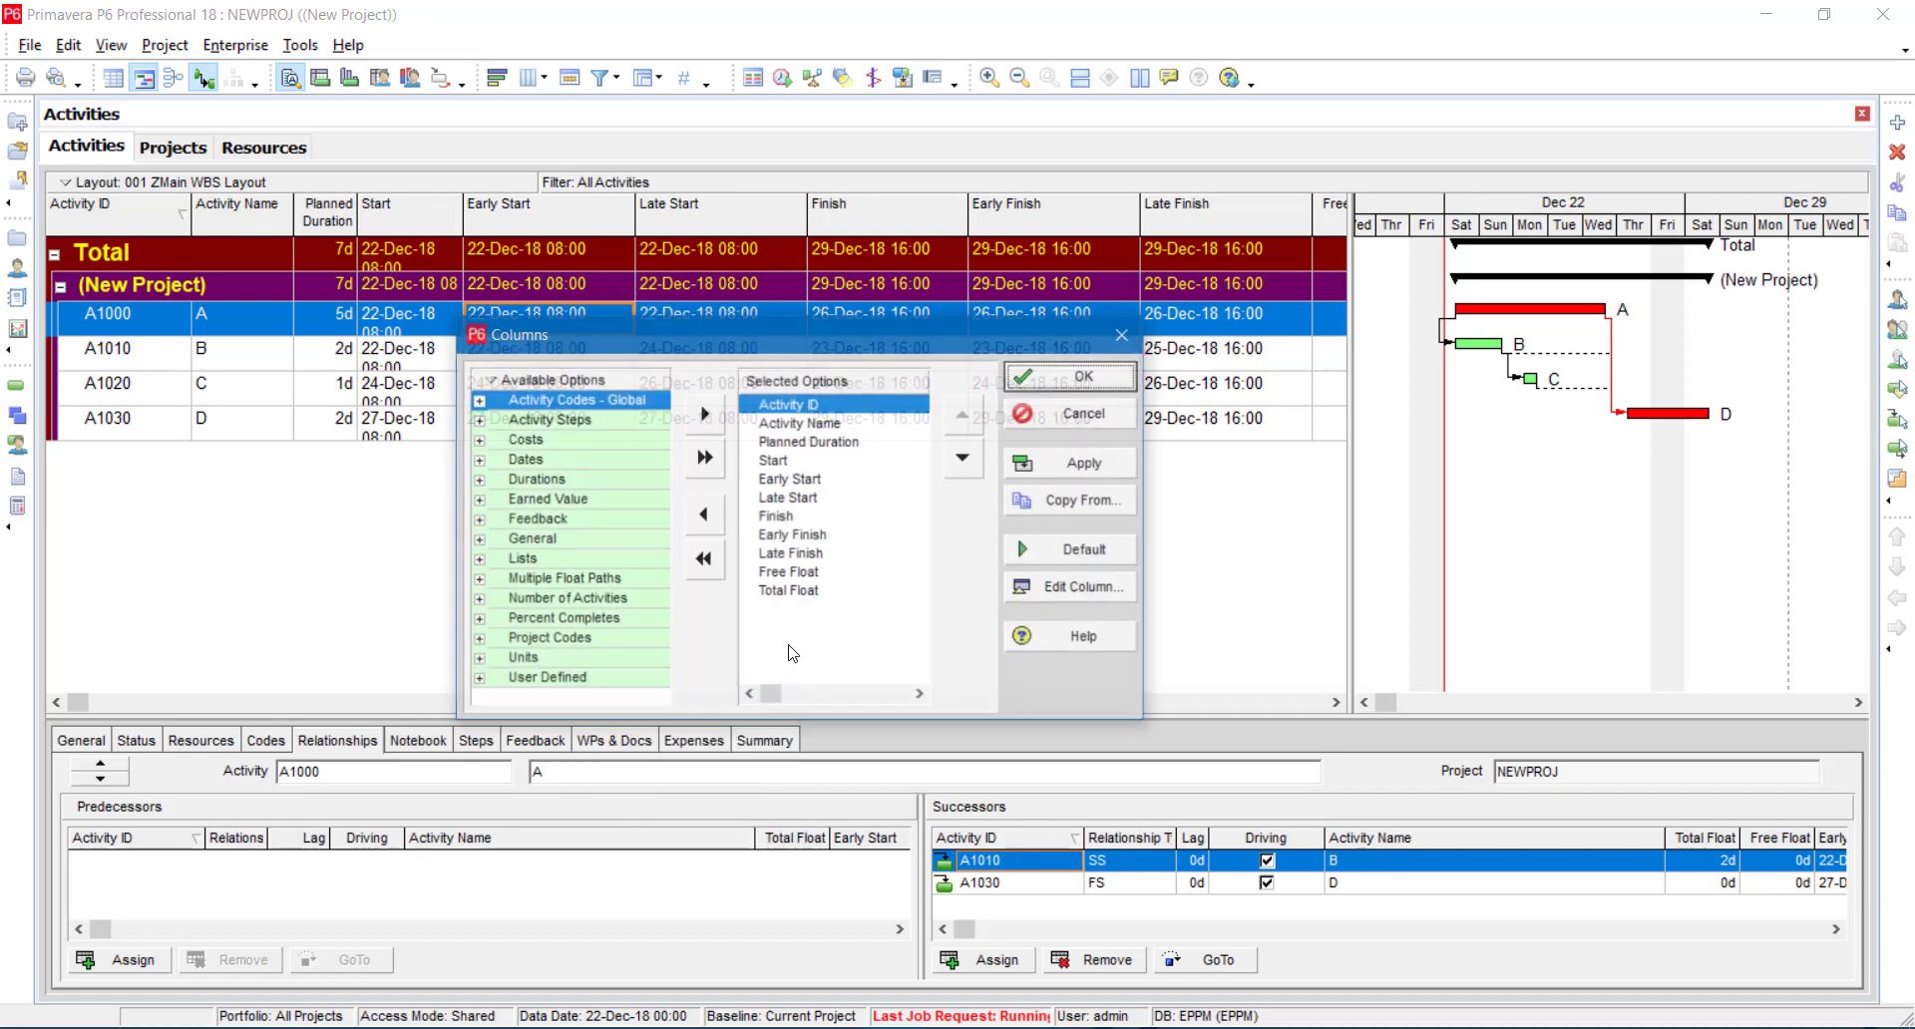
pyautogui.click(788, 461)
pyautogui.click(711, 514)
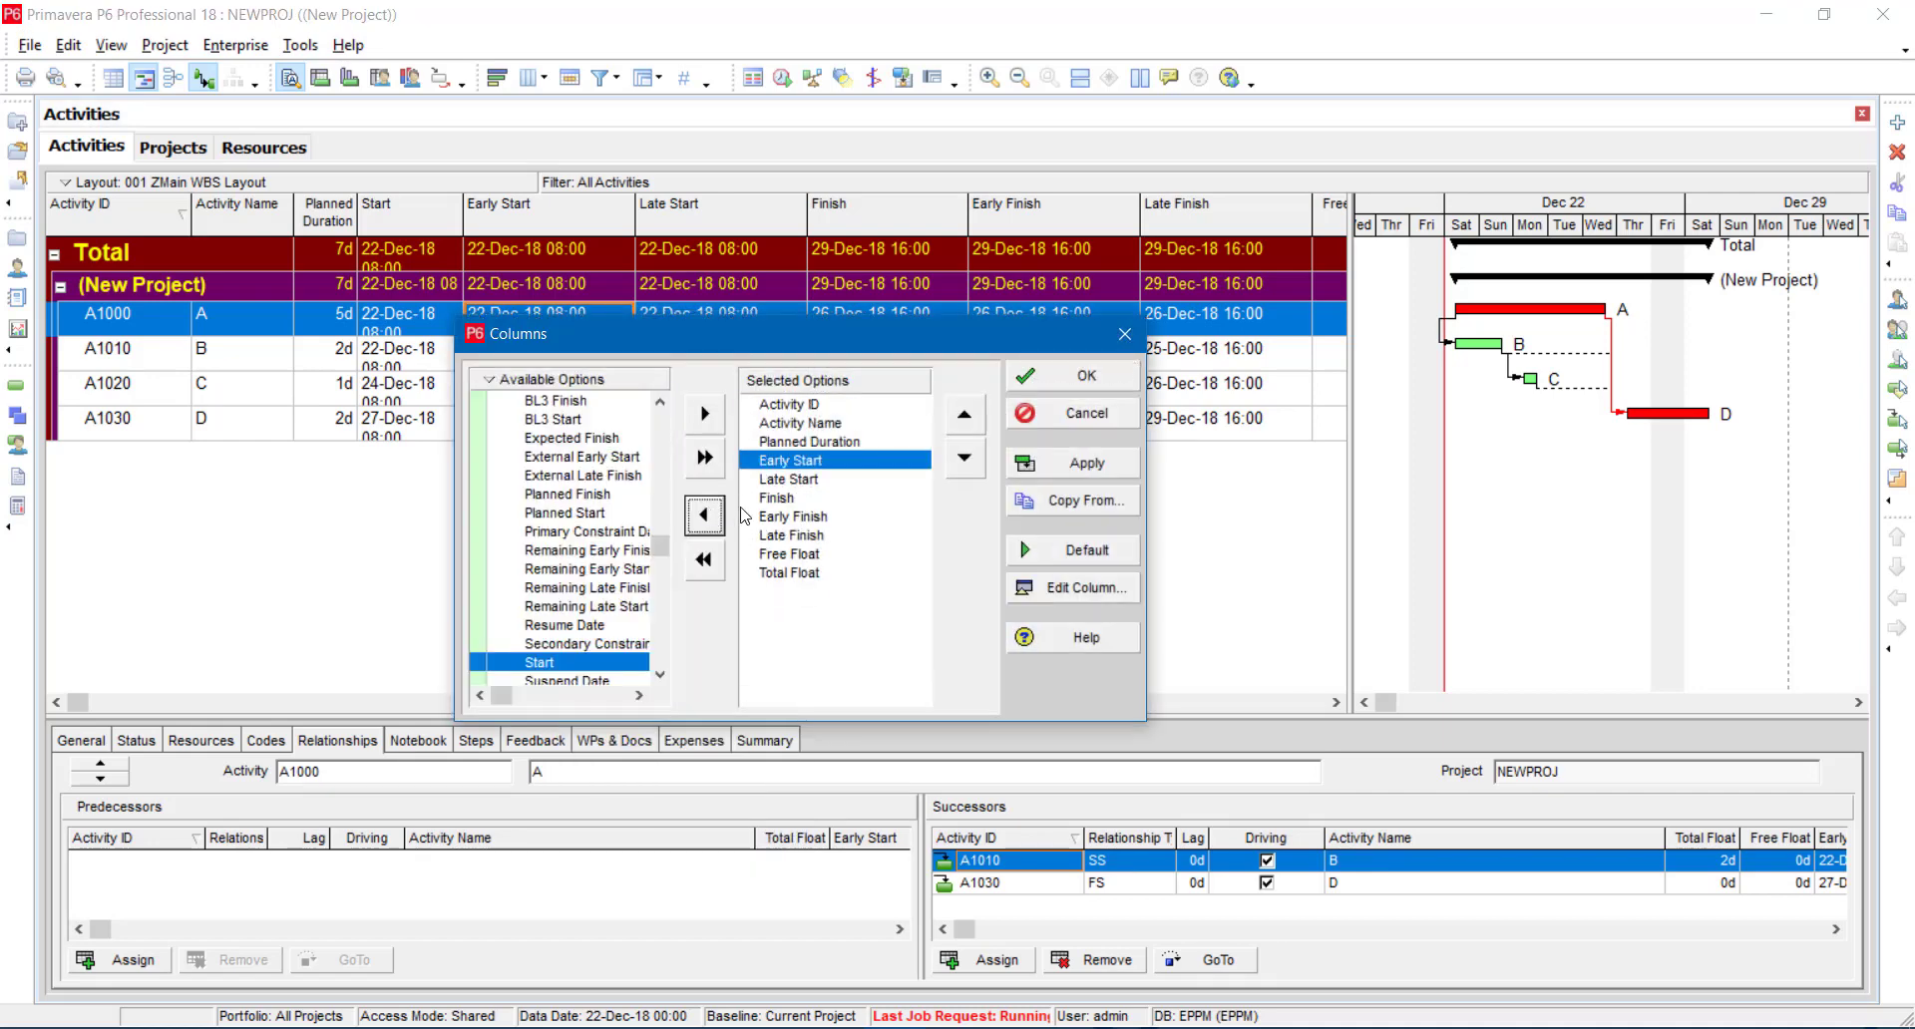
pyautogui.click(773, 498)
pyautogui.click(704, 514)
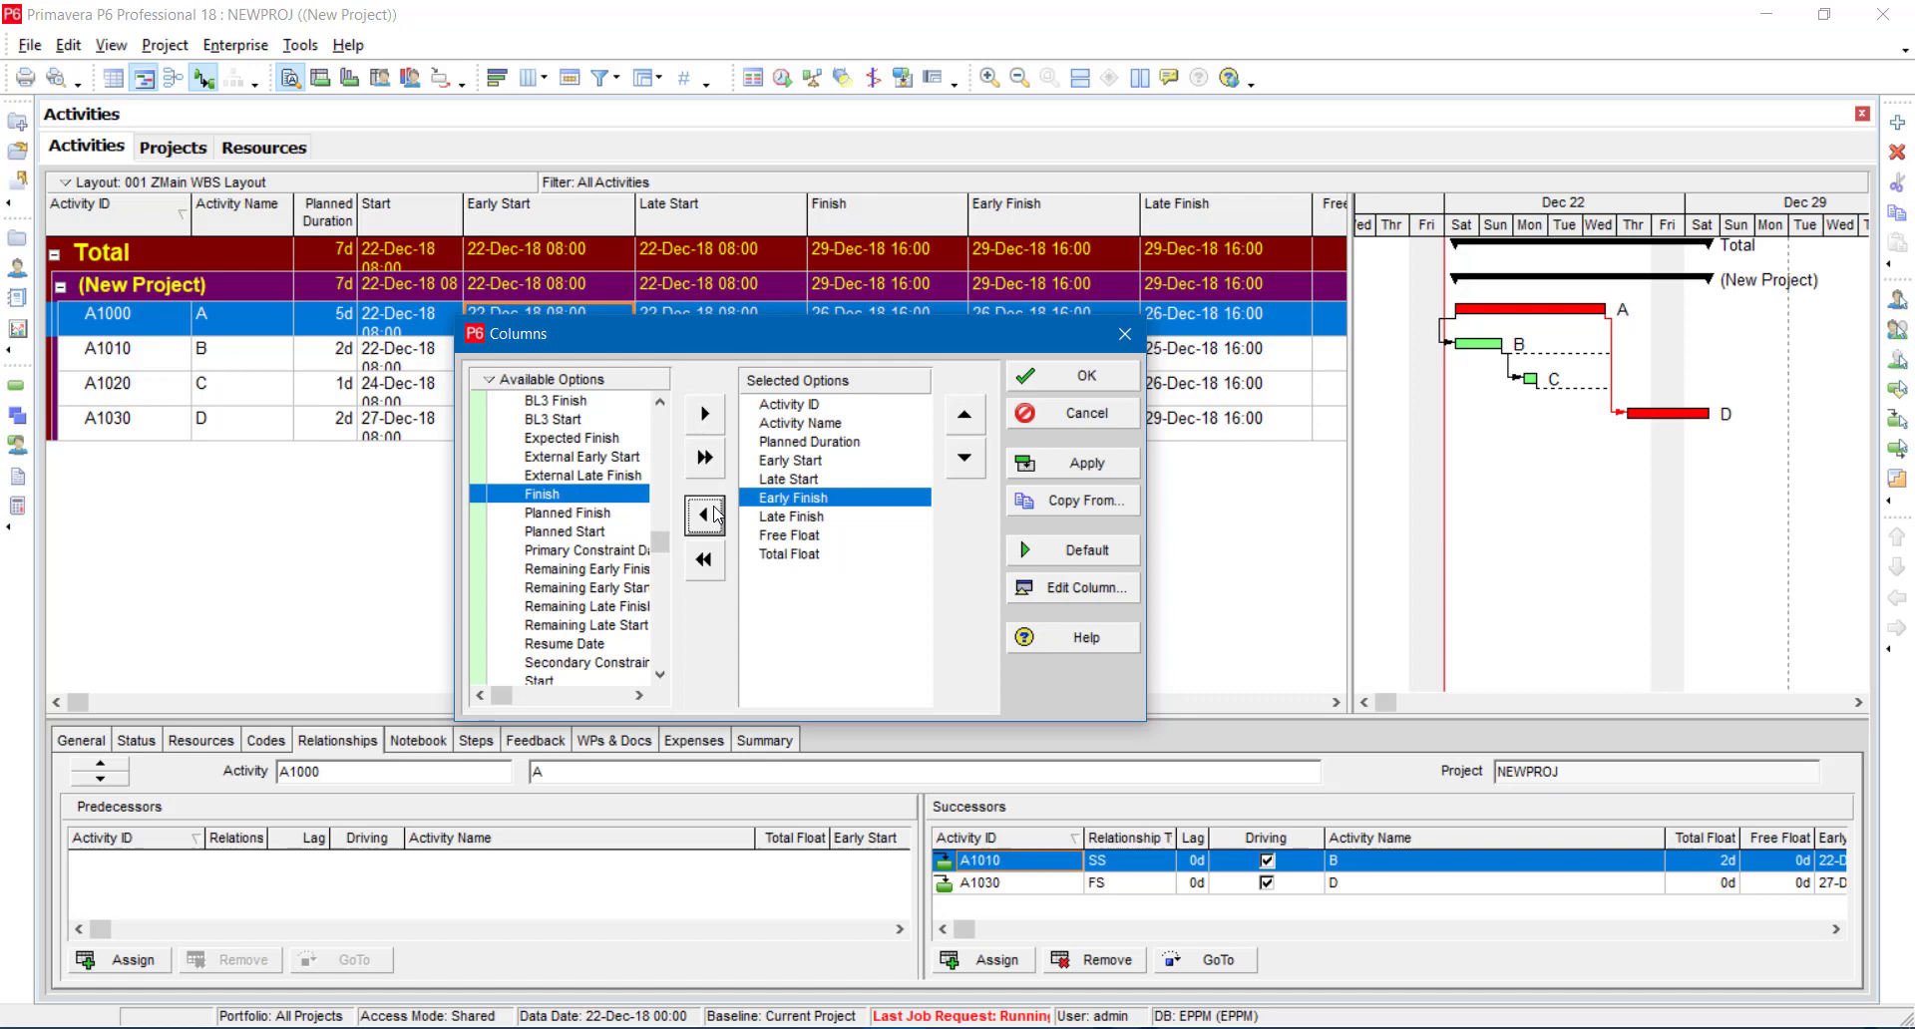
pyautogui.click(1030, 471)
pyautogui.click(1063, 389)
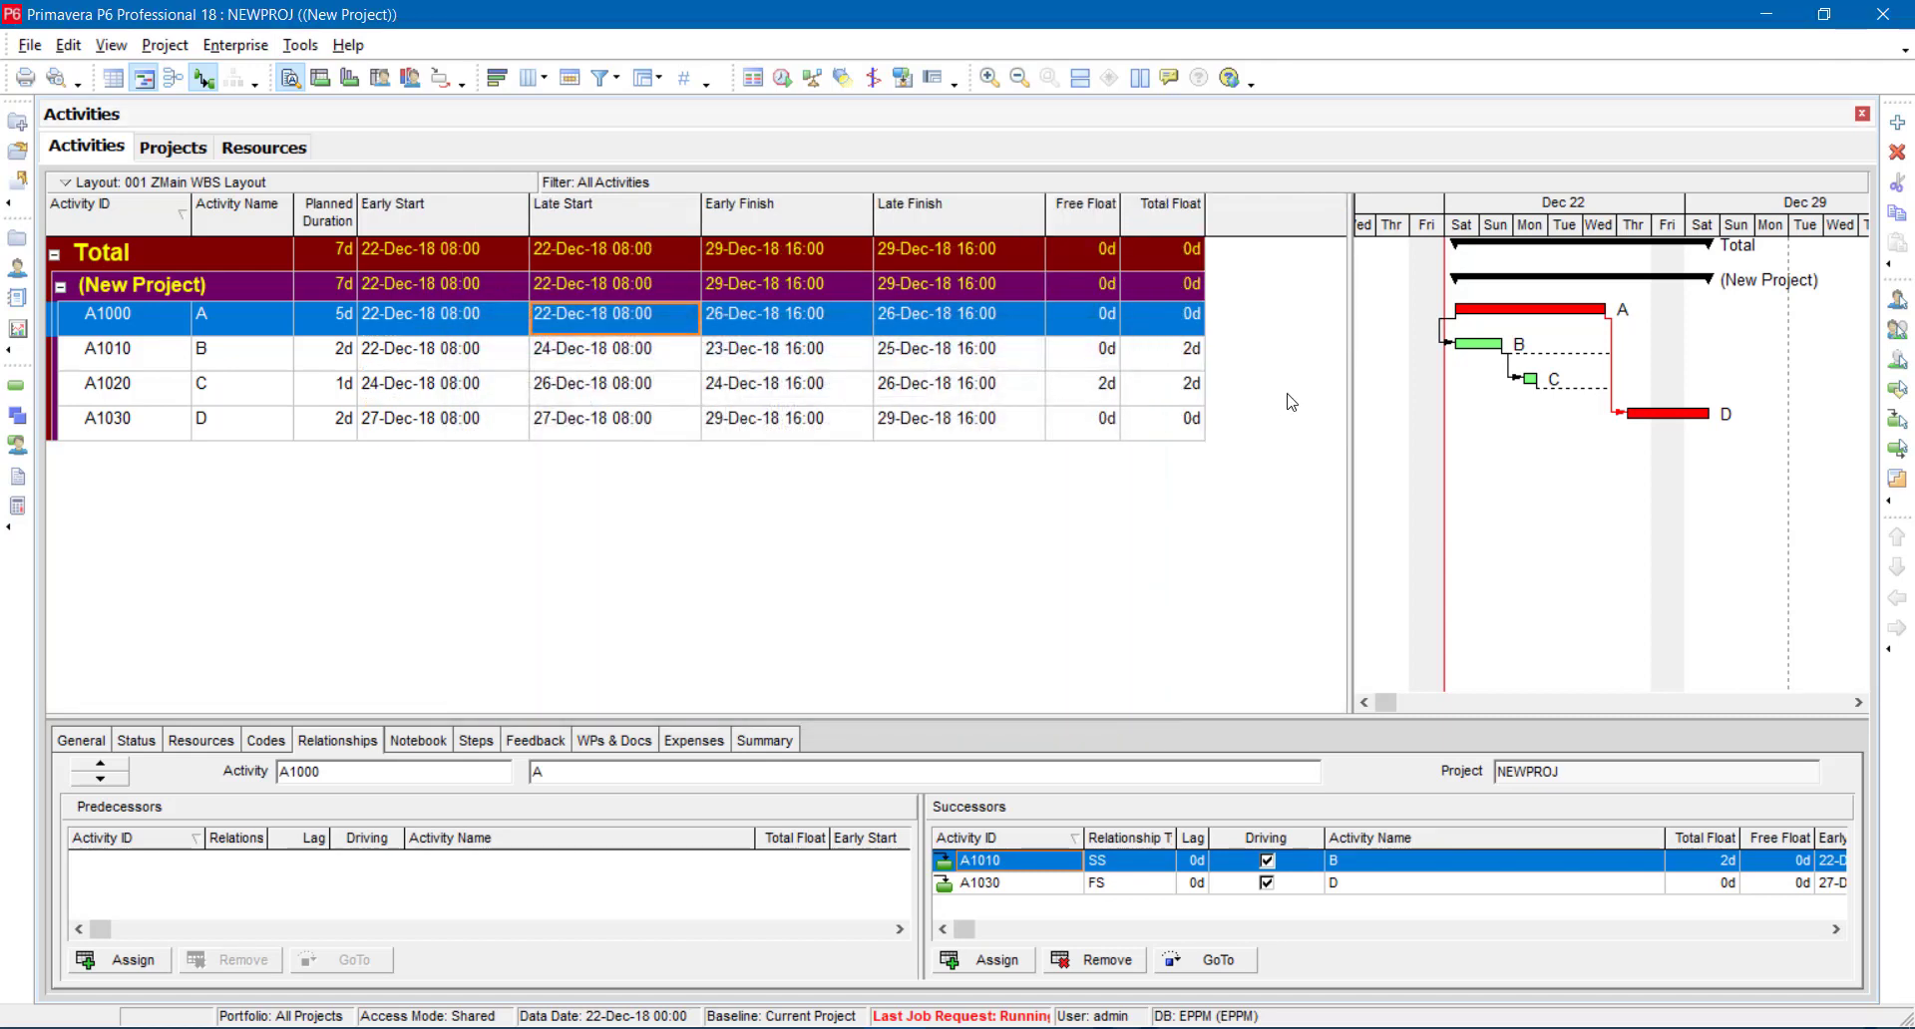
pyautogui.click(1359, 397)
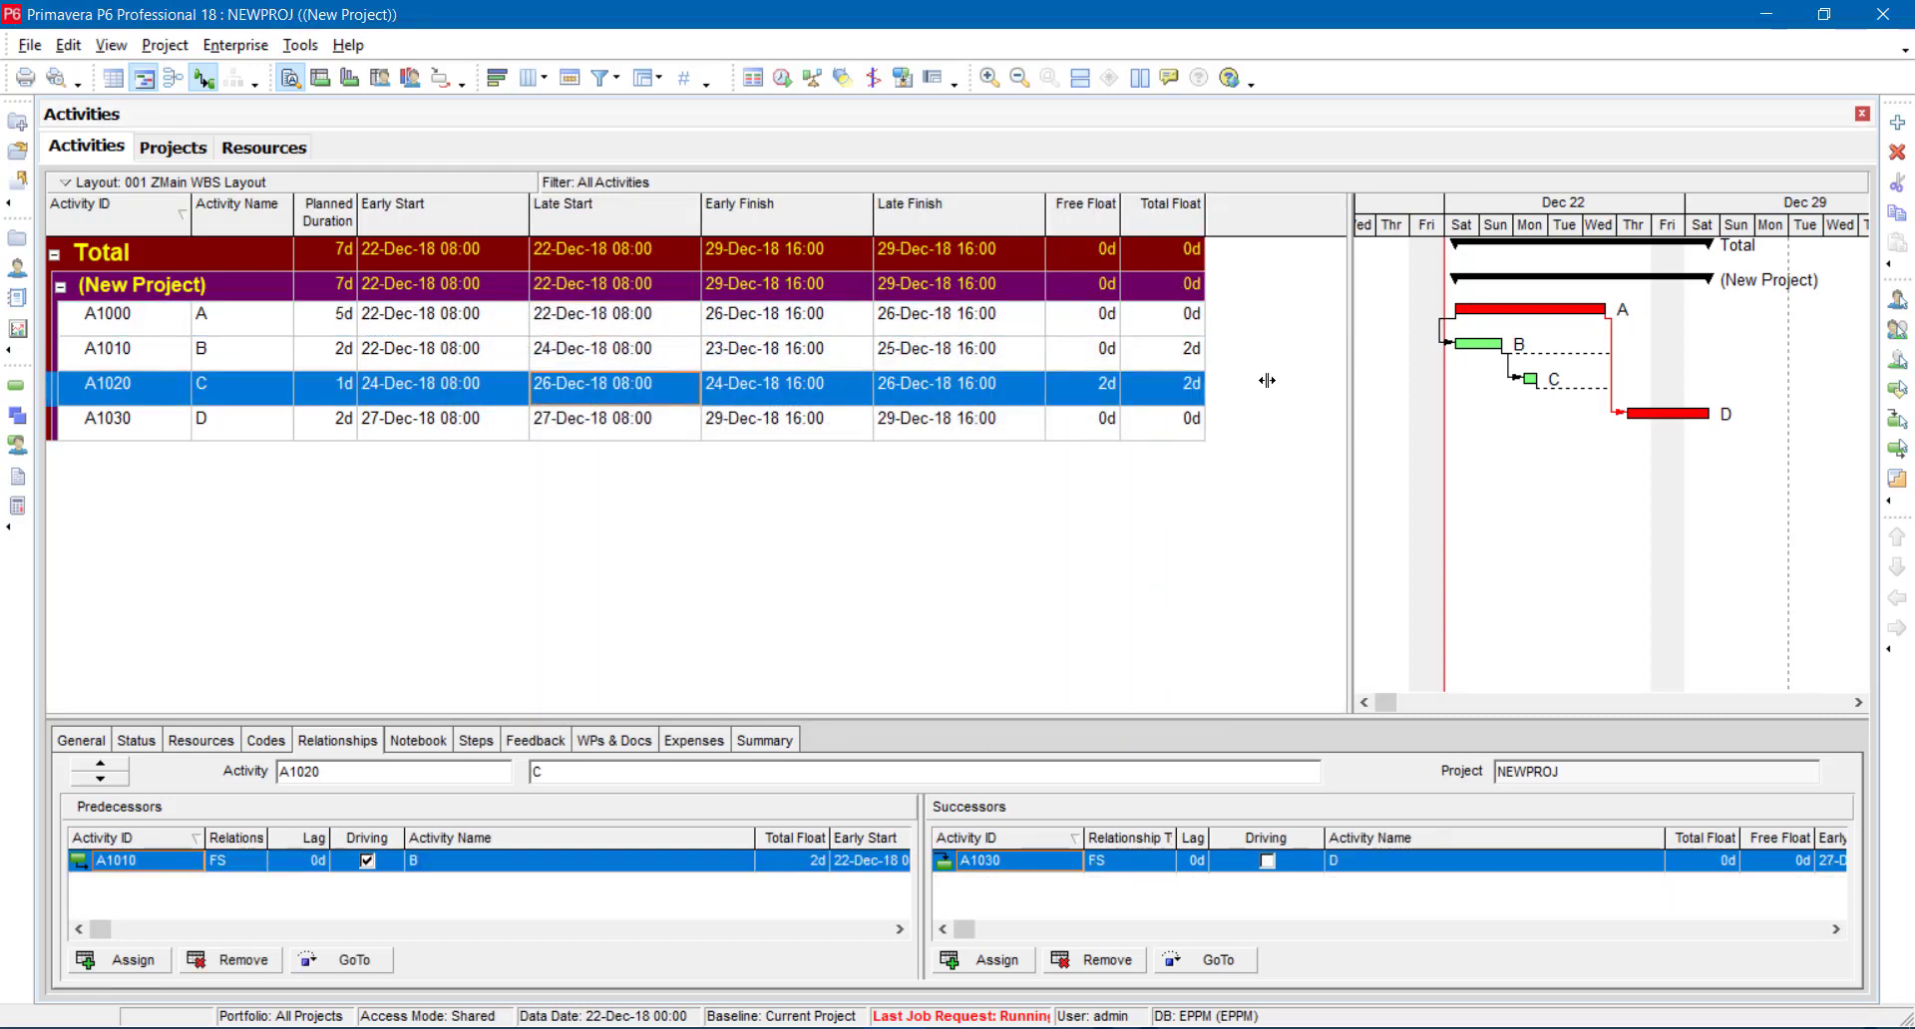
pyautogui.moveTo(1267, 380); pyautogui.dragTo(1248, 380)
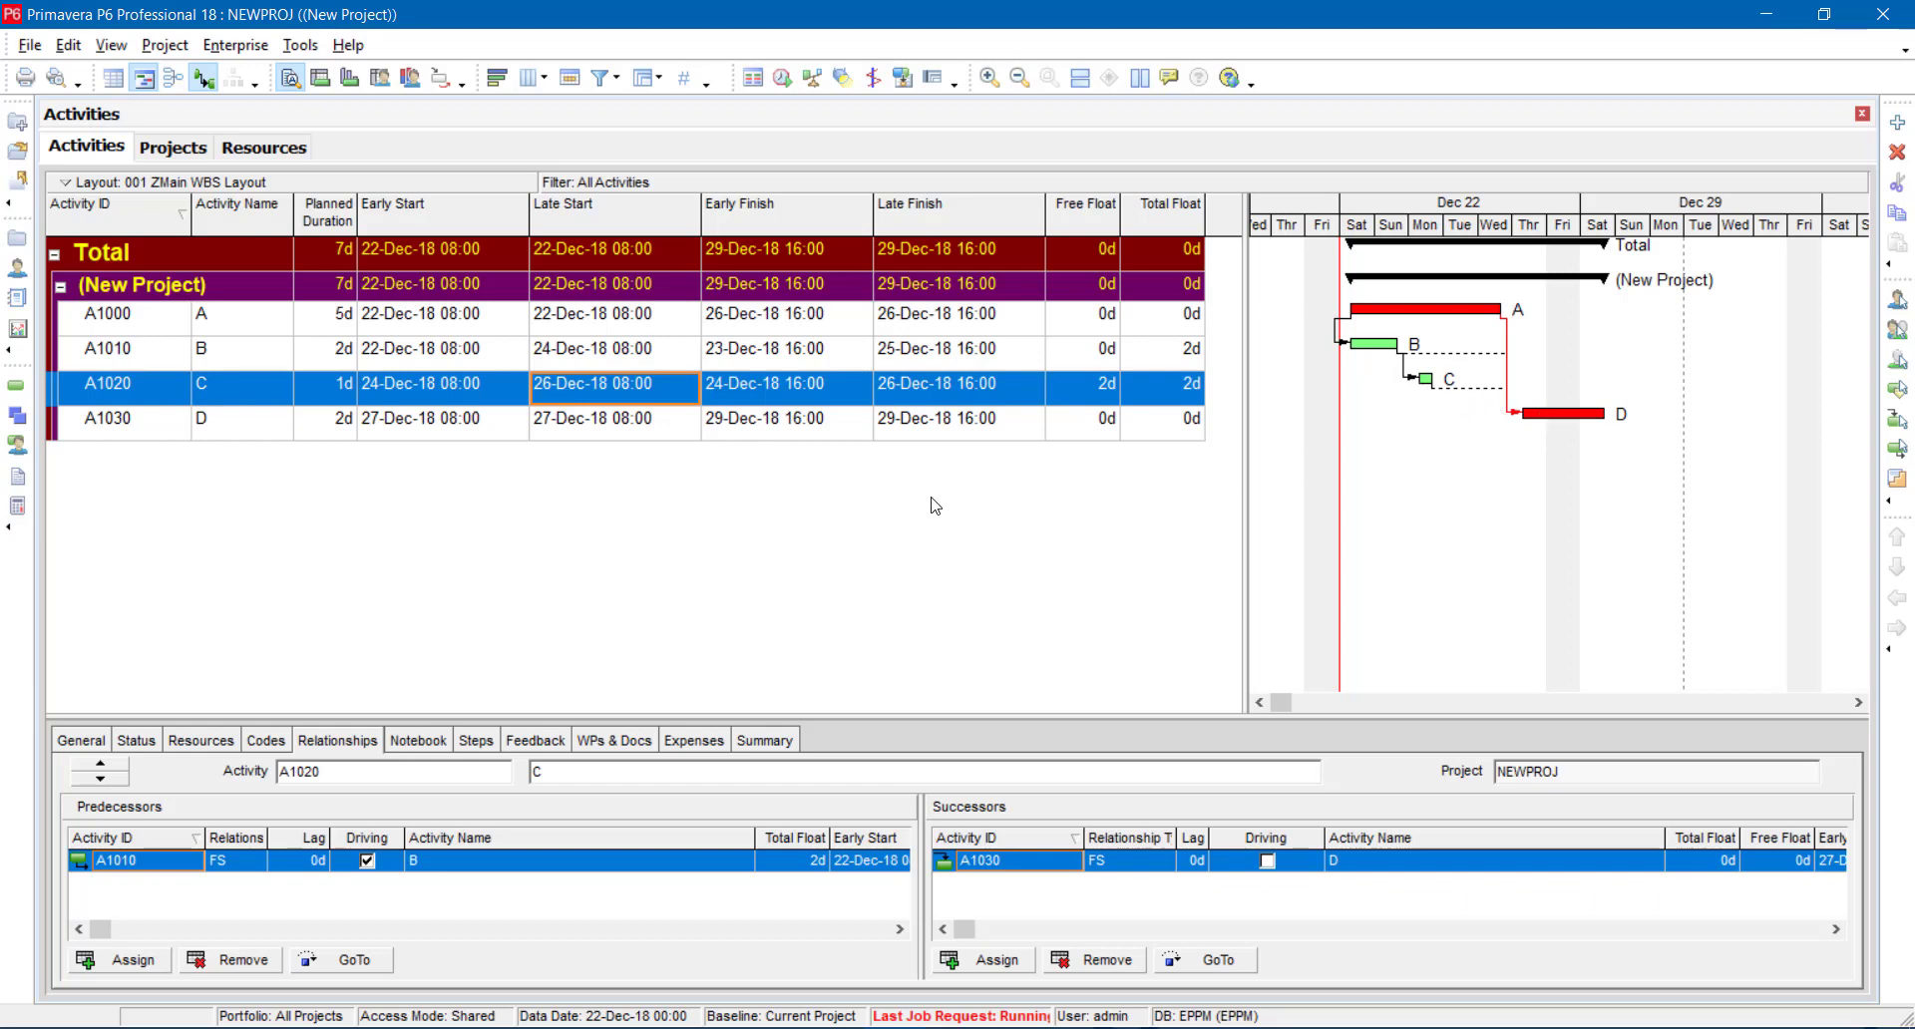
# - Examine the early and late dates, free float, total float and relationships of activities A, B and C
pyautogui.click(1427, 312)
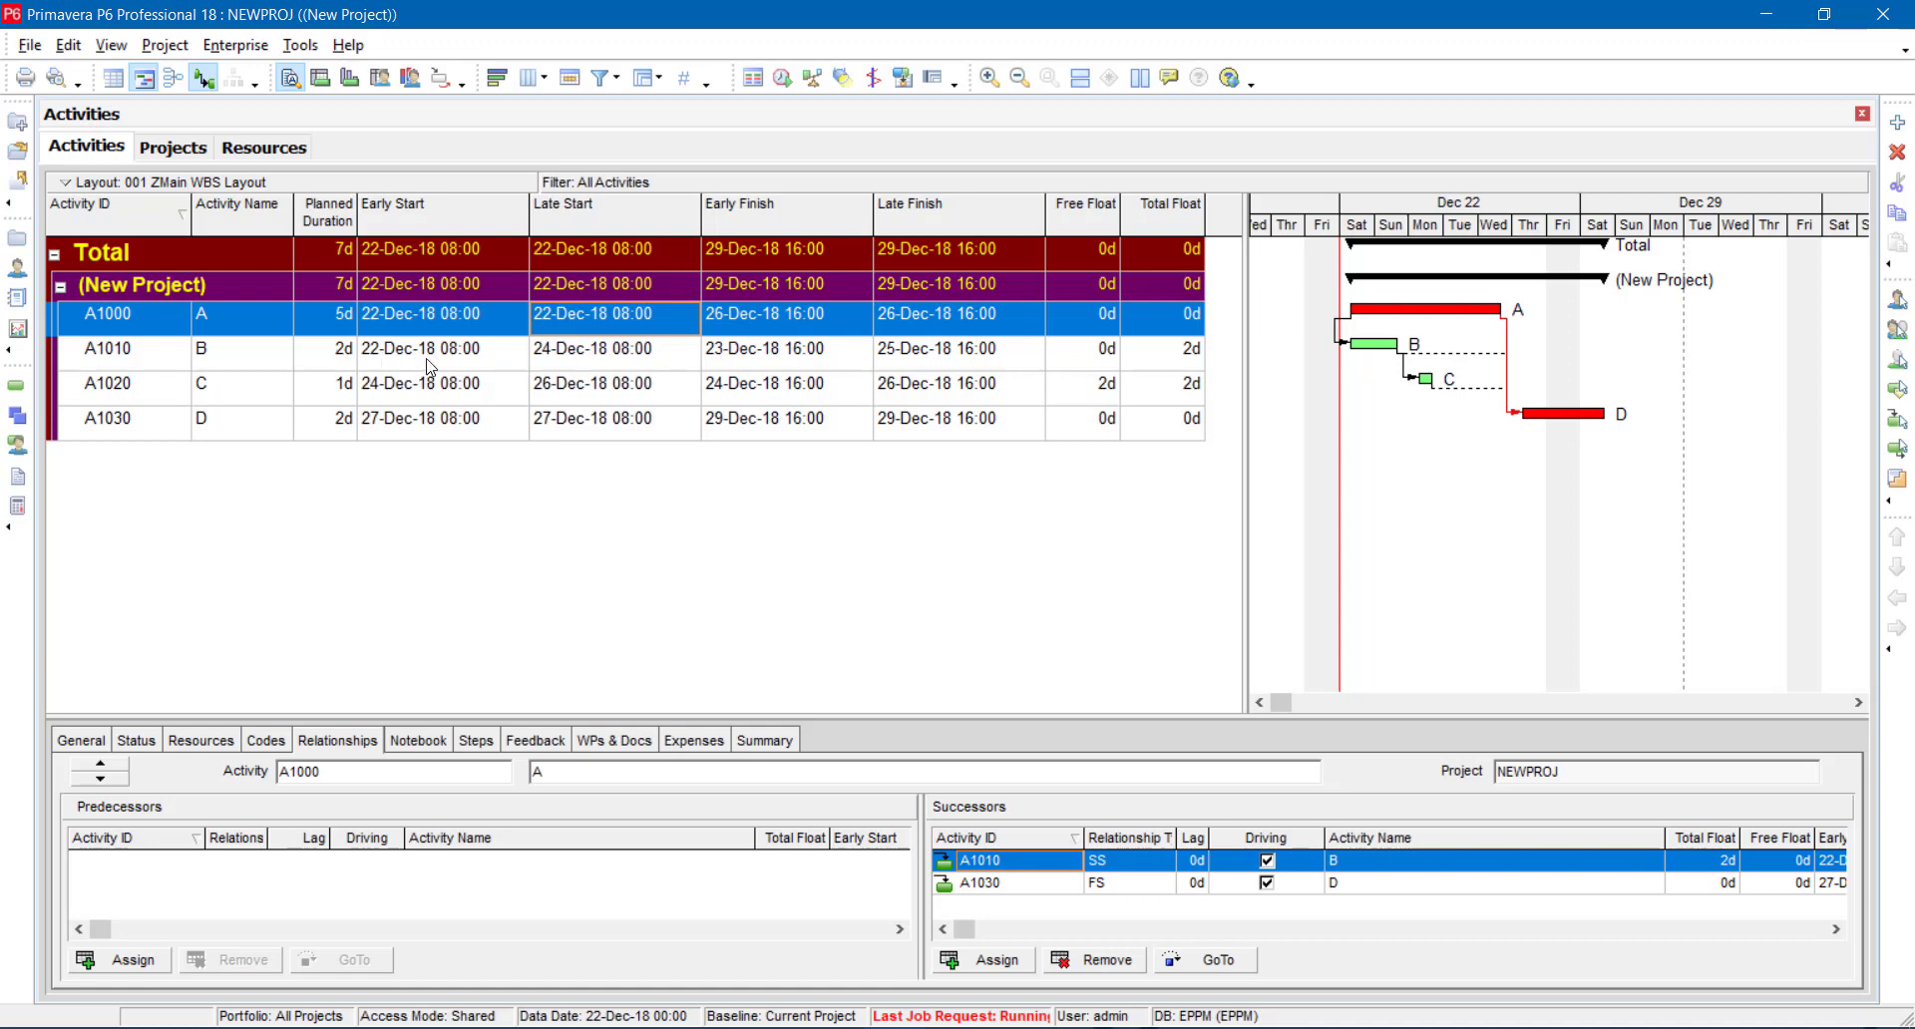
pyautogui.click(590, 364)
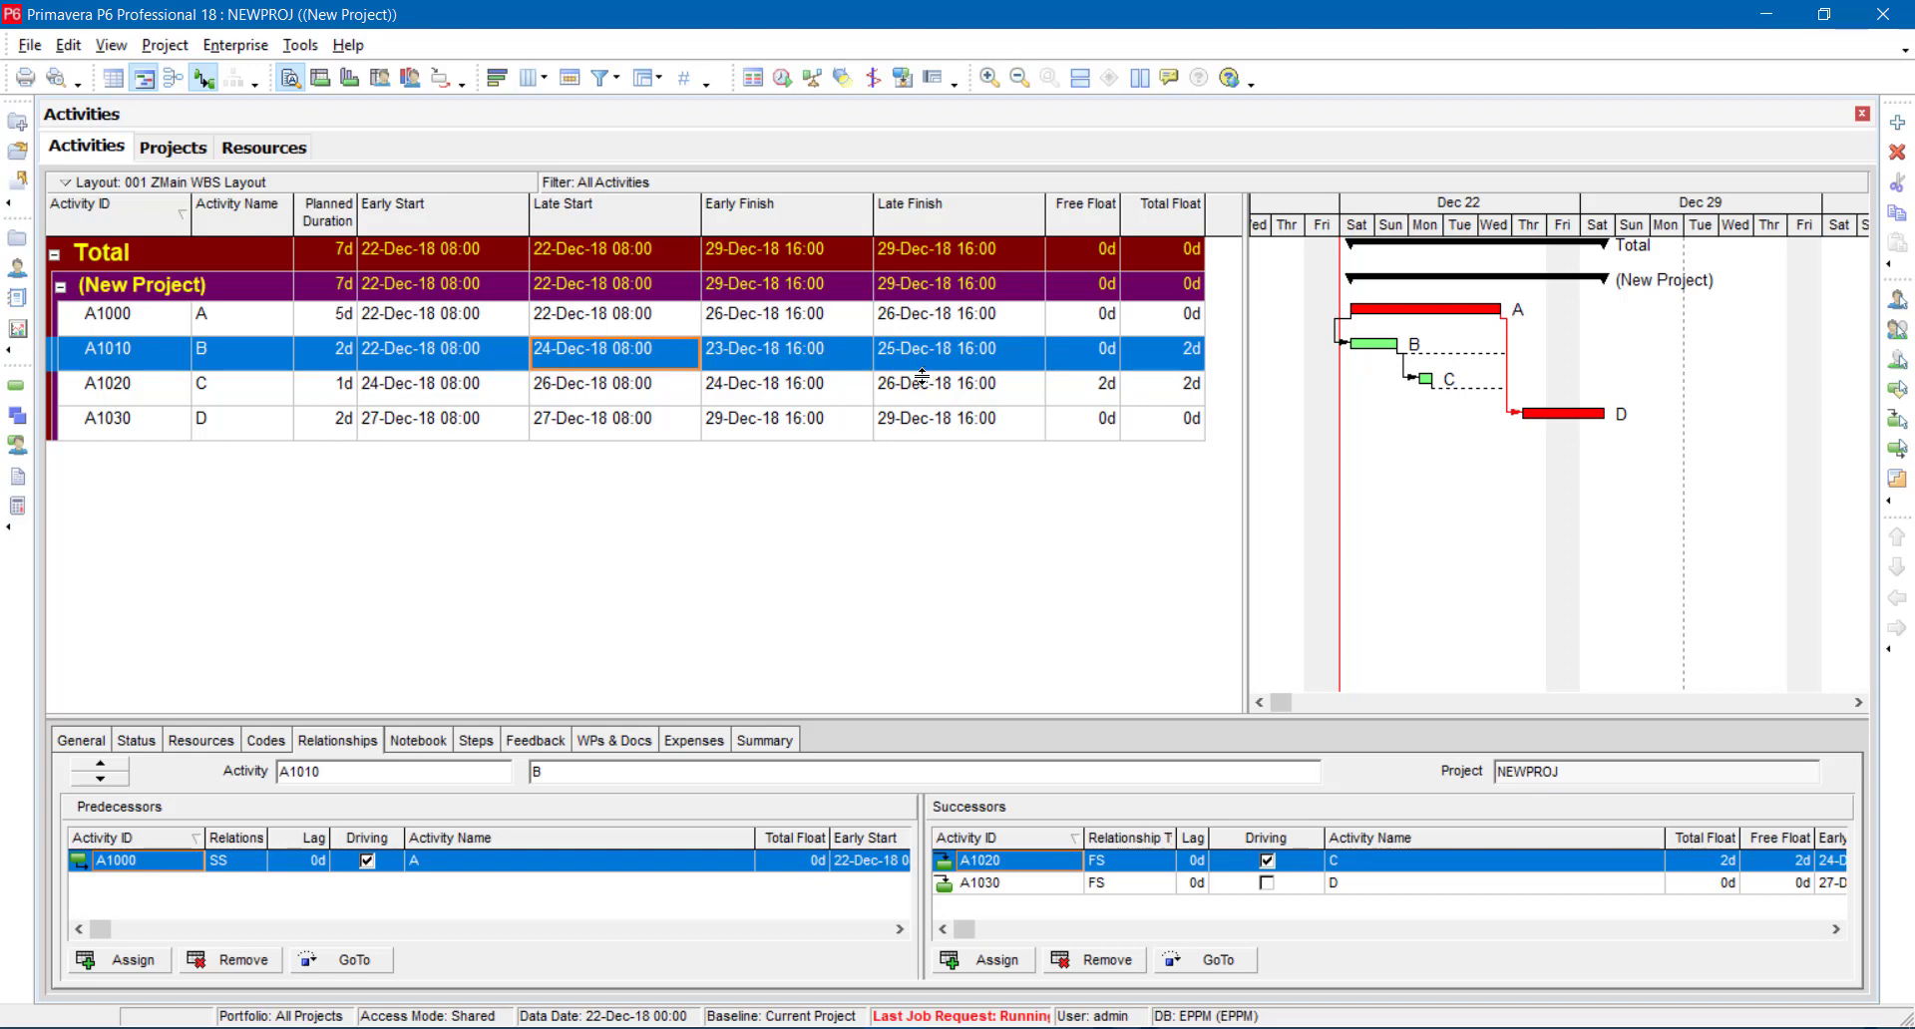
pyautogui.click(868, 400)
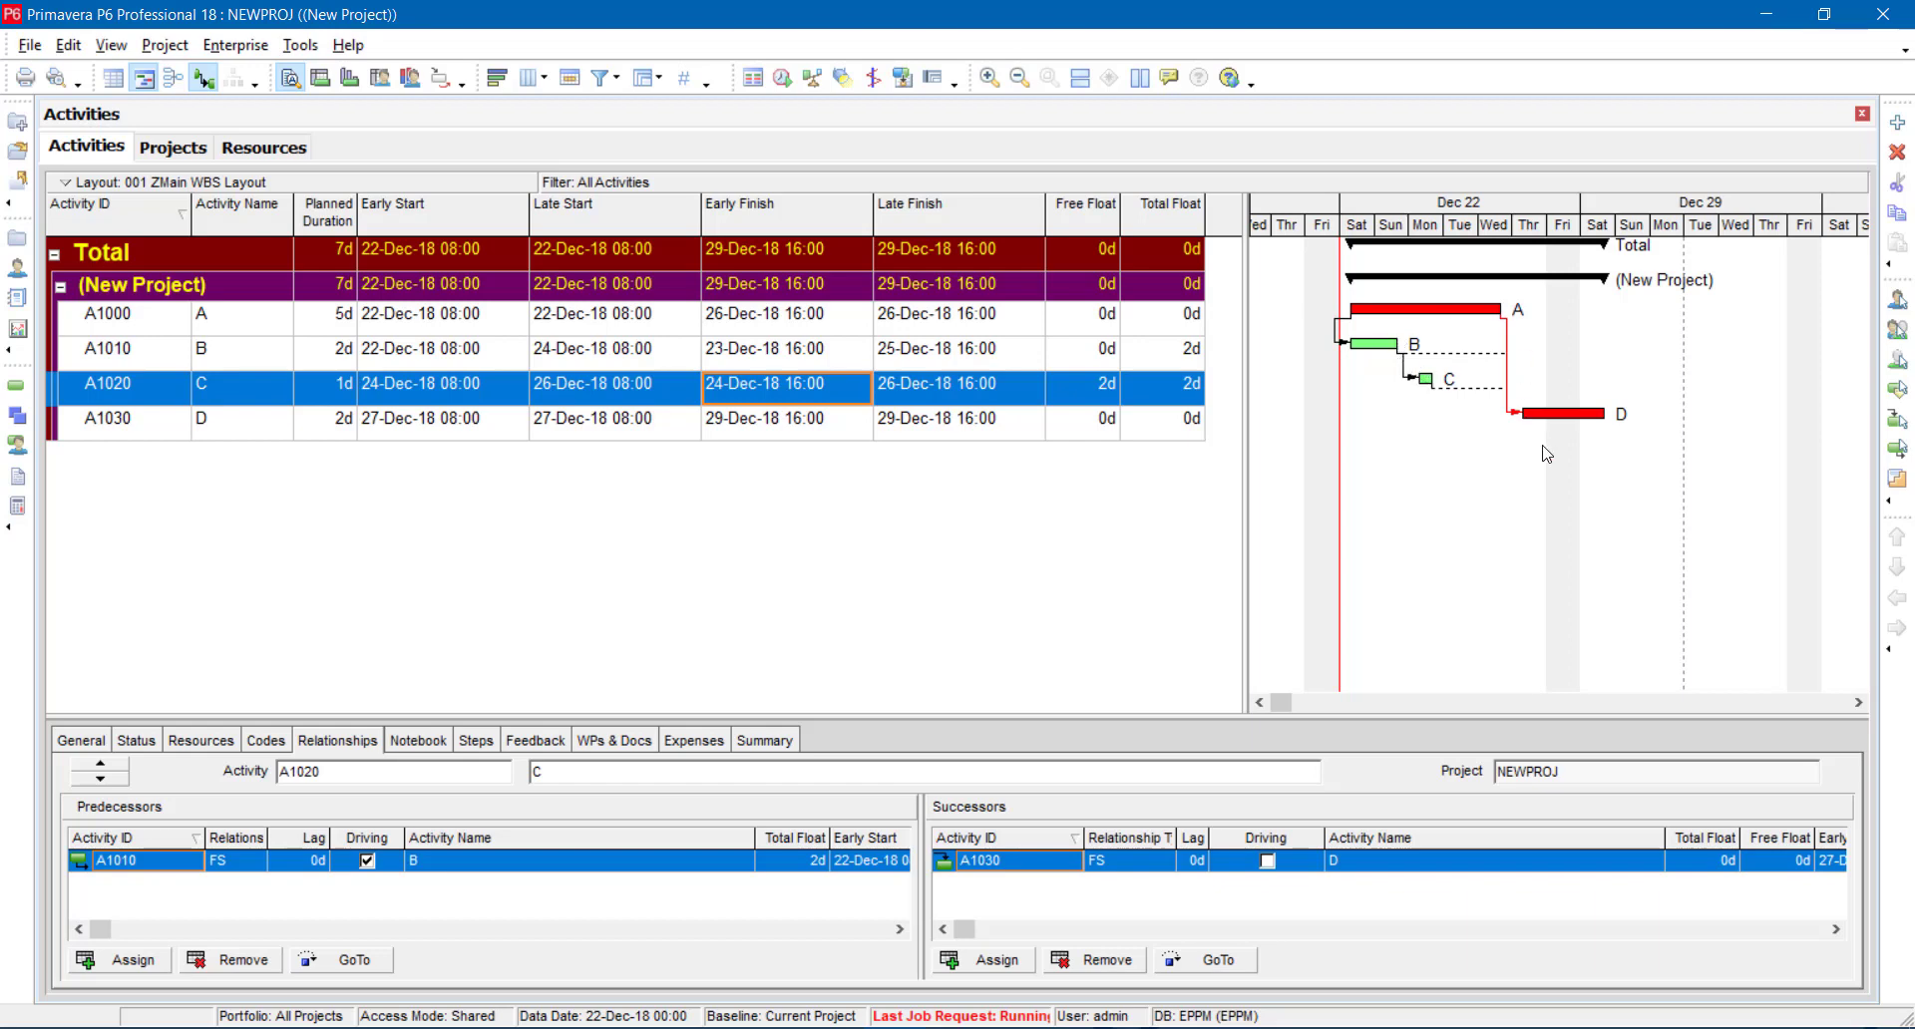
pyautogui.click(1374, 345)
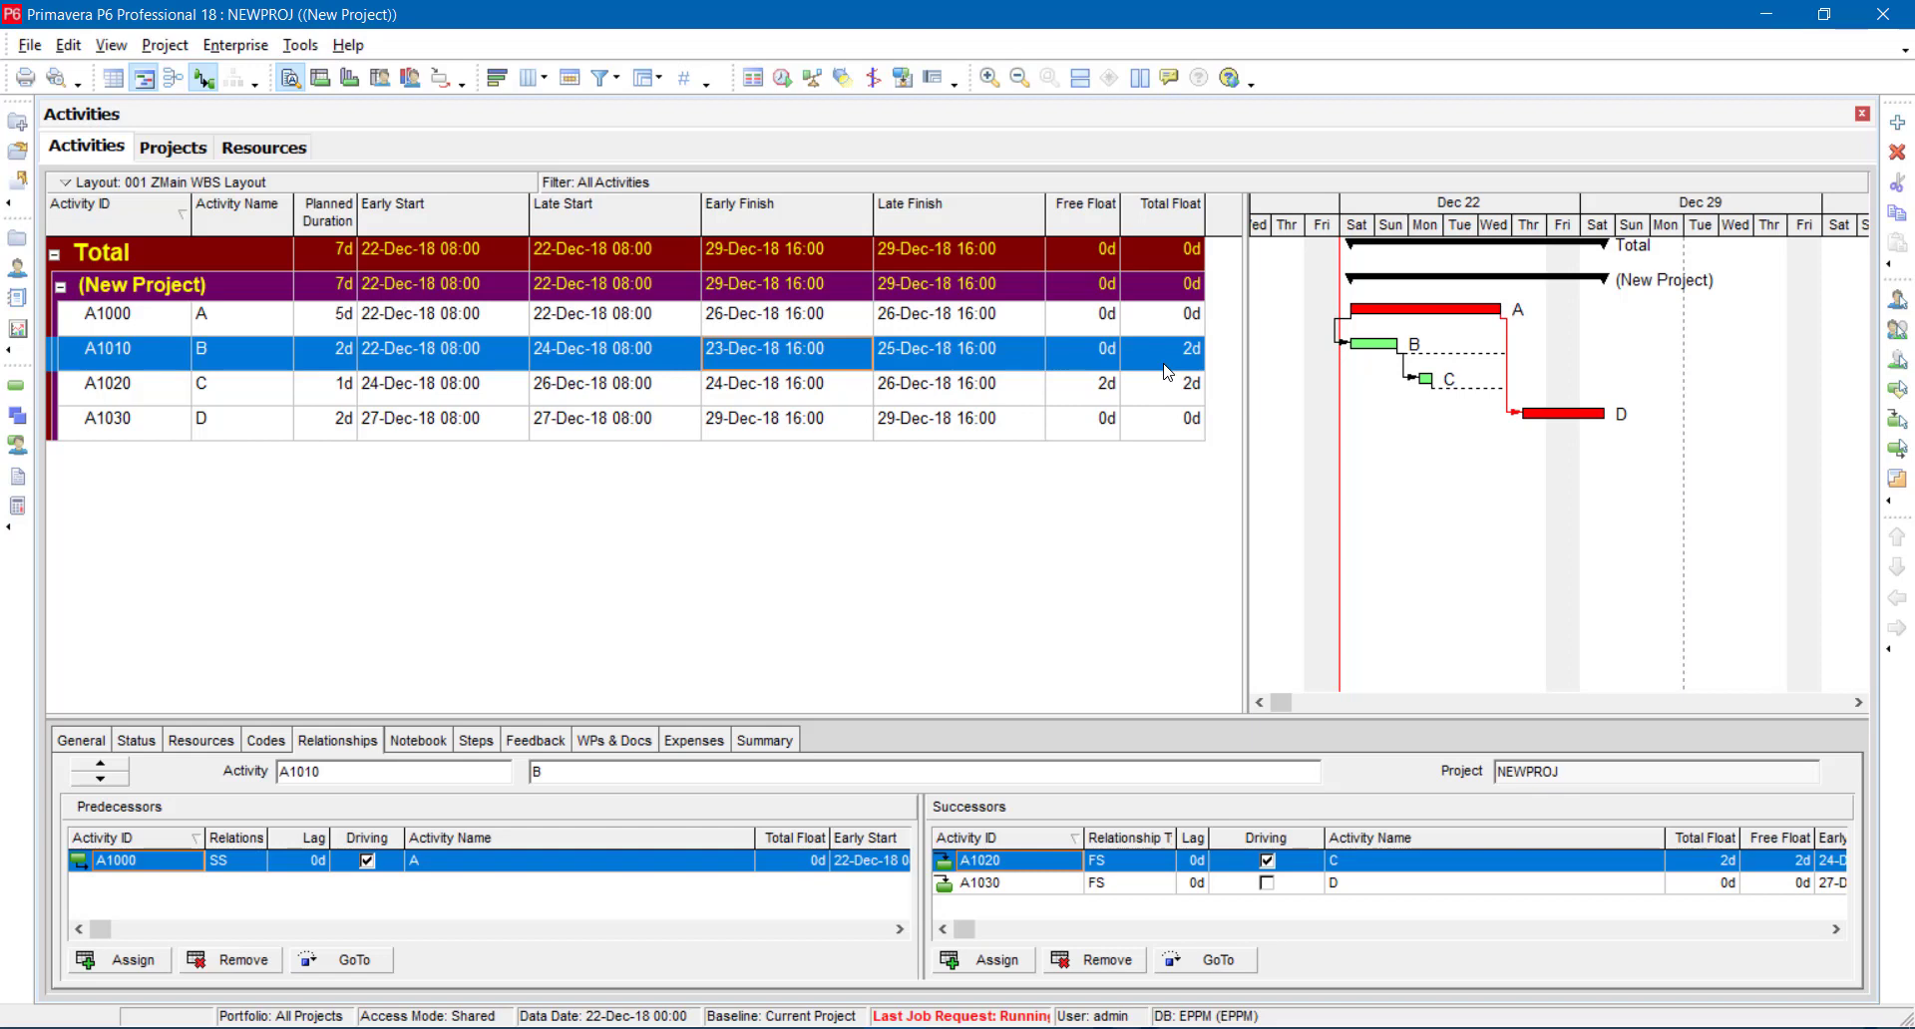
pyautogui.click(1105, 395)
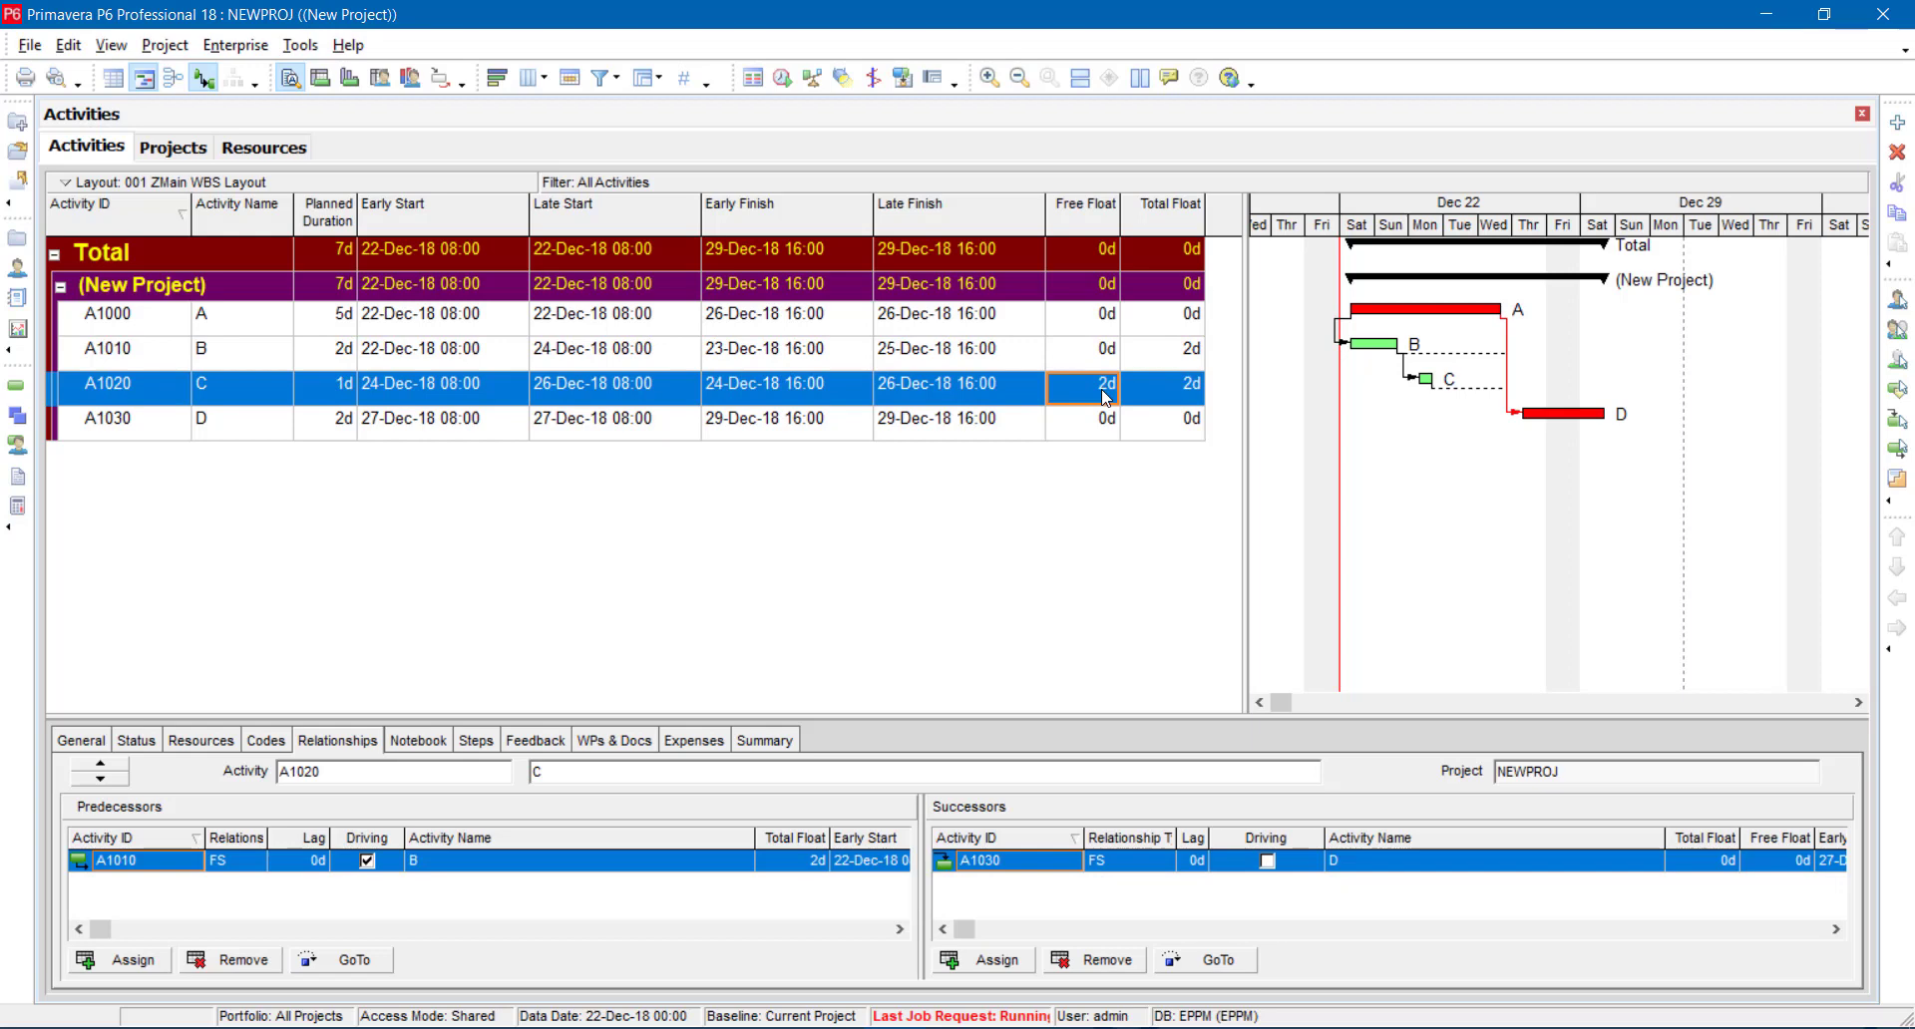
pyautogui.click(1394, 347)
pyautogui.click(1429, 379)
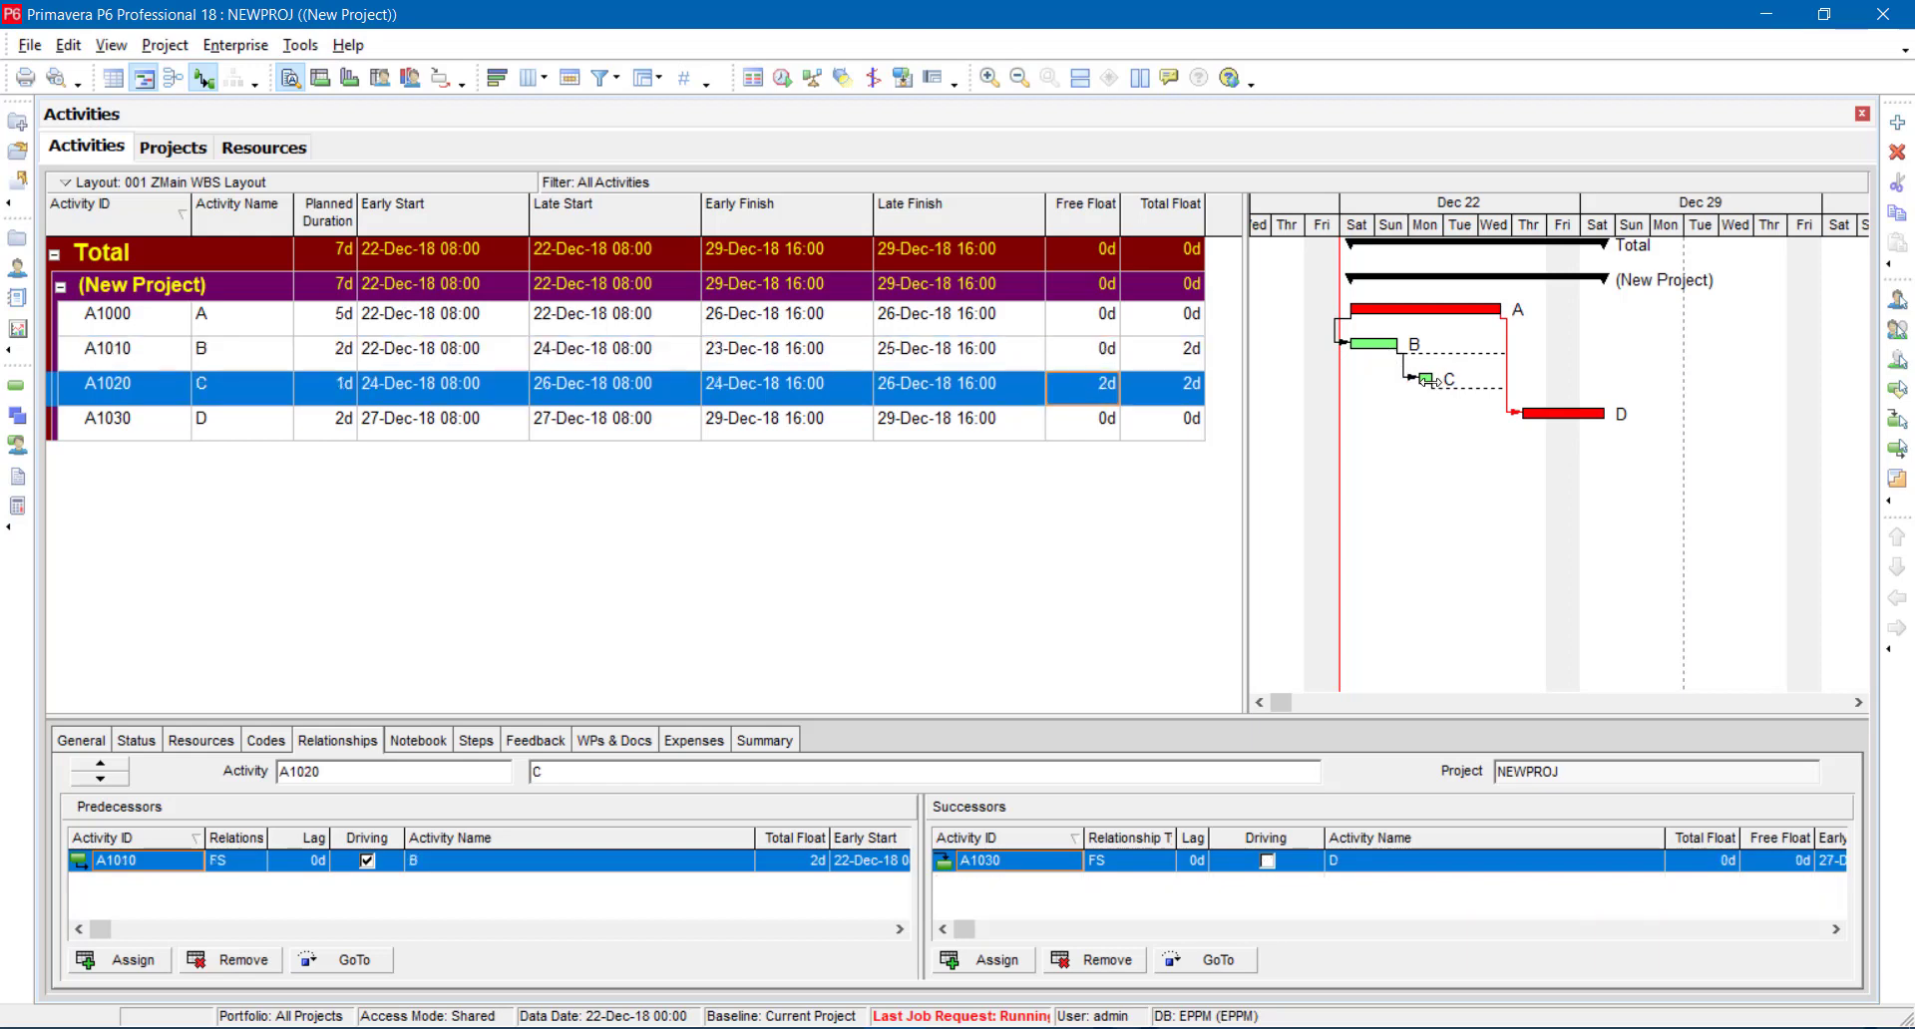